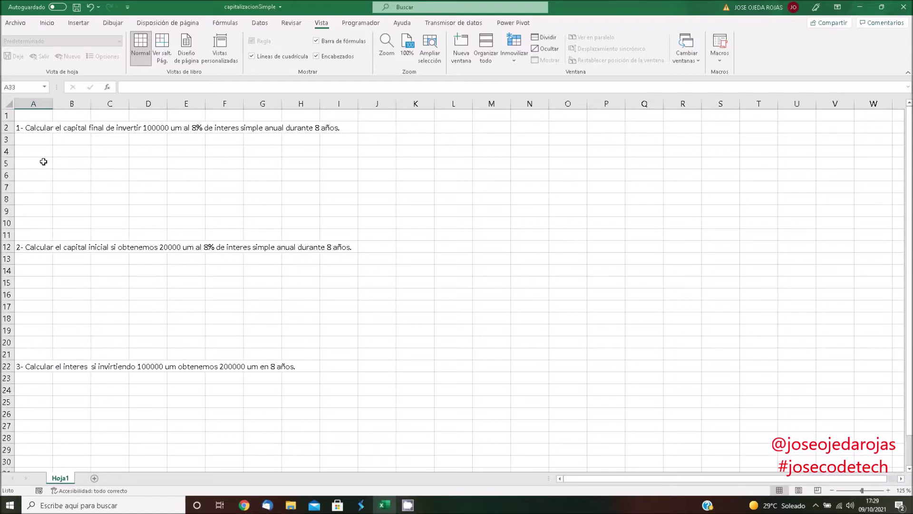
Browse the matematicas financieras, pizarras and ejercicios folders to review the exercise files.
click(58, 151)
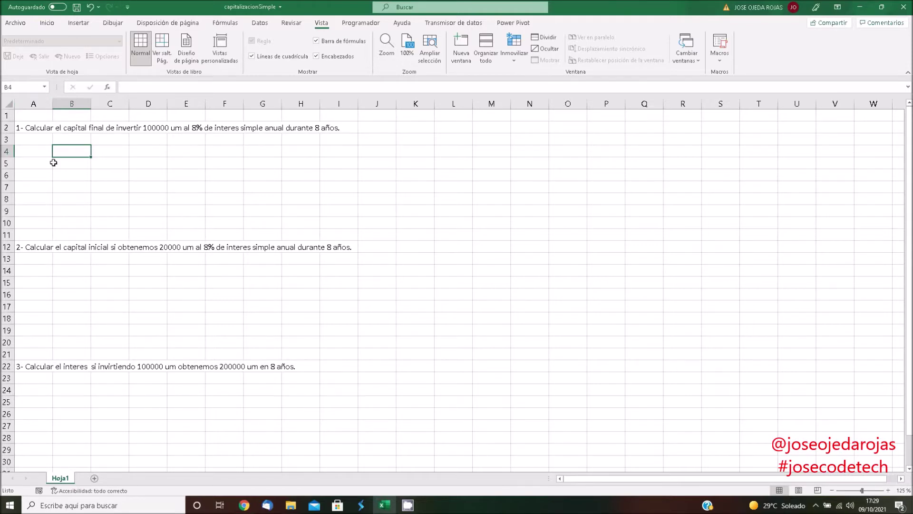
click(30, 127)
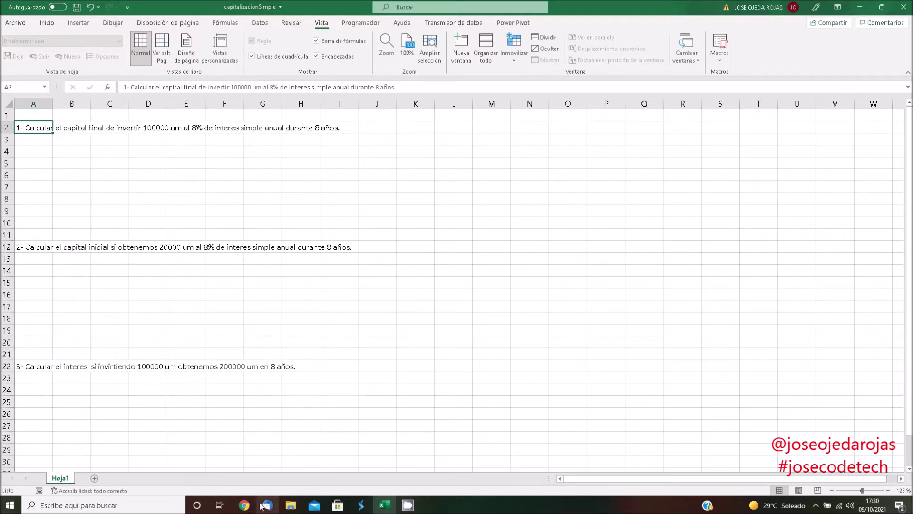
click(290, 505)
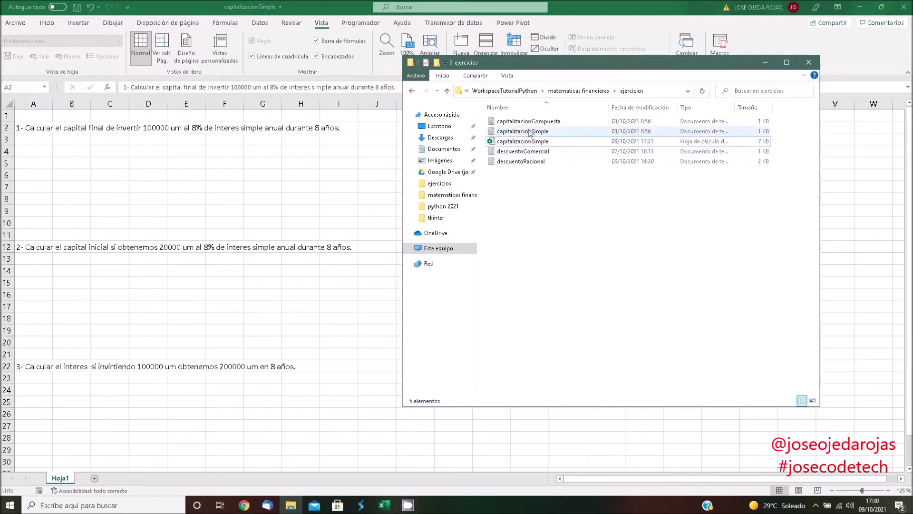
click(585, 92)
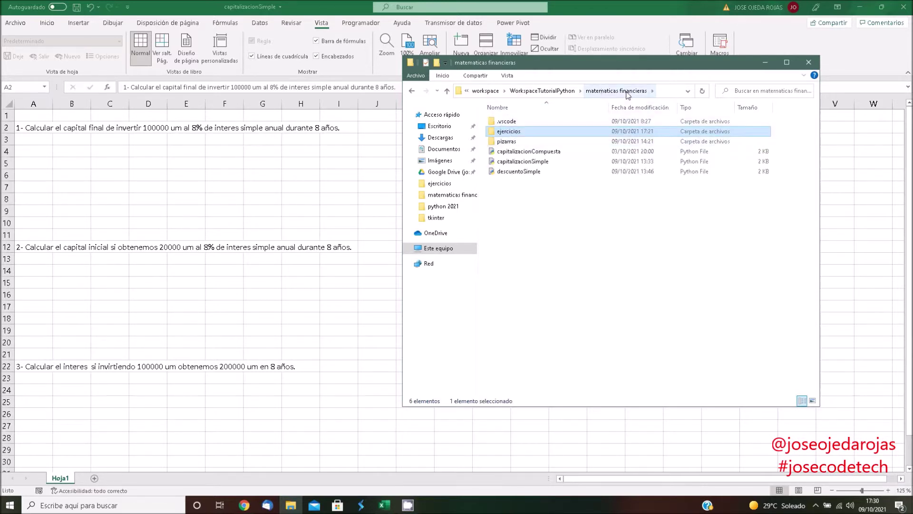
double_click(504, 143)
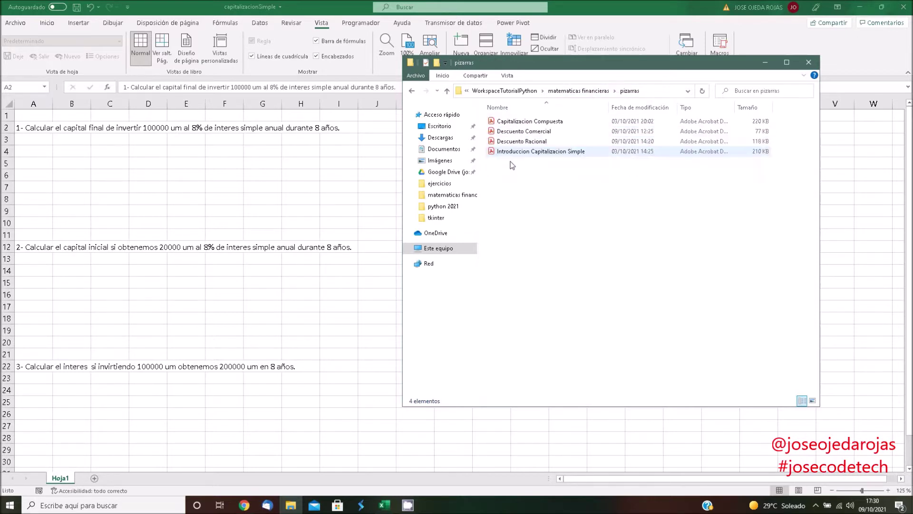
click(588, 92)
double_click(590, 132)
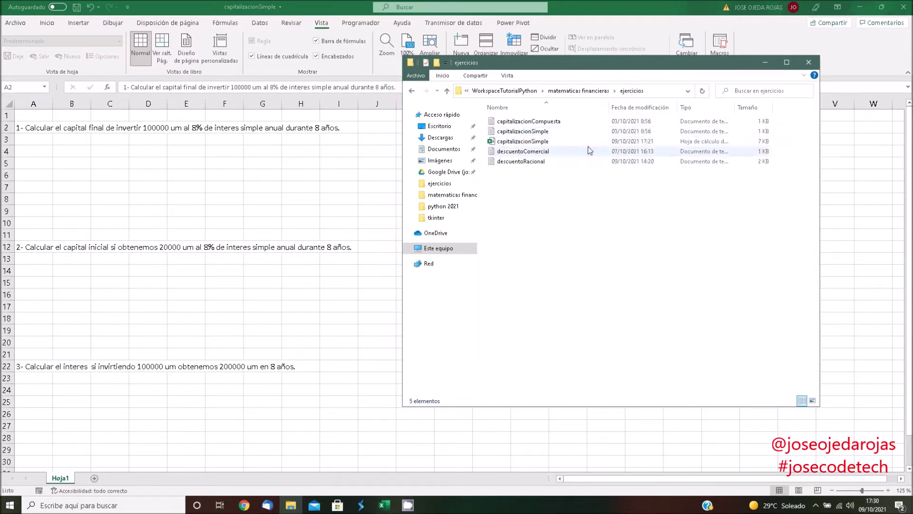
click(512, 142)
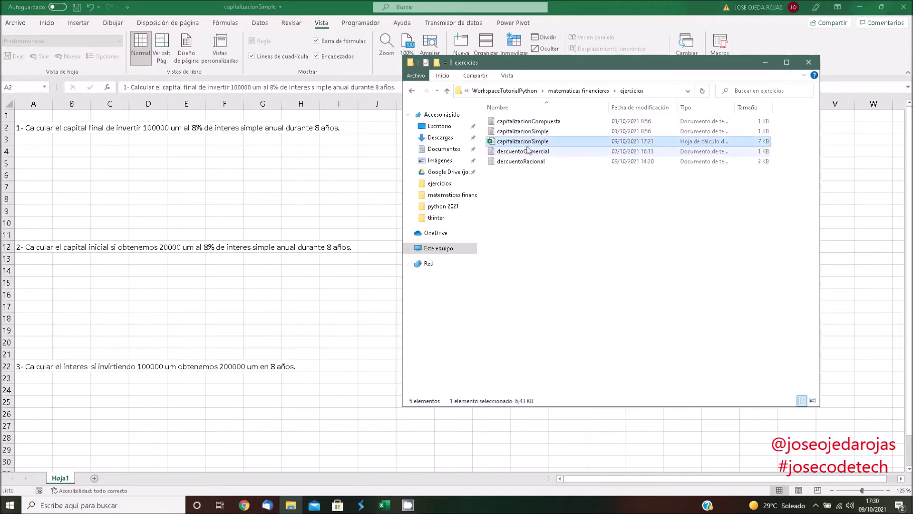
click(530, 123)
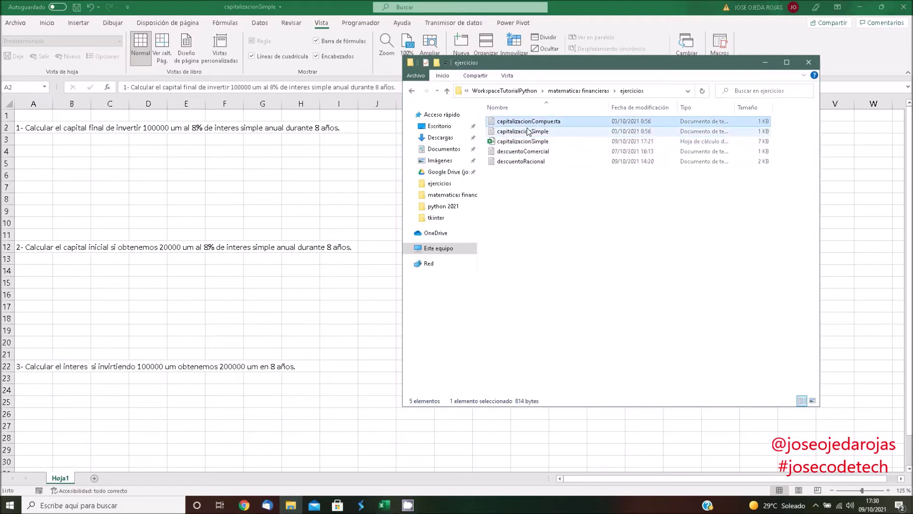
click(530, 152)
click(531, 164)
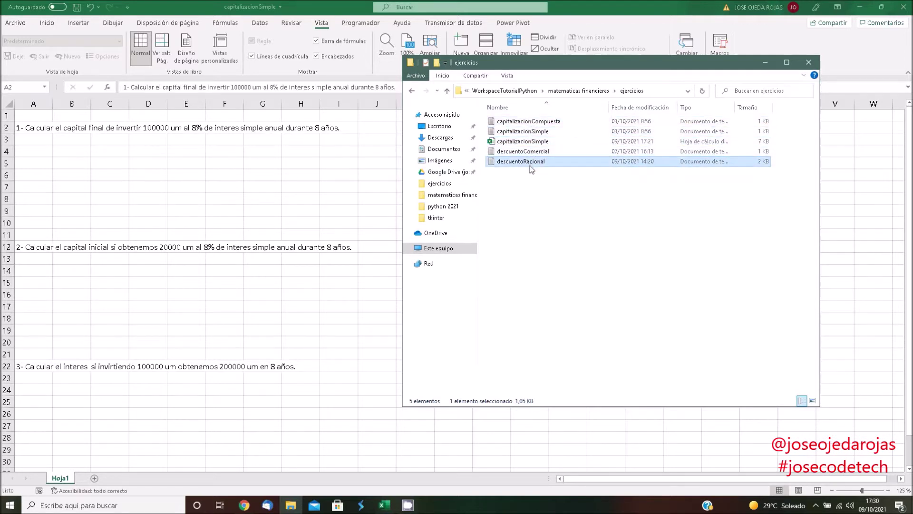
Back in Excel, look over cell A4 and the row 2 cells of exercise 1.
click(218, 151)
click(39, 155)
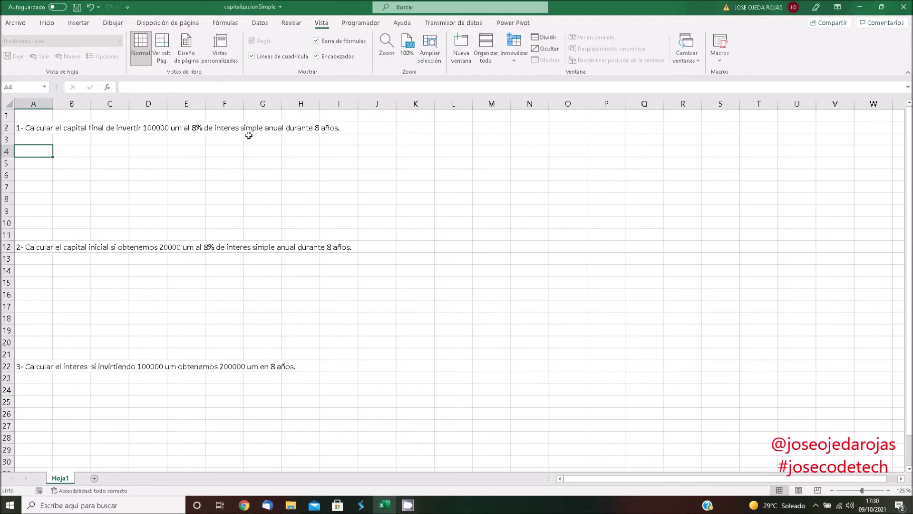
click(326, 128)
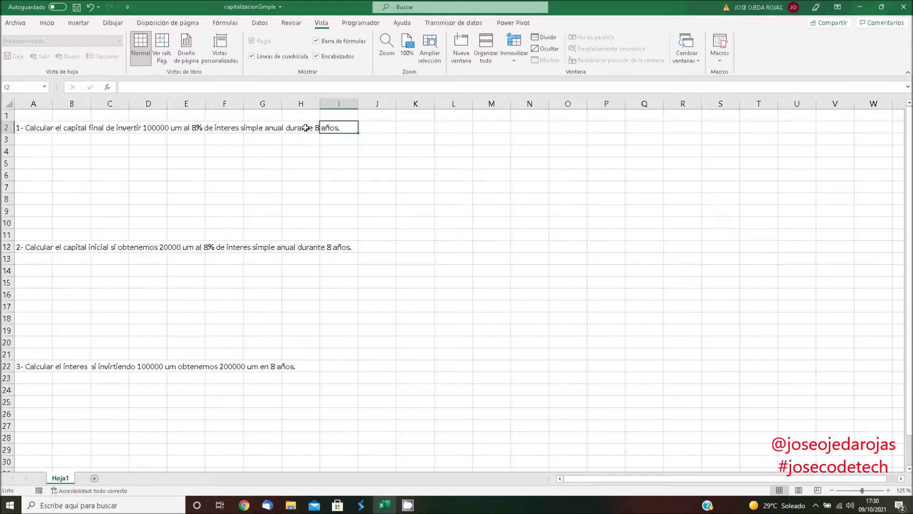
click(319, 132)
click(263, 130)
click(229, 130)
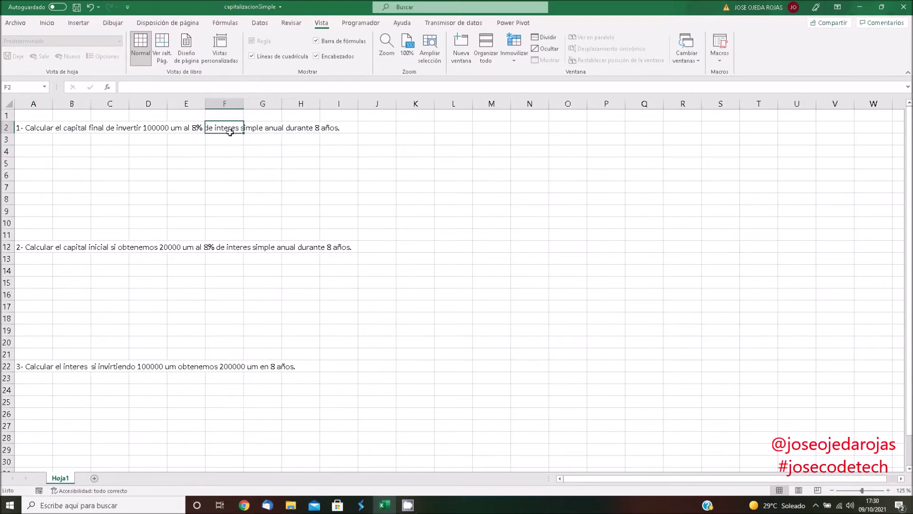
click(188, 126)
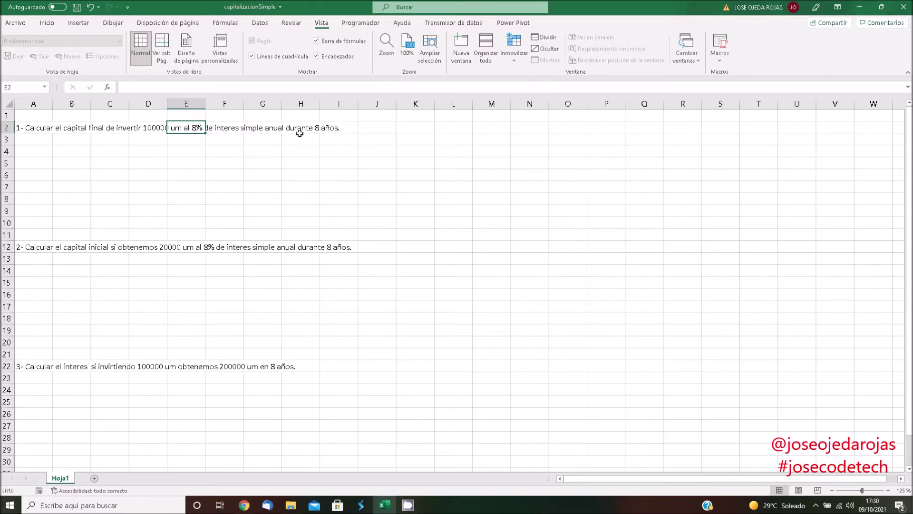
Enter the text Cf=Co+Co*i*t=Co*(1+i*t) into cell B4.
click(60, 151)
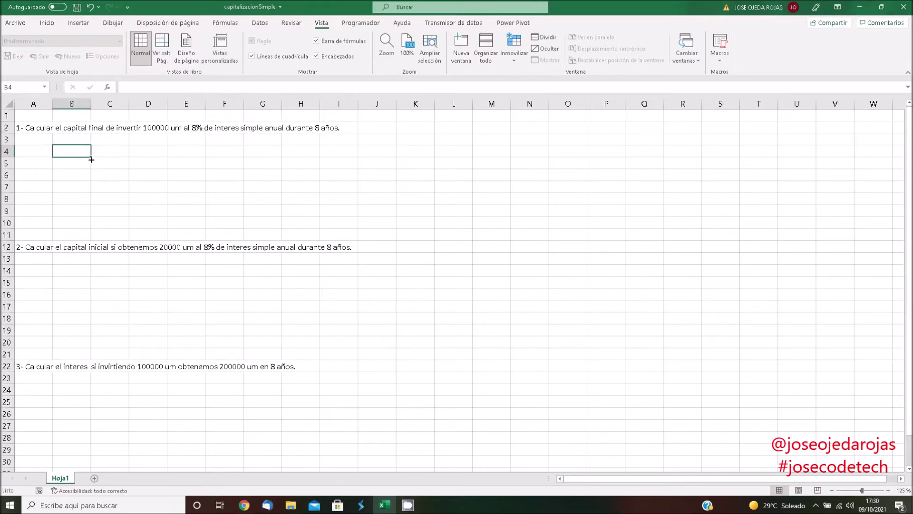
text(C)
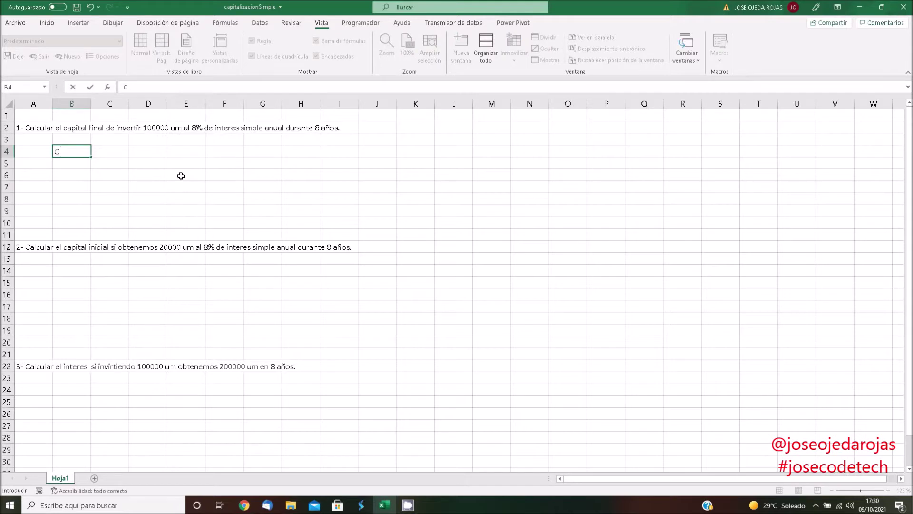
text(f=)
key(BackSpace)
text(= Co)
text(Co * )
text(*t)
text( = )
text(Co *)
text(()
text(1+)
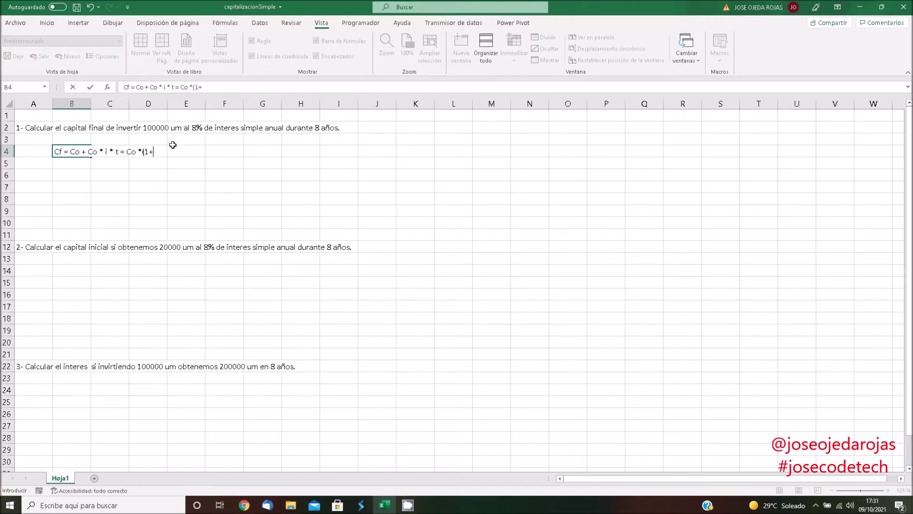
text(+)
text(* )
text(t)
key(Return)
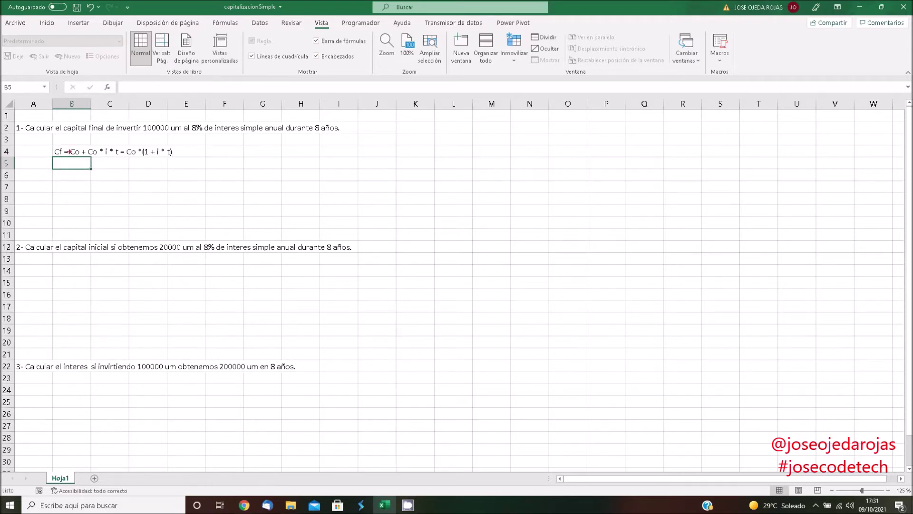
drag(49, 142, 195, 160)
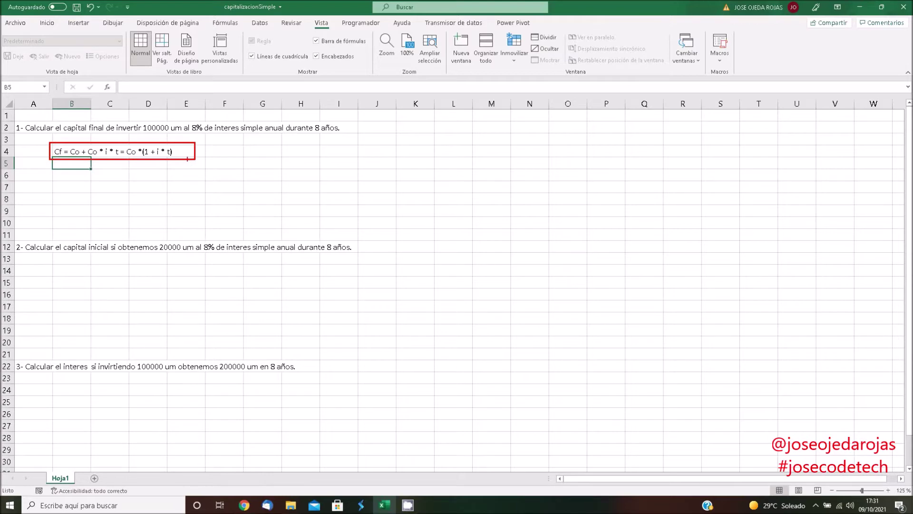
key(super)
click(207, 161)
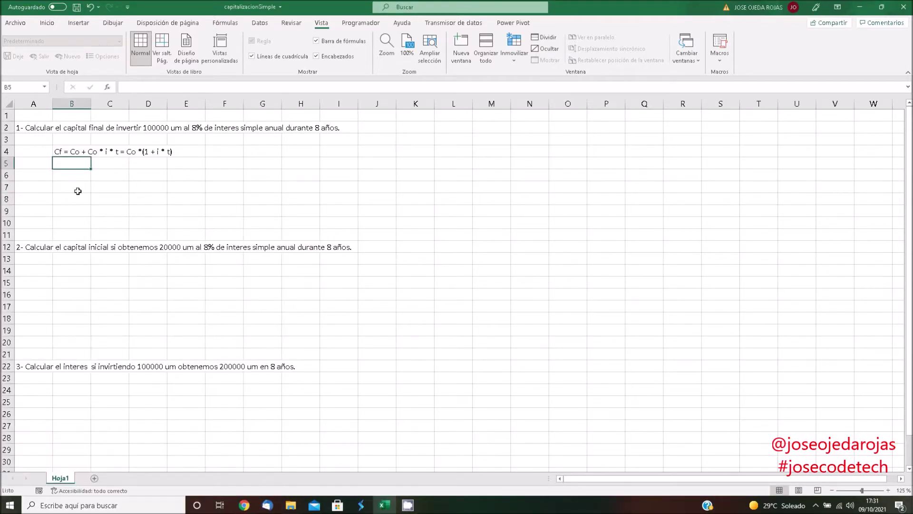
click(67, 175)
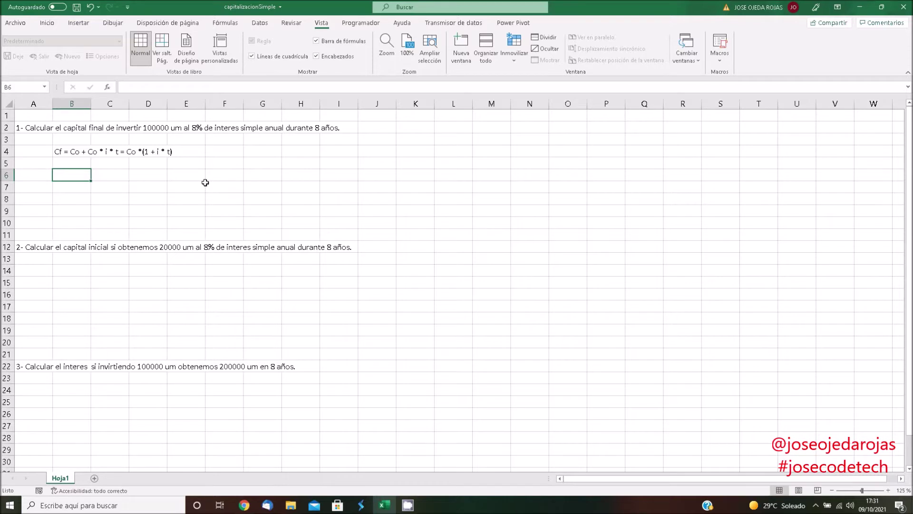
Enter Capital 100000 and Interes 8% in the first two table rows.
text(Capital)
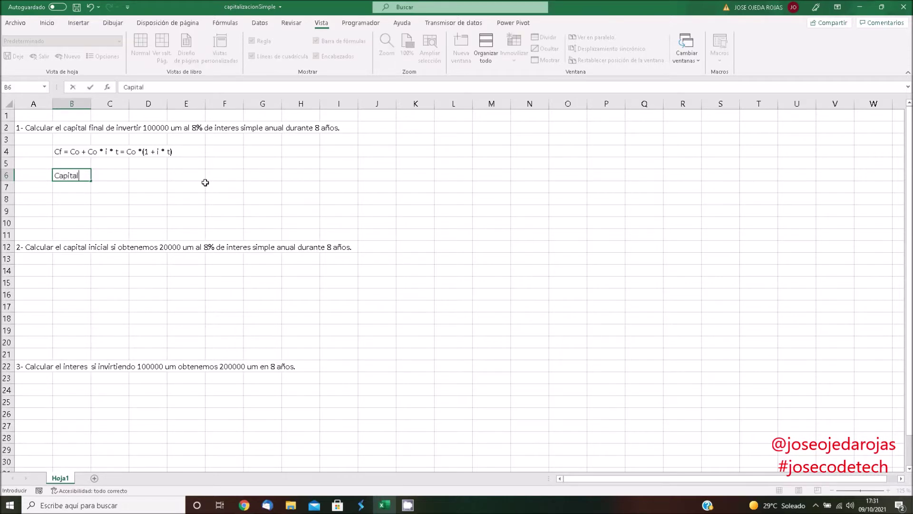
key(Tab)
text(100000)
key(Return)
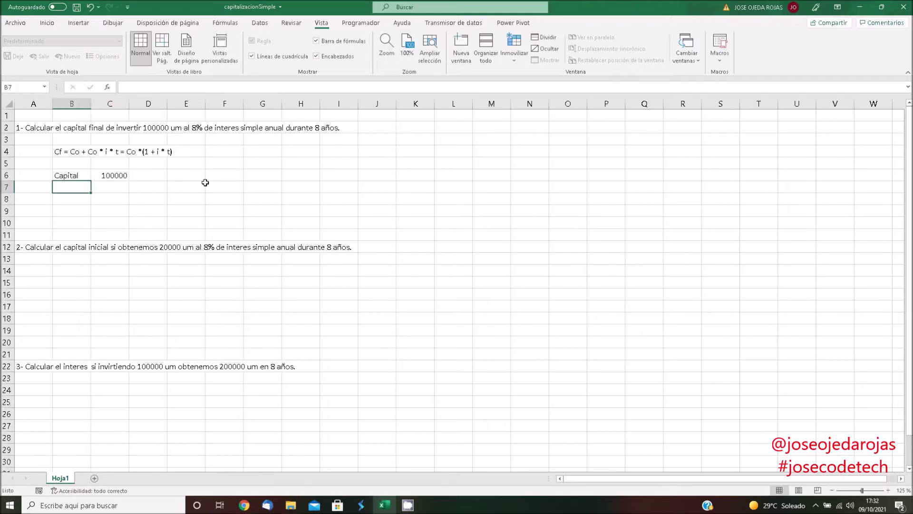
text(Interes)
key(Tab)
text(8%)
key(Return)
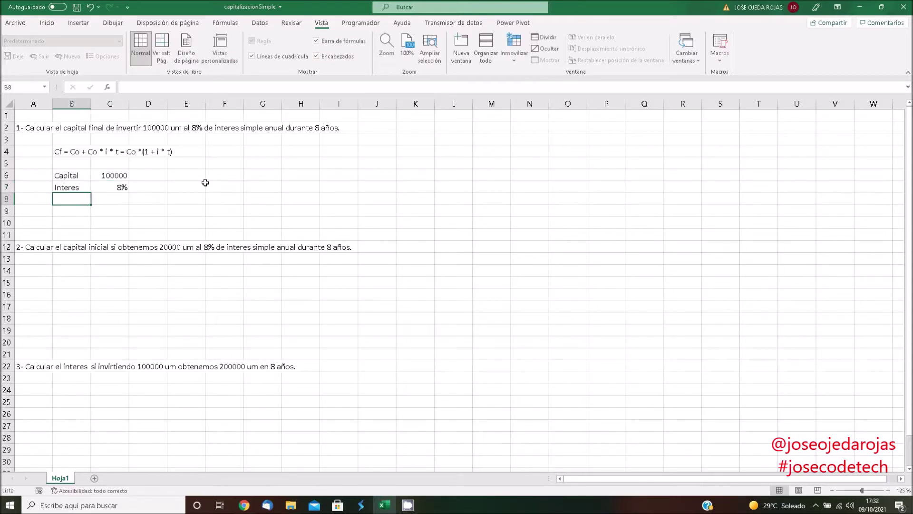
Add Tiempo 8 and a Cap Final label, starting its formula.
text(t)
key(BackSpace)
key(BackSpace)
text(Tiempo)
key(Tab)
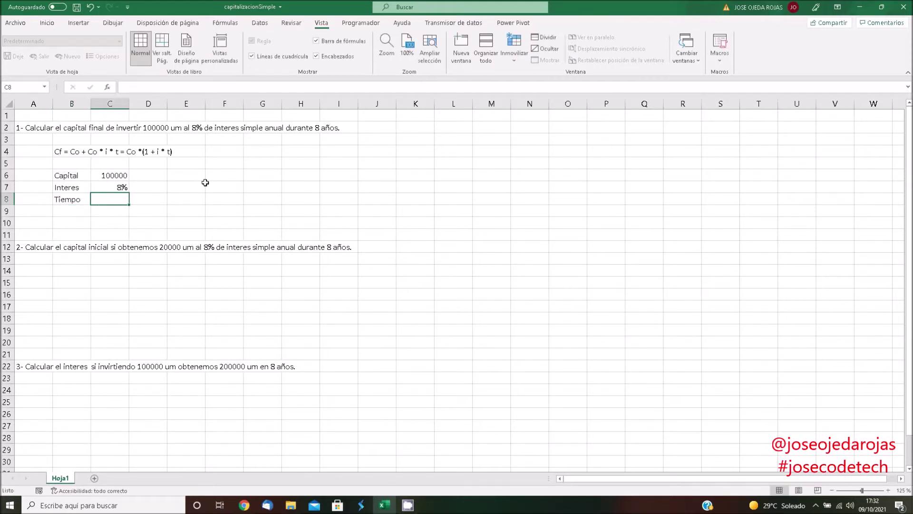
text(8)
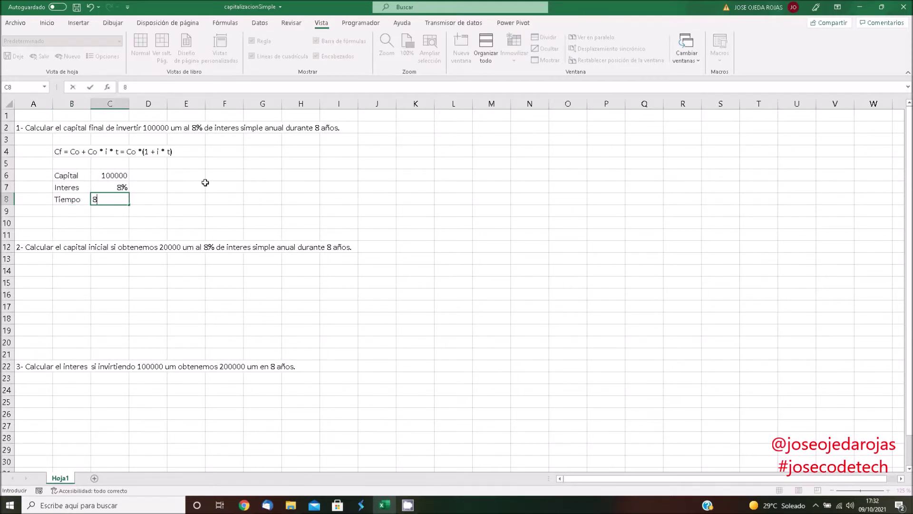
key(Return)
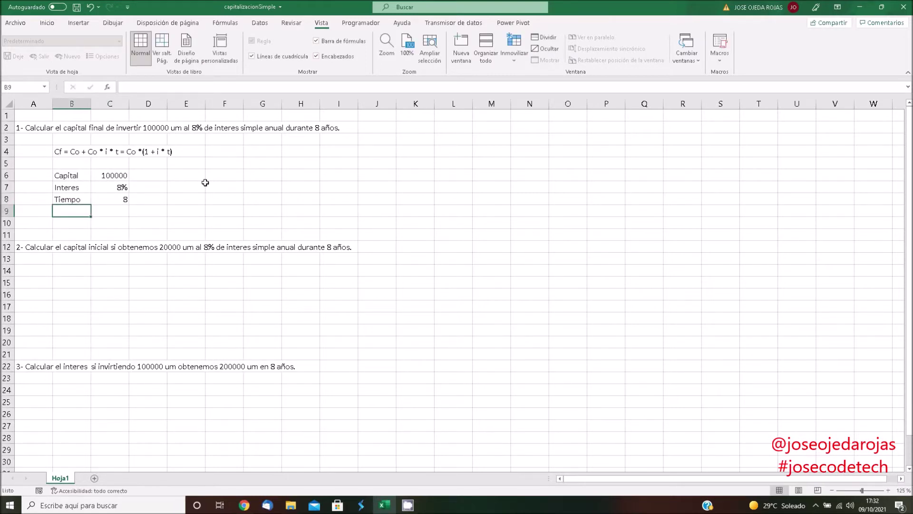
text(Cap Final)
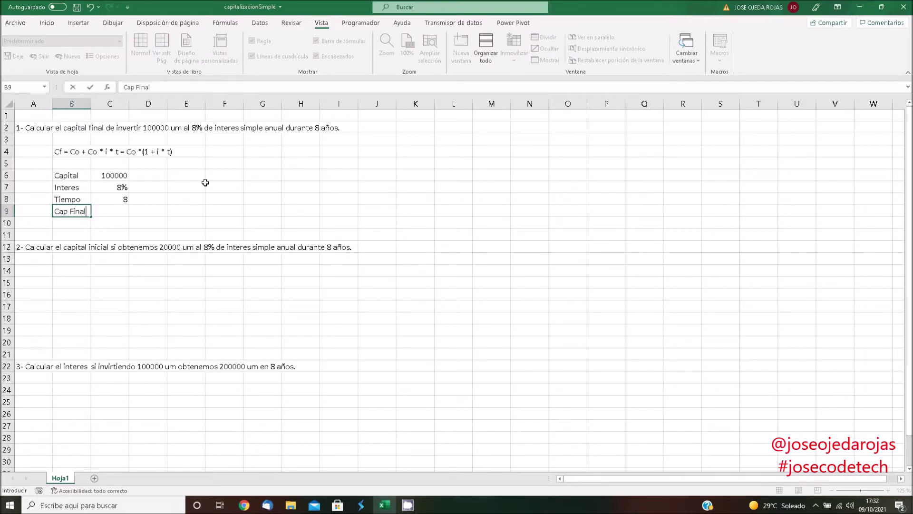
key(Tab)
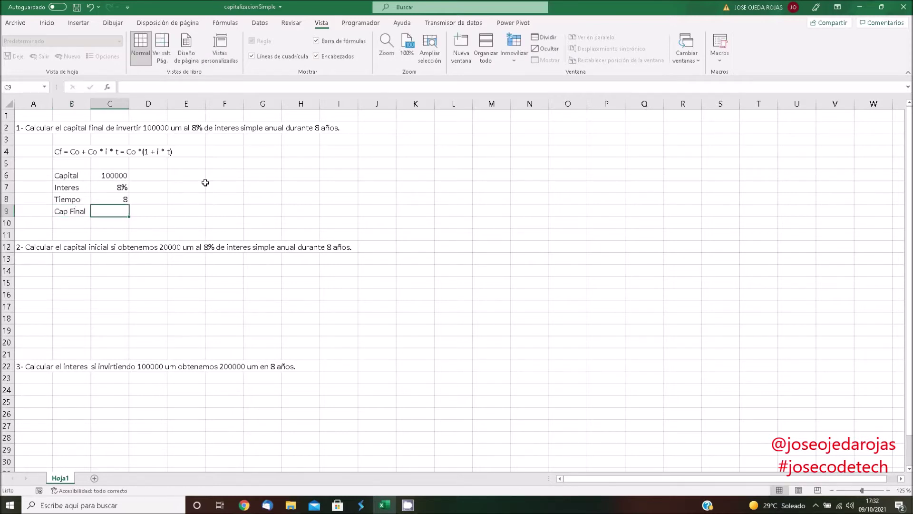
text(=)
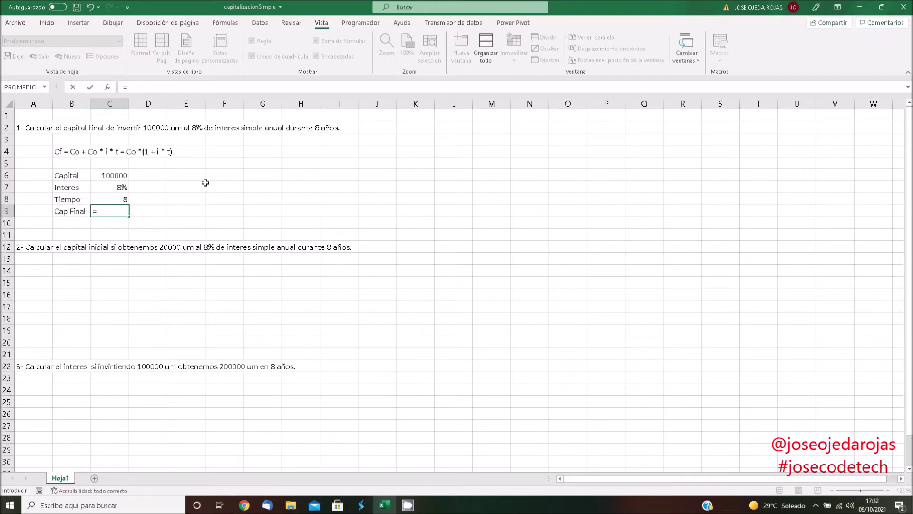
Complete C9 as =C6*(1+C7*C8) so Cap Final shows 164000.
click(95, 175)
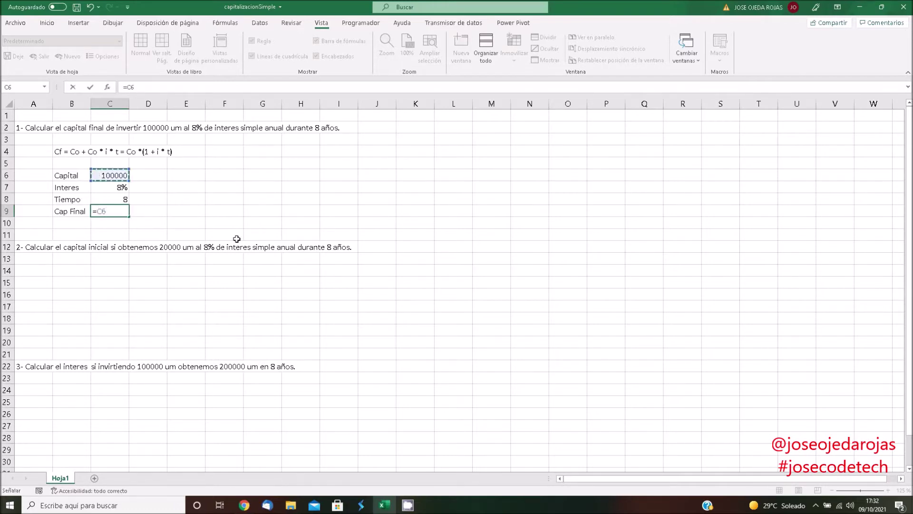
text(*(1+)
click(122, 187)
text(*)
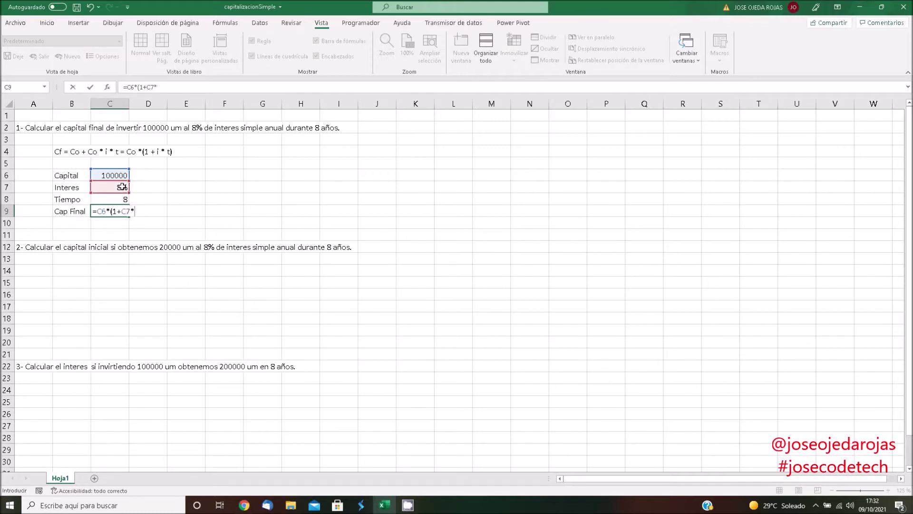
click(123, 198)
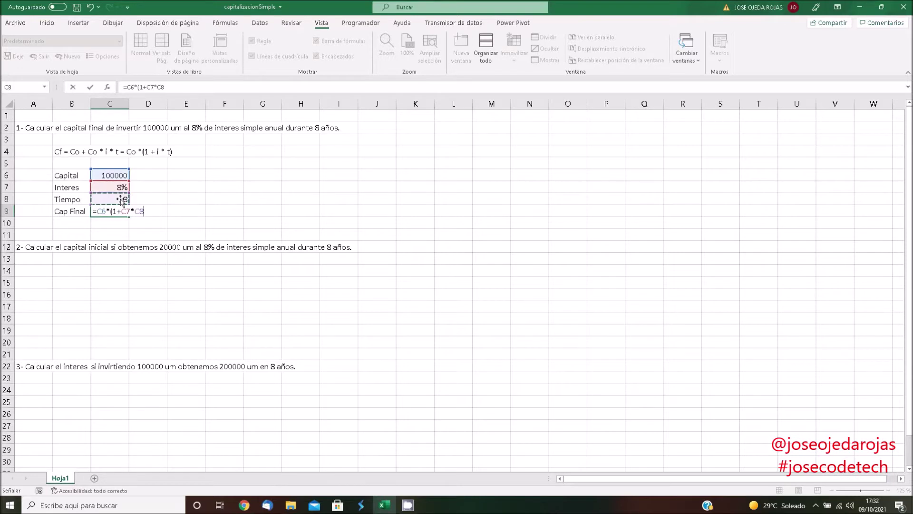
text())
key(Return)
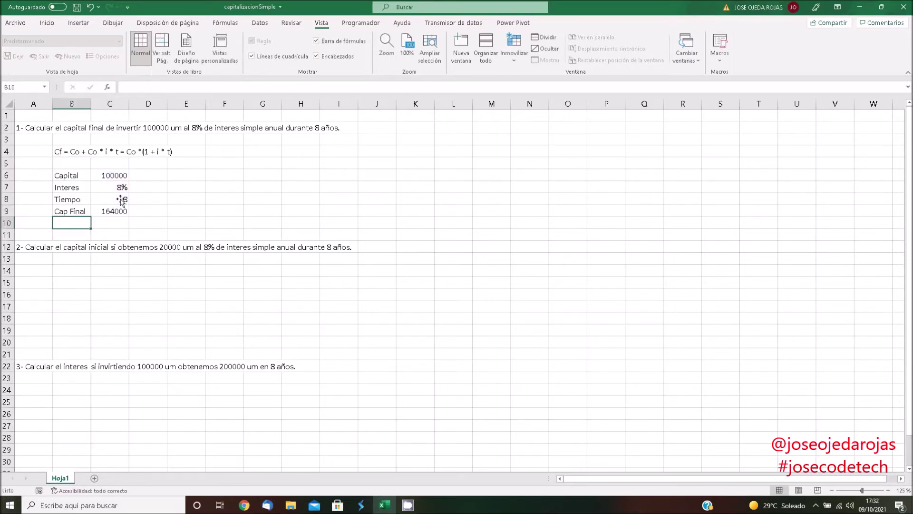
click(110, 212)
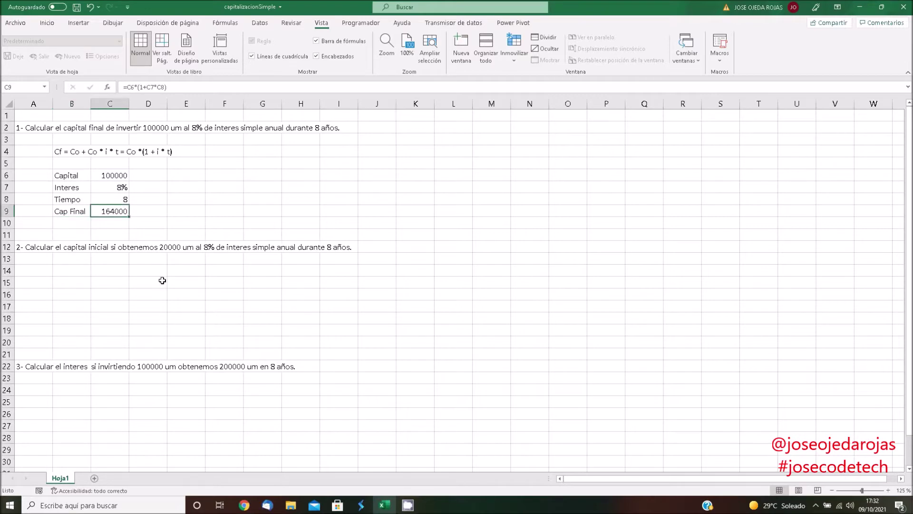
click(291, 505)
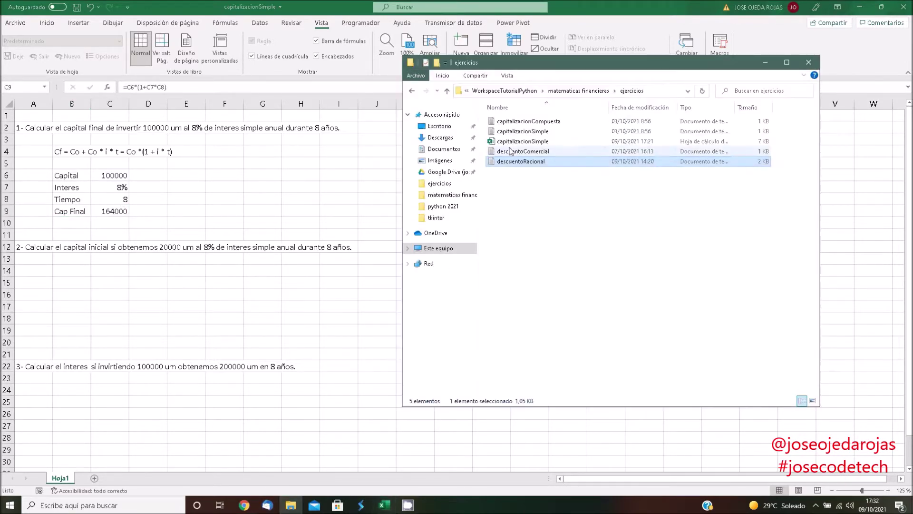
Open capitalizacionSimple.py from matematicas financieras in VS Code via Abrir con Code.
click(563, 91)
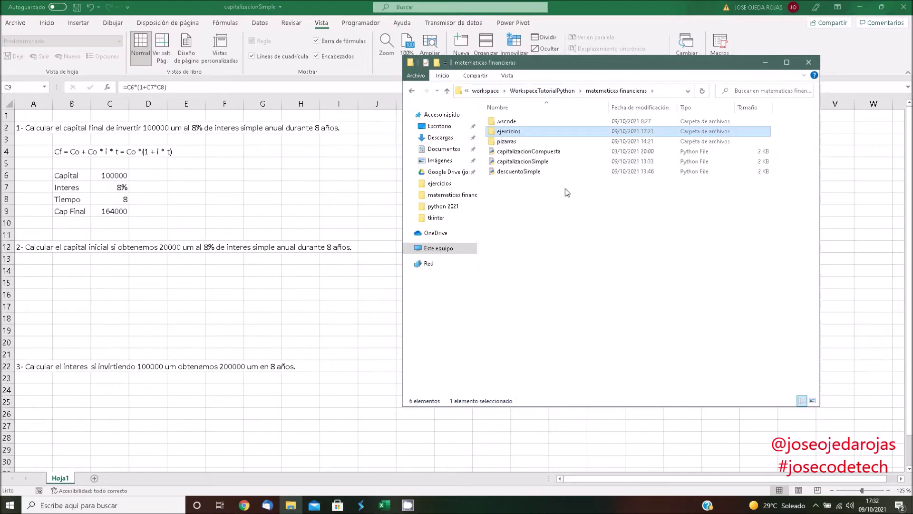
click(542, 163)
right_click(543, 167)
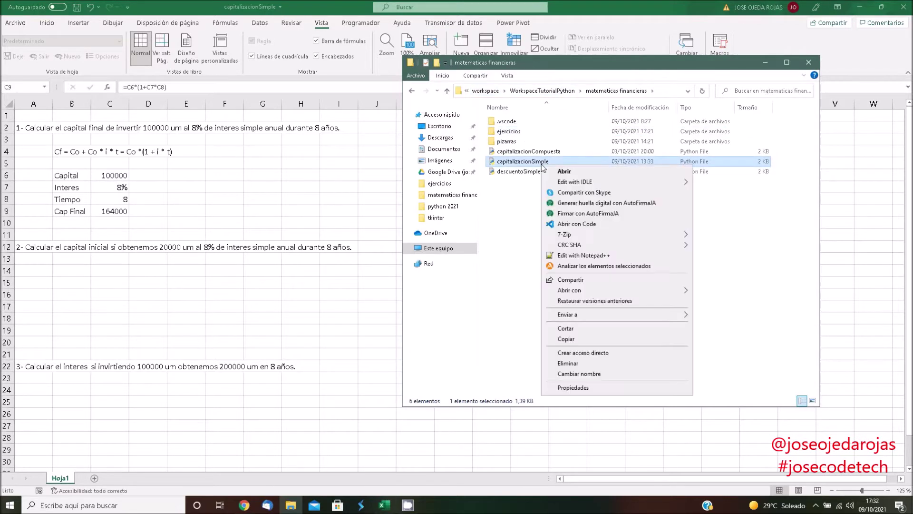
click(577, 224)
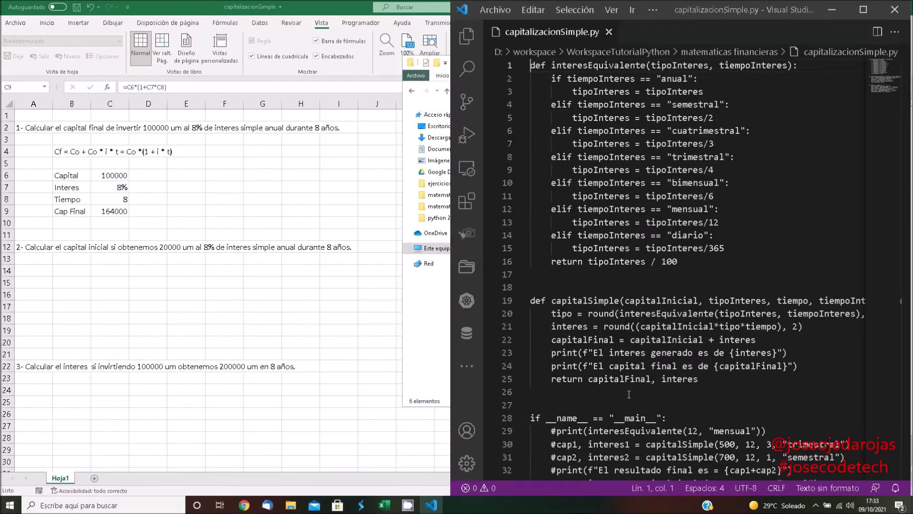
Change line 35 to capitalSimple(100000, 8, 8, "anual") and dismiss the Git notification.
scroll(617, 369, down, 3)
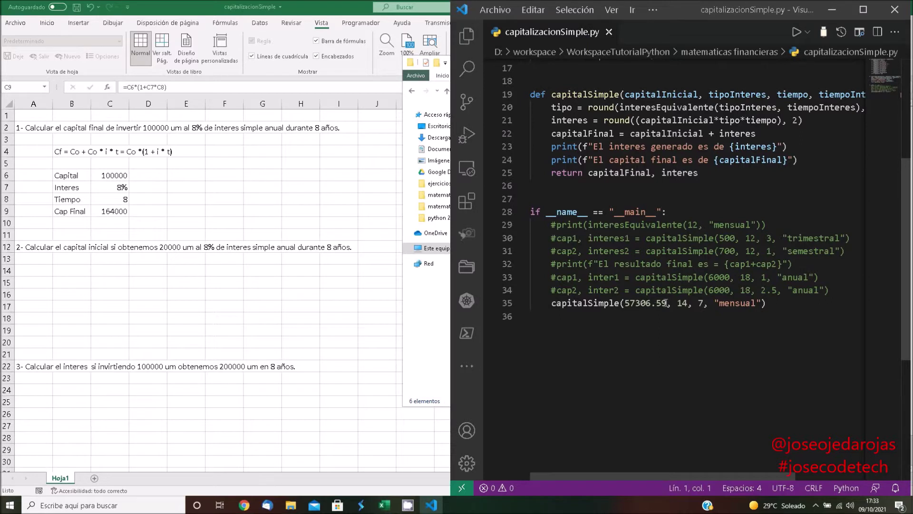
drag(666, 303, 625, 303)
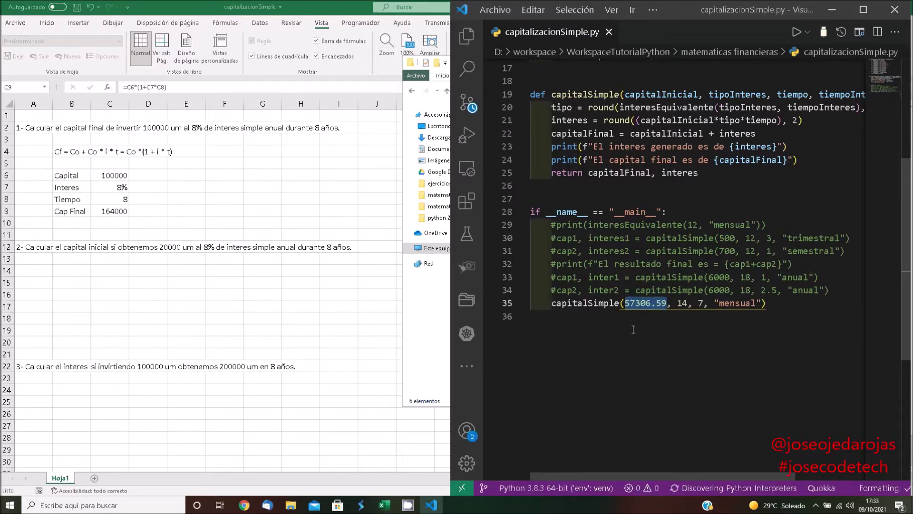
text(100)
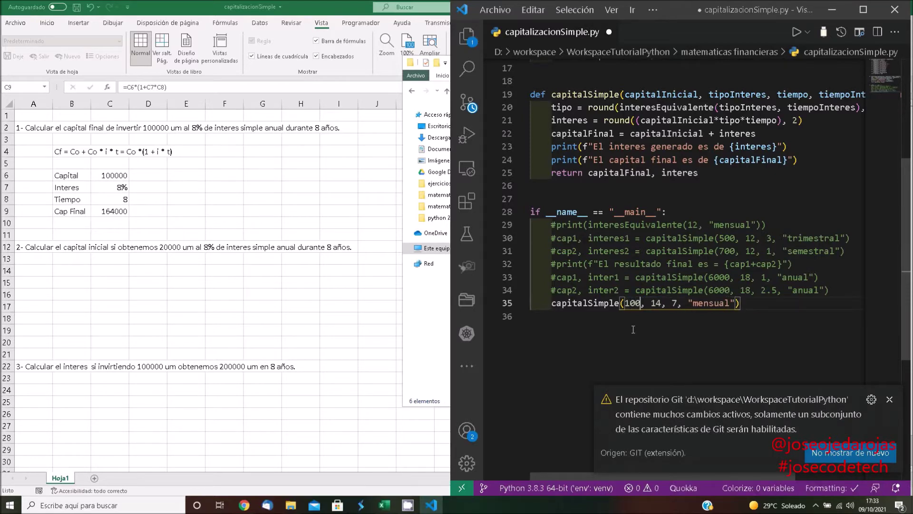
text(000)
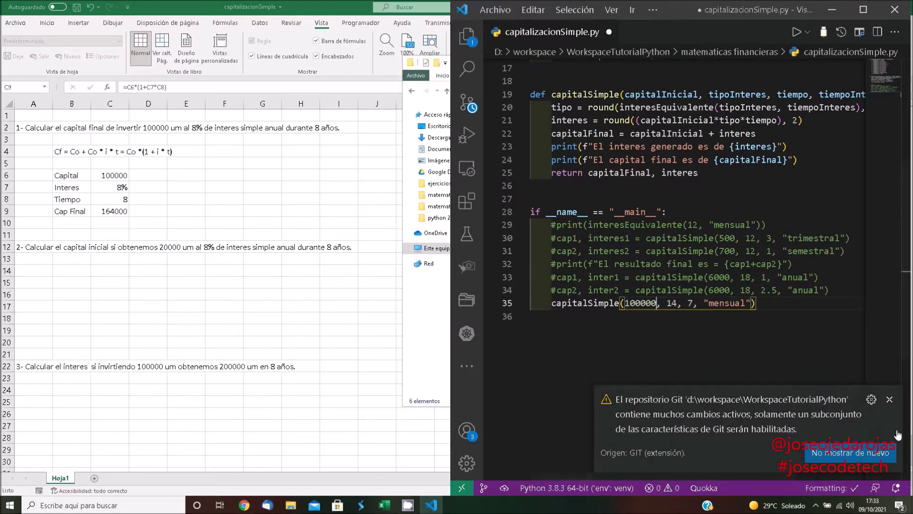
click(890, 399)
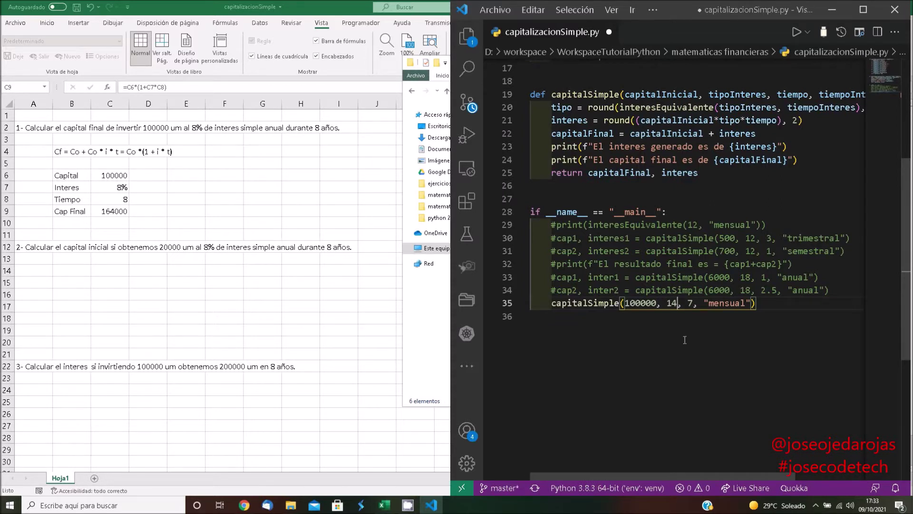
key(BackSpace)
key(BackSpace)
text(8)
click(685, 301)
key(Delete)
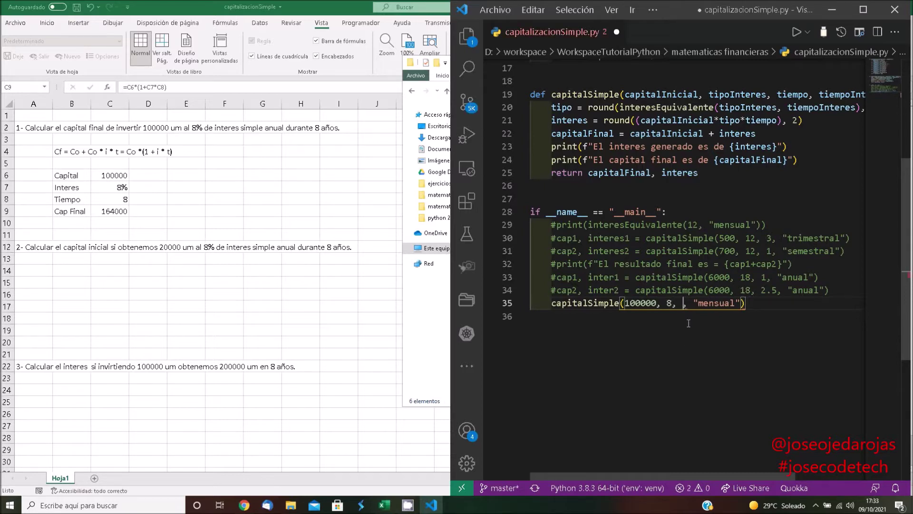
text(8)
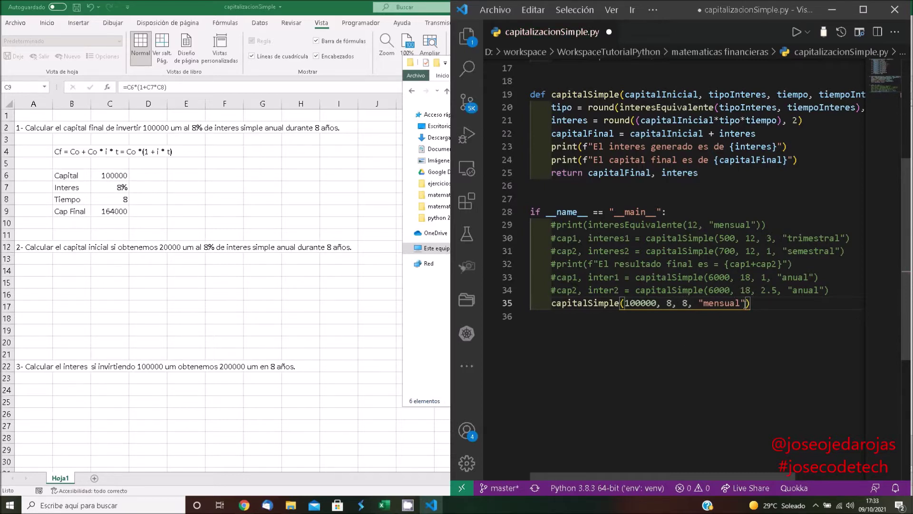
click(743, 303)
key(BackSpace)
key(BackSpace)
key(BackSpace)
key(BackSpace)
key(BackSpace)
key(BackSpace)
key(BackSpace)
text(anual)
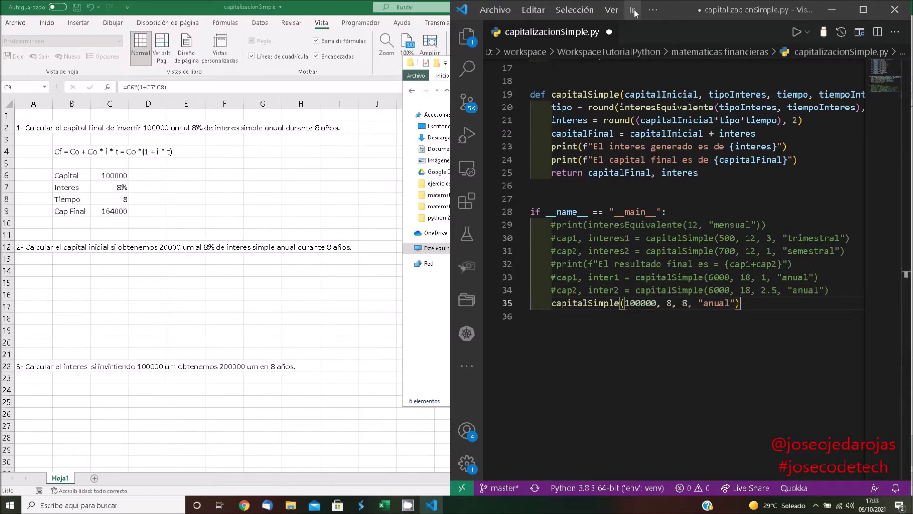
click(653, 10)
mouse_move(700, 33)
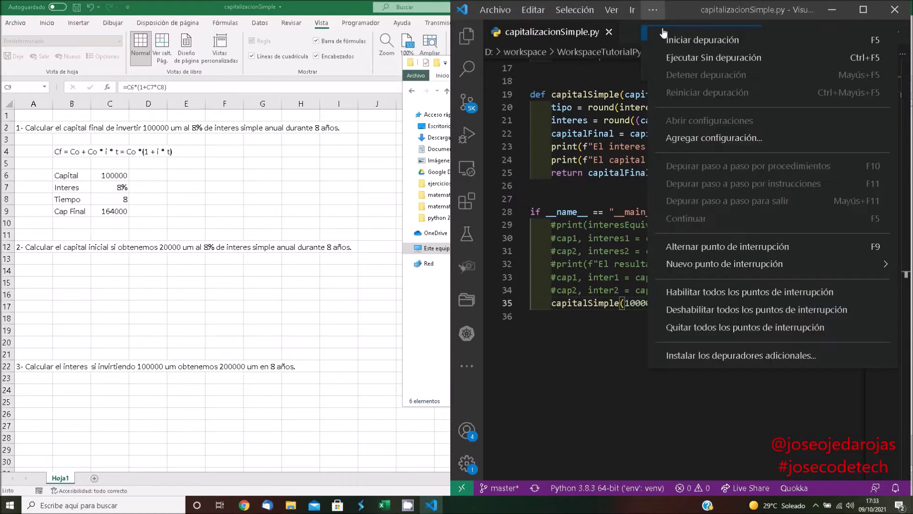
Run the script without debugging; it prints interest 64000.0 and capital 164000.0.
click(671, 58)
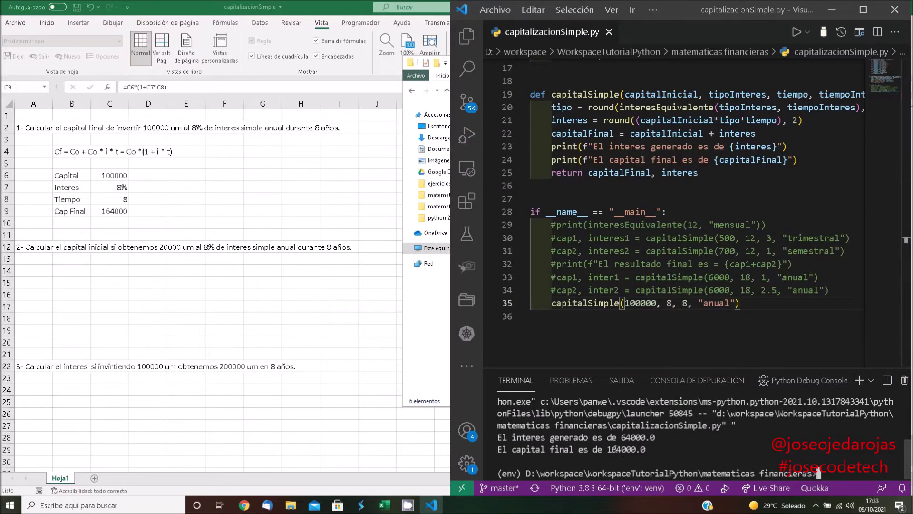
mouse_move(619, 428)
mouse_down()
mouse_move(662, 444)
mouse_move(650, 459)
mouse_move(127, 211)
mouse_up()
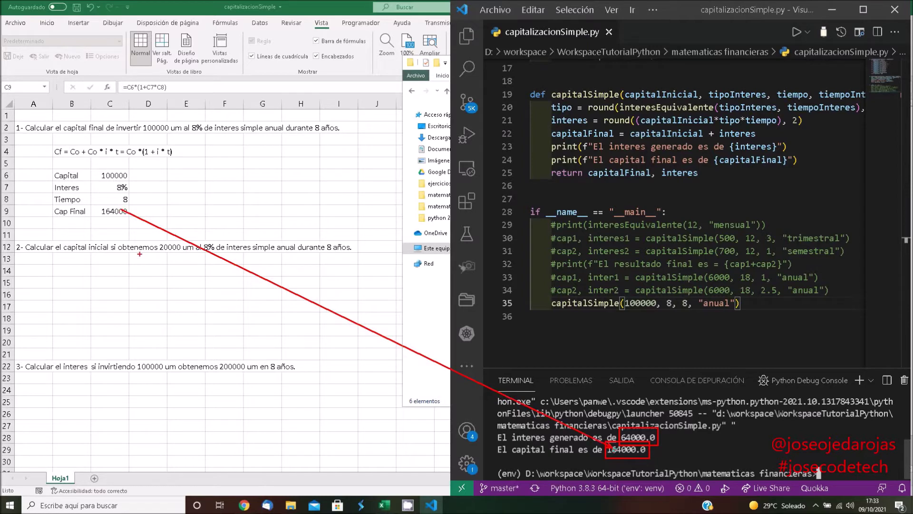
key(Escape)
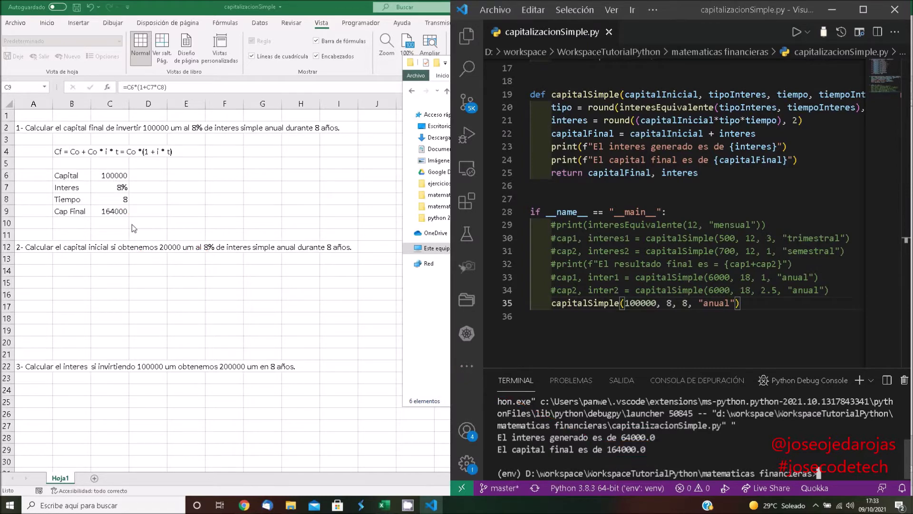
click(130, 224)
click(74, 225)
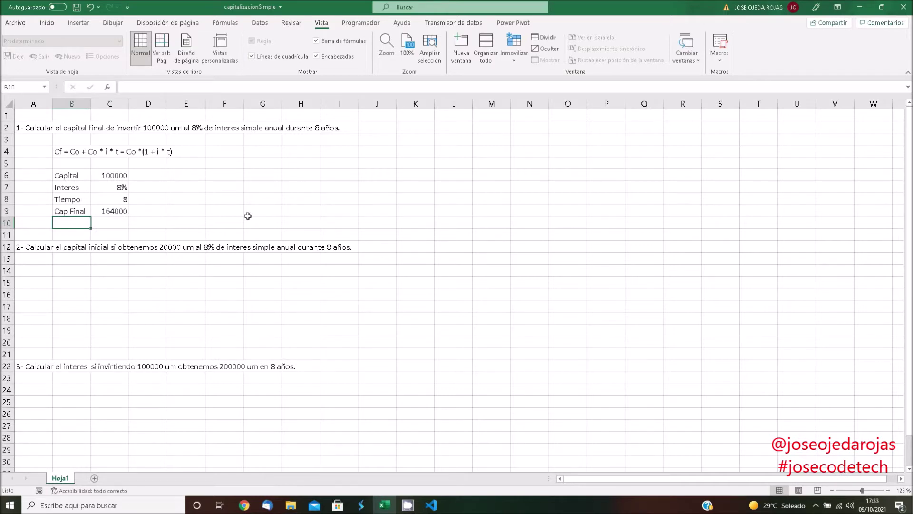
Add an Intereses row with C10 = C9-C6, giving 64000.
text(Interes)
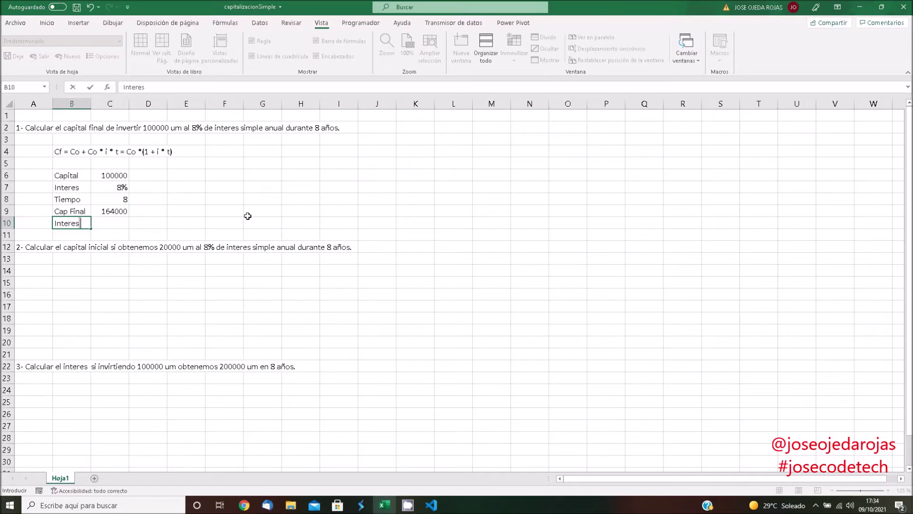
text(es)
key(Tab)
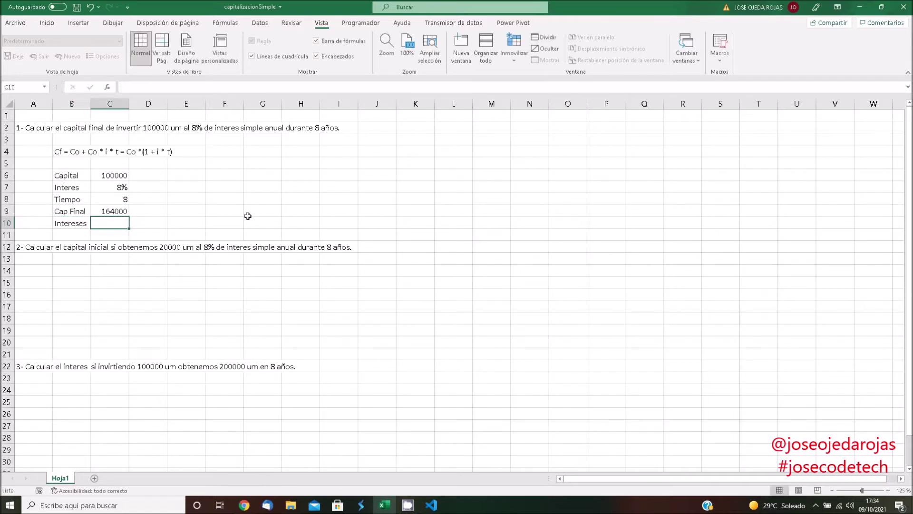
text(=)
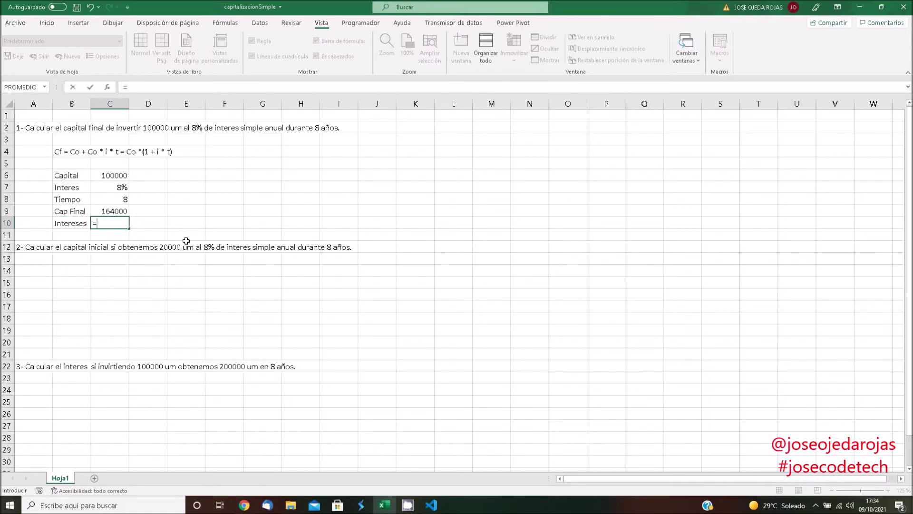
click(119, 212)
text(-)
click(113, 176)
key(Return)
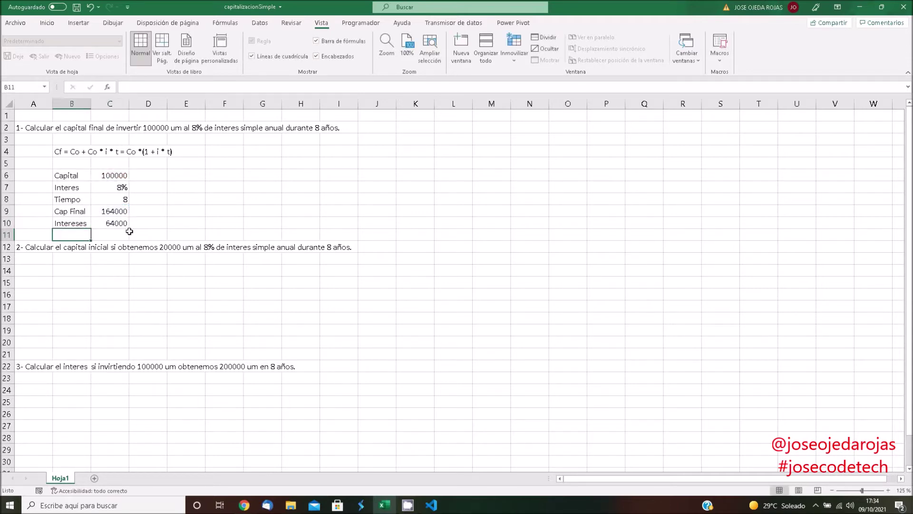
Select C6, C9 and C10 together for number formatting.
click(119, 175)
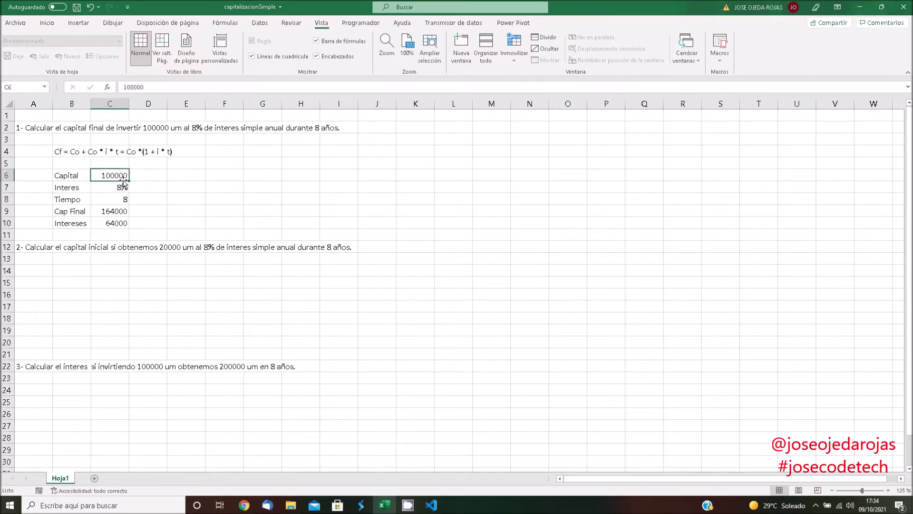
ctrl+click(122, 210)
ctrl+click(123, 222)
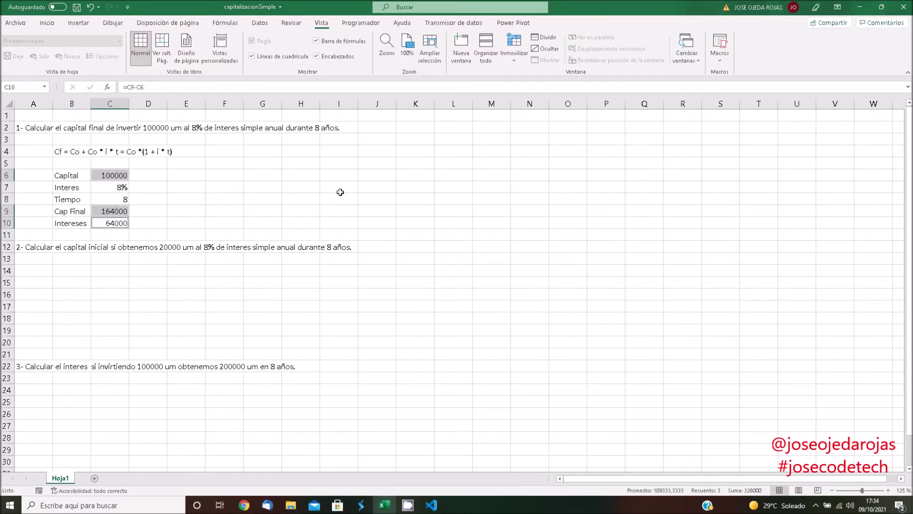
click(47, 23)
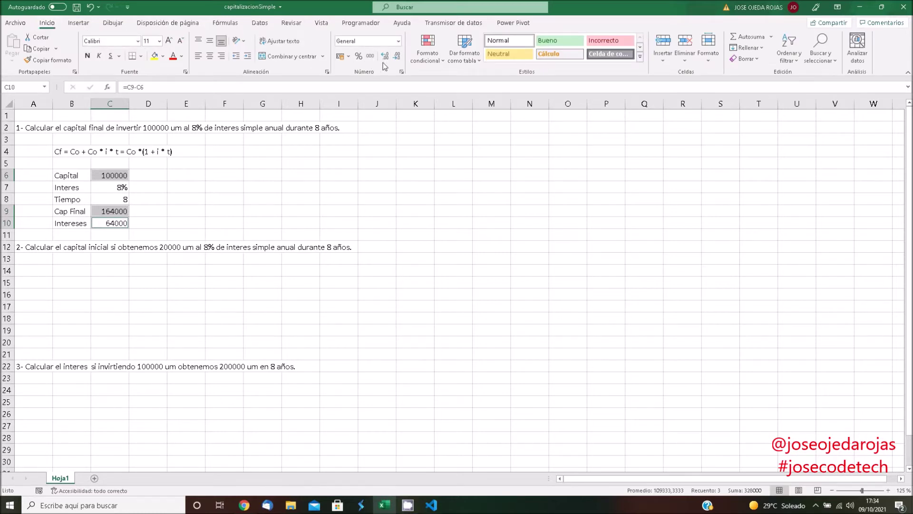
click(340, 57)
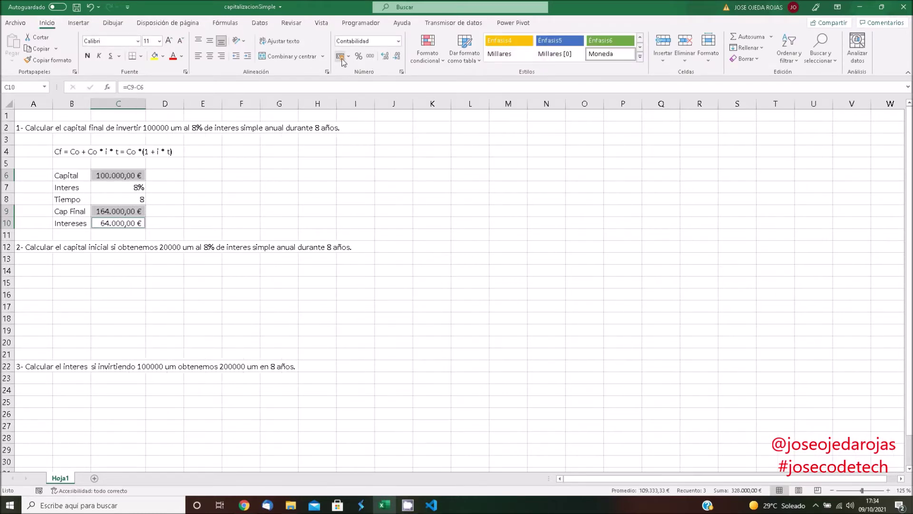
click(264, 198)
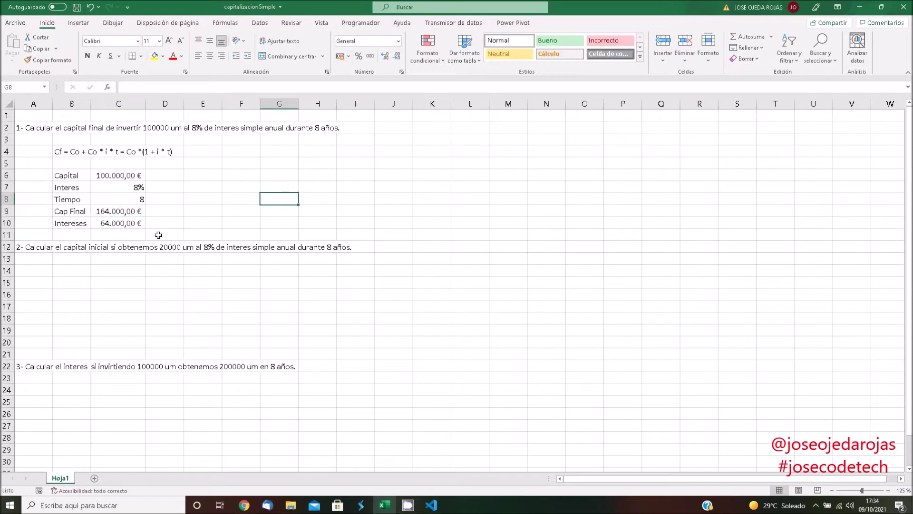
click(111, 179)
click(123, 221)
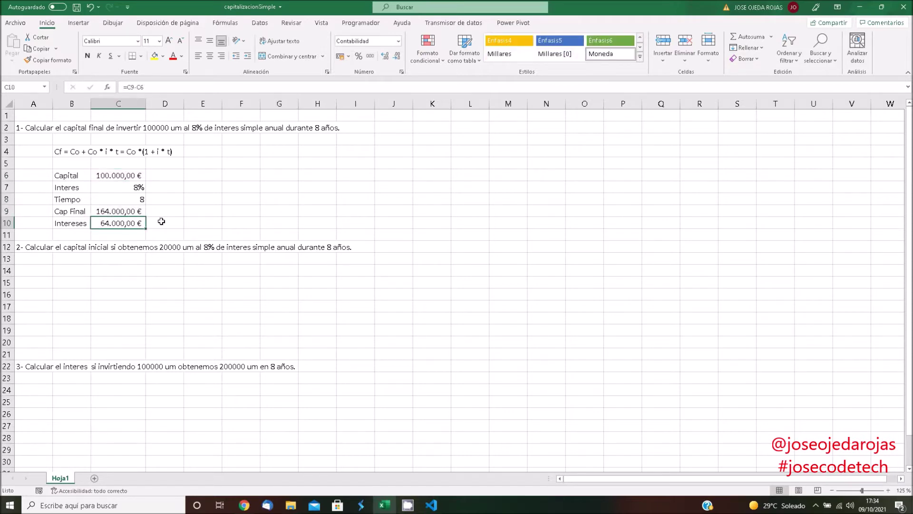
click(138, 174)
click(212, 218)
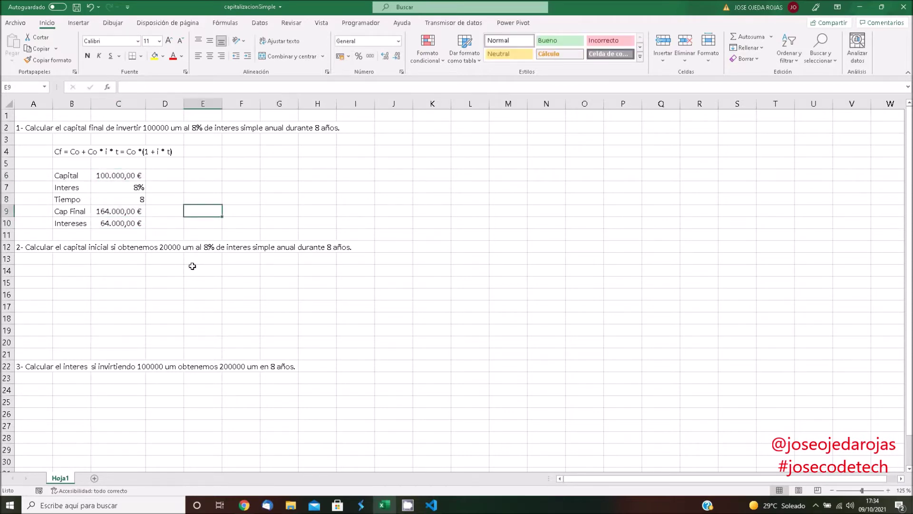
click(78, 271)
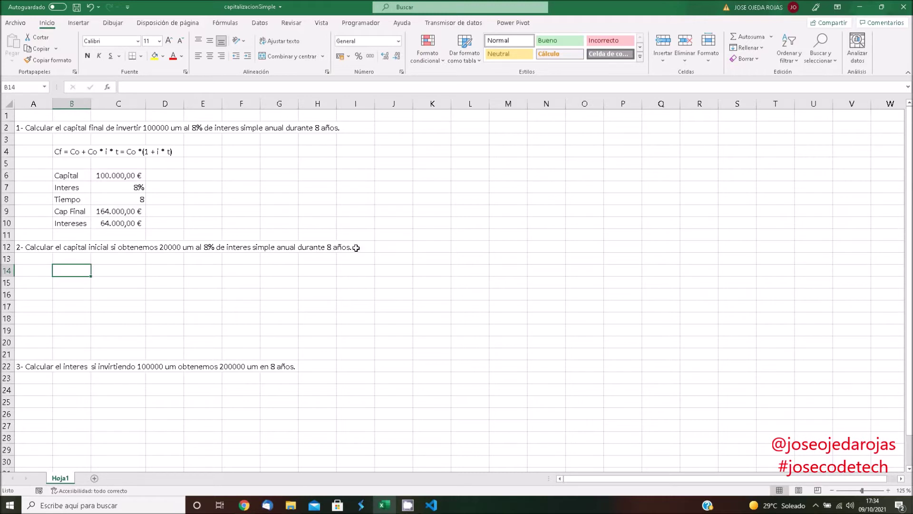
Copy exercise 1's table B6:C10 to B14 and clear the Capital value.
click(70, 175)
drag(70, 174, 108, 219)
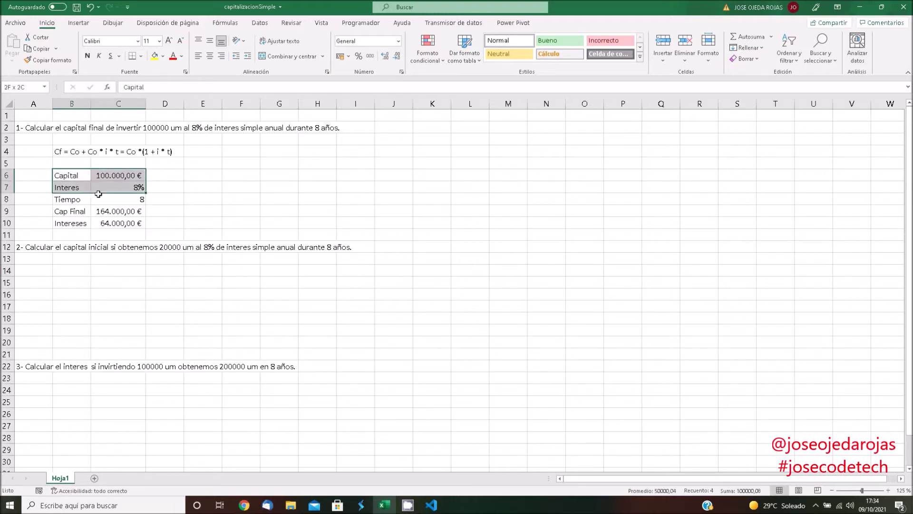
key(ctrl+c)
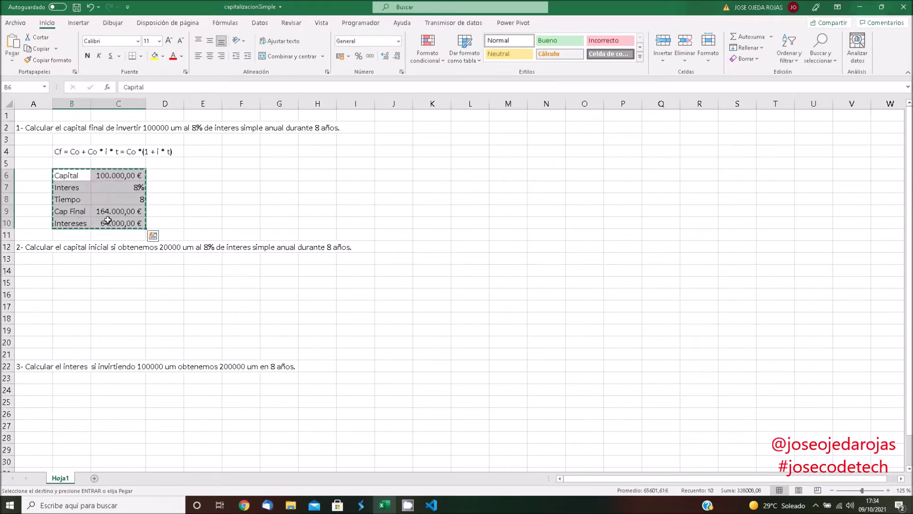
click(57, 270)
key(ctrl+v)
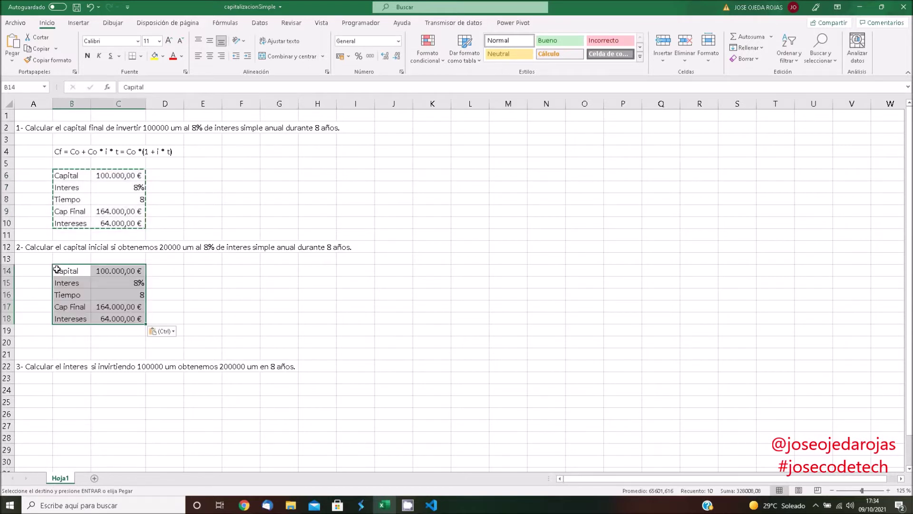
click(124, 271)
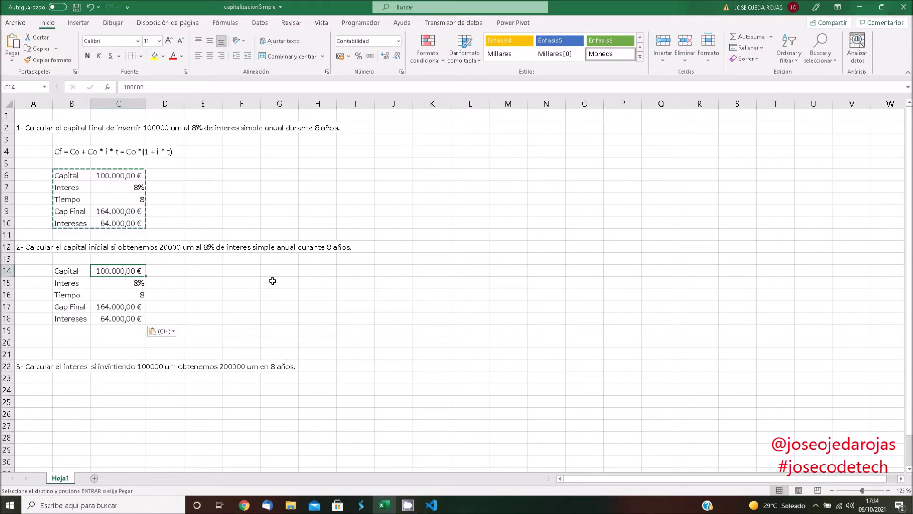
key(Delete)
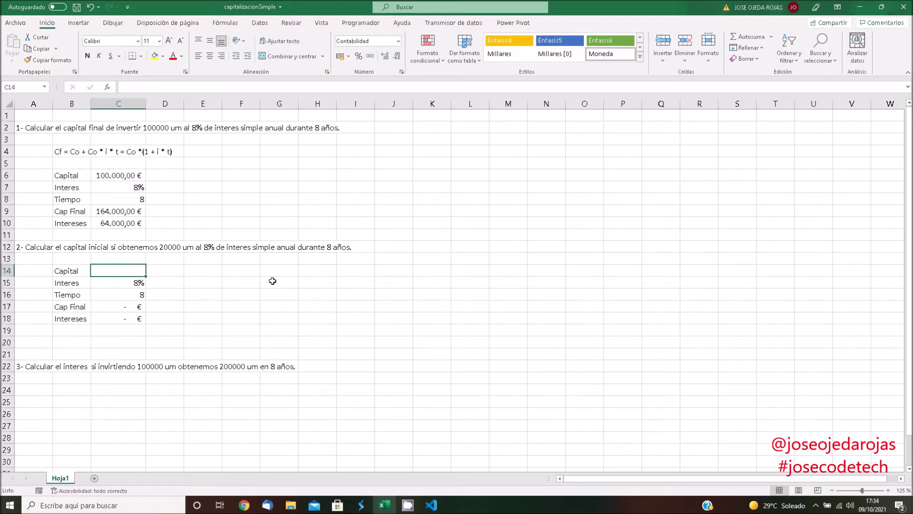
Set Cap Final to 20000 and clear the Intereses result.
click(126, 283)
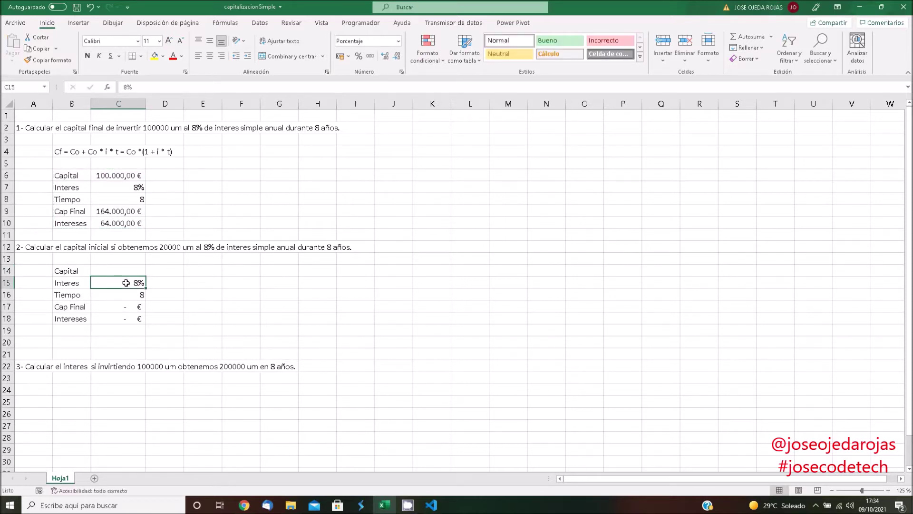
click(133, 294)
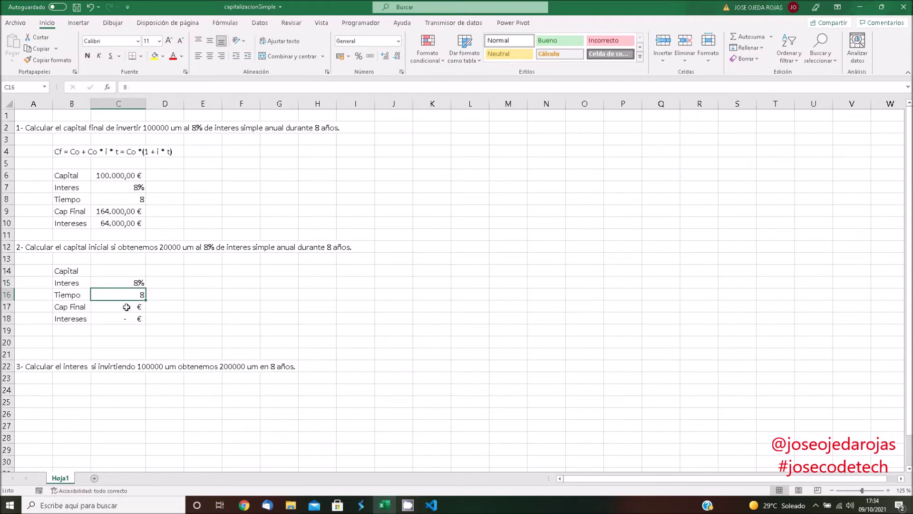
click(126, 306)
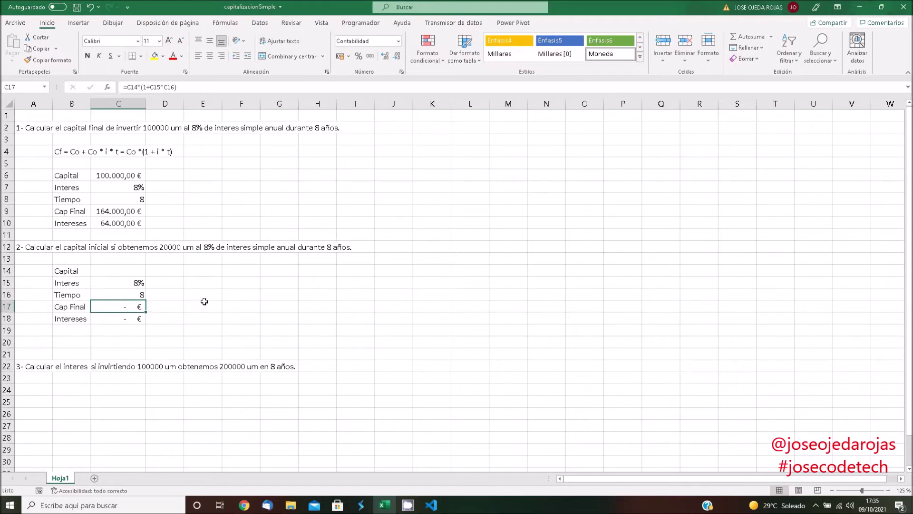
text(20000)
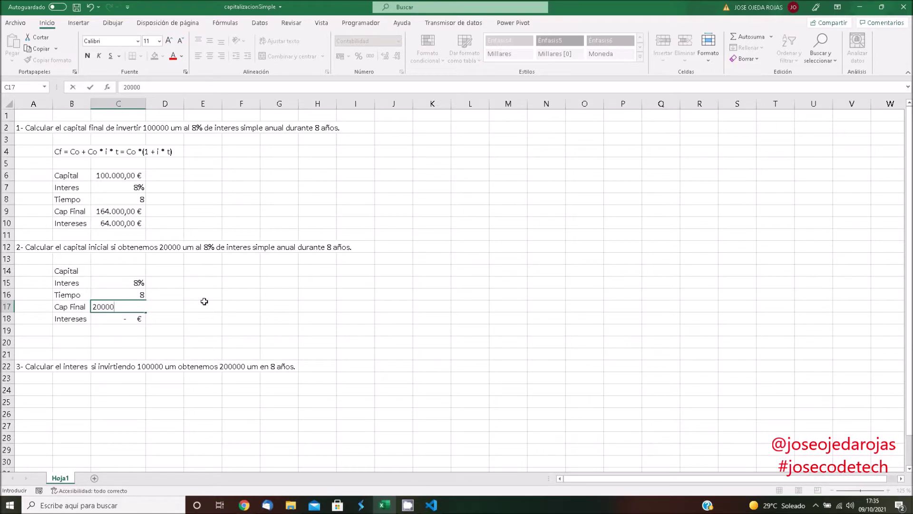
key(Return)
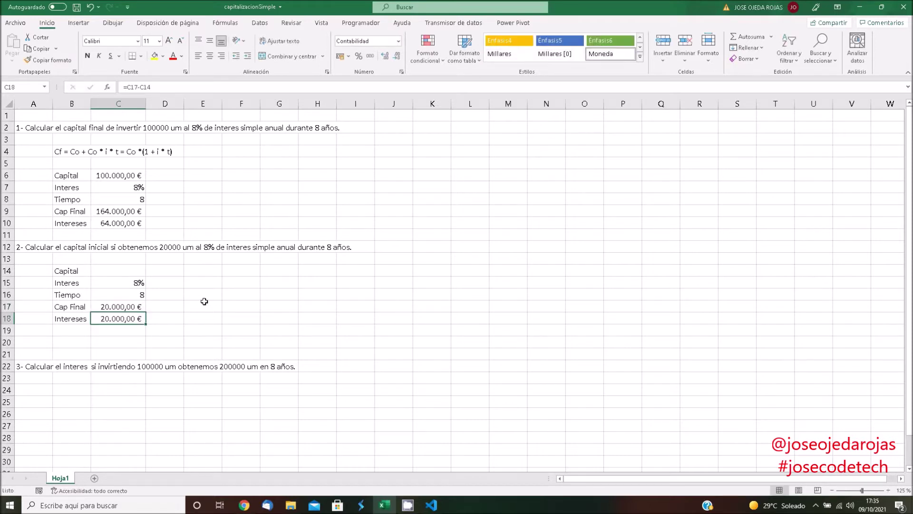
key(Delete)
click(193, 269)
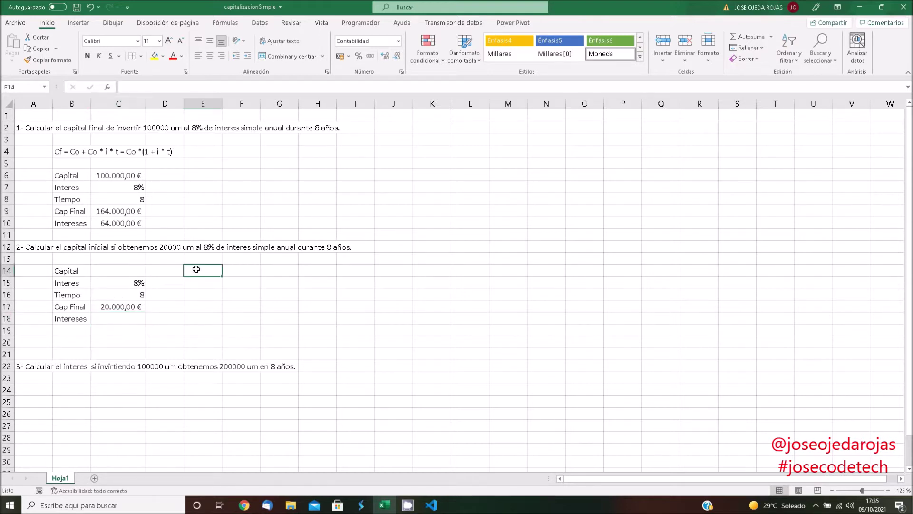
Copy the formula text from B4 into E14.
click(63, 151)
key(ctrl+c)
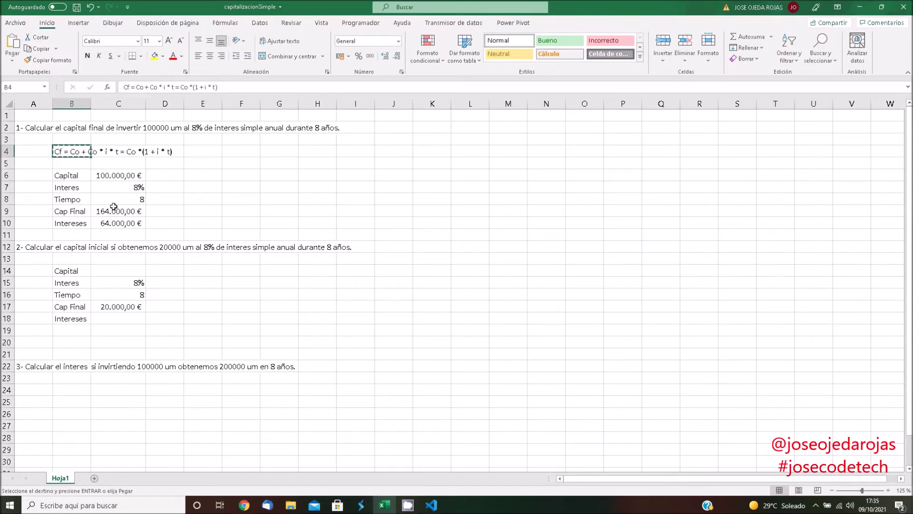
click(203, 270)
key(ctrl+v)
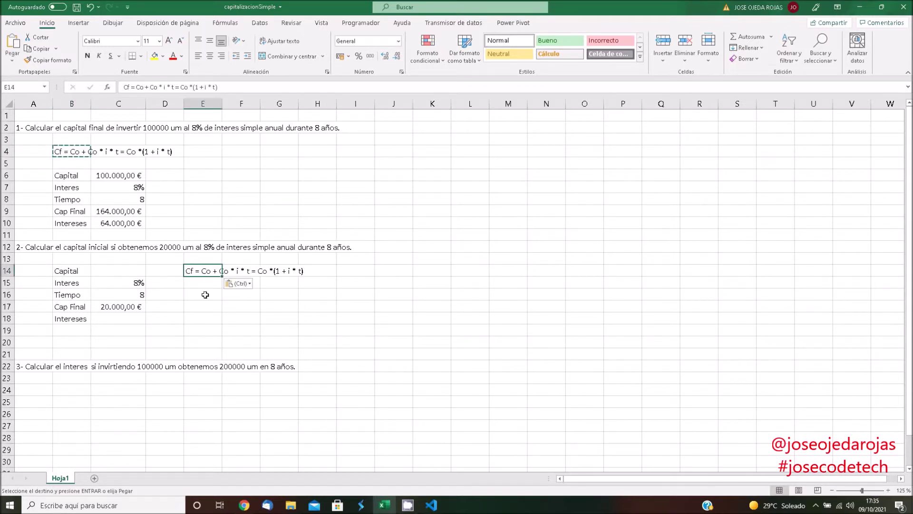
Write the equation 20000 = Co * (1 + 8% *8) in E16.
click(199, 283)
click(196, 292)
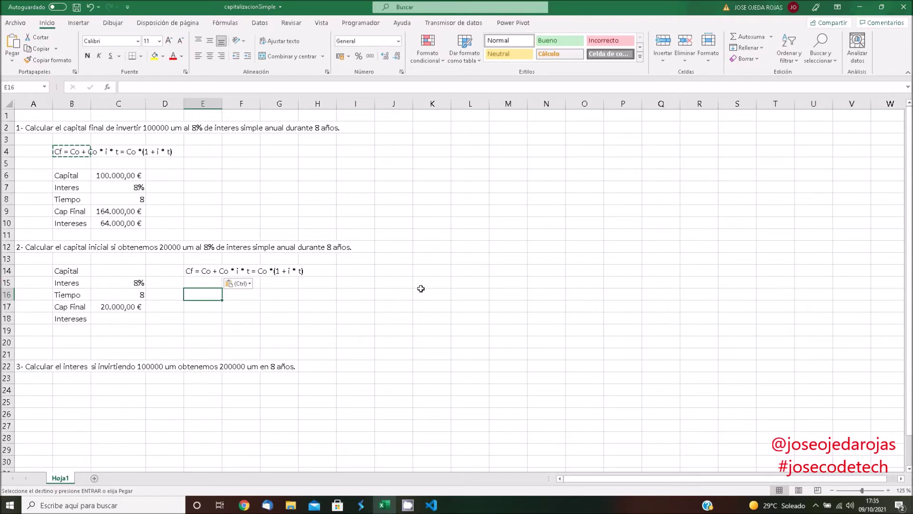
text(20000 = )
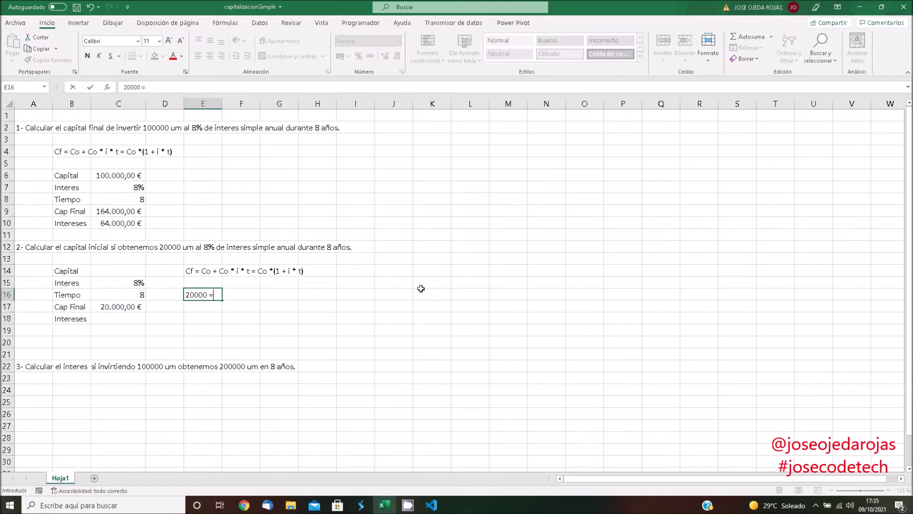
text(C)
text(o )
text(* )
text(()
text(1 + i)
text( *)
key(BackSpace)
key(BackSpace)
key(BackSpace)
text(8)
text(% )
text(*)
text(8)
text())
key(Return)
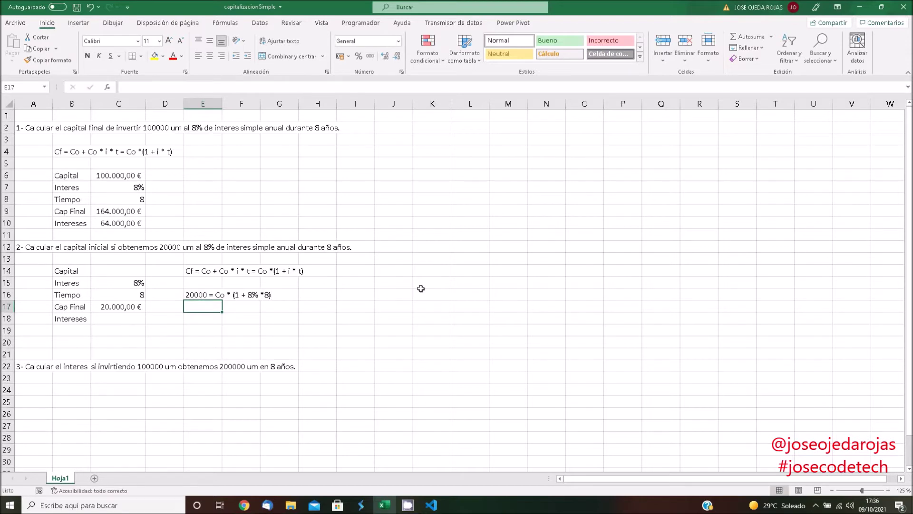
Drag over the equation area near E16, then cancel the selection.
drag(212, 289, 227, 301)
drag(224, 290, 203, 280)
mouse_move(232, 287)
mouse_down()
mouse_move(275, 303)
mouse_move(252, 327)
mouse_move(211, 319)
mouse_move(205, 304)
mouse_up()
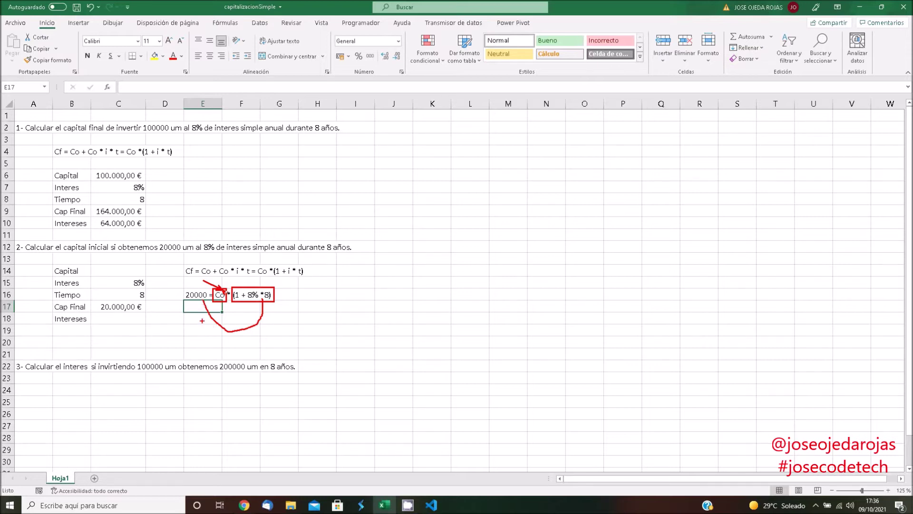
key(Escape)
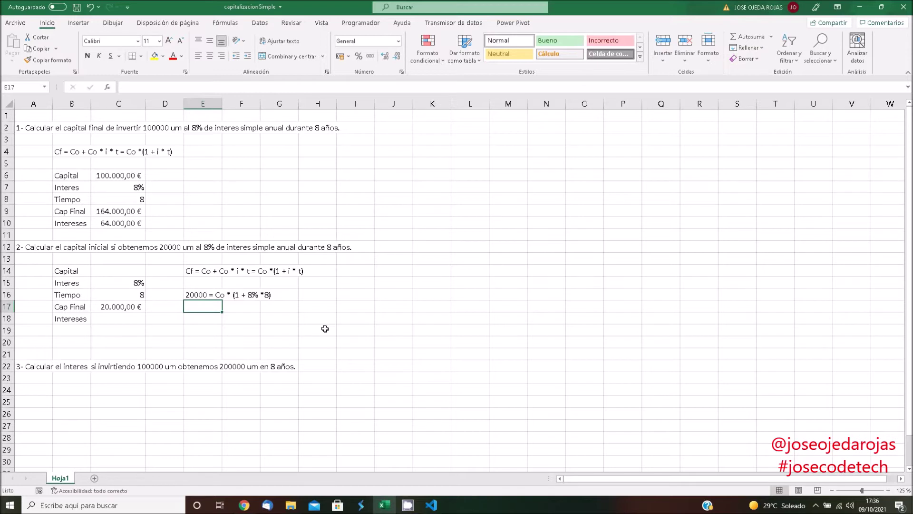
Enter =C17/(1+C15*C16) in C14, giving a capital of 12.195,12 €.
click(94, 268)
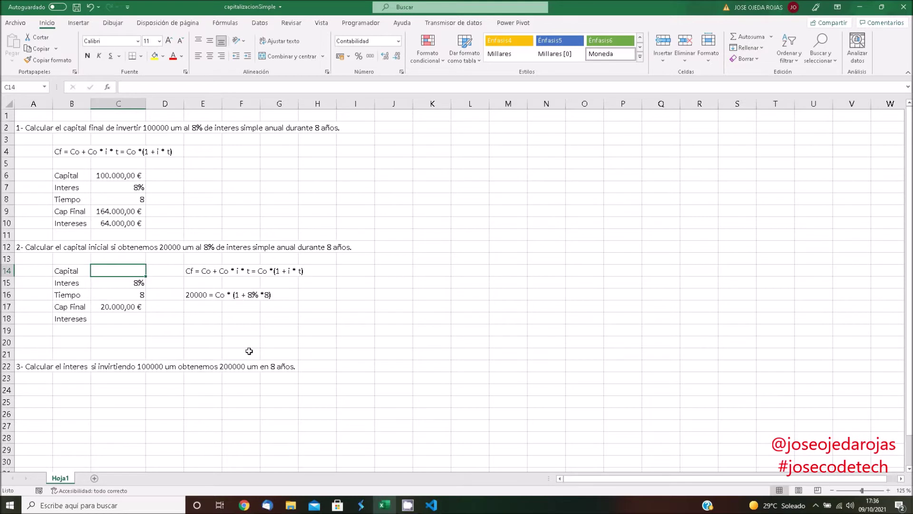
text(=)
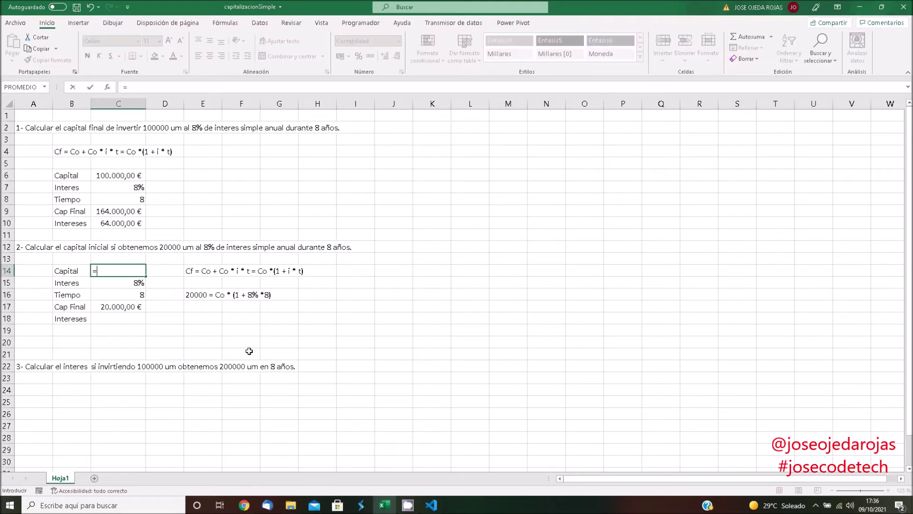
click(124, 307)
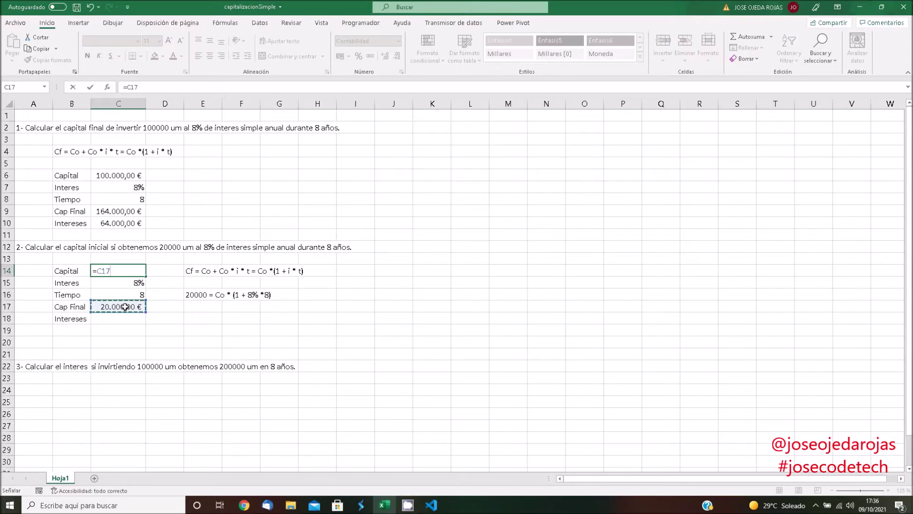
text(/)
text(()
text(1+)
click(135, 283)
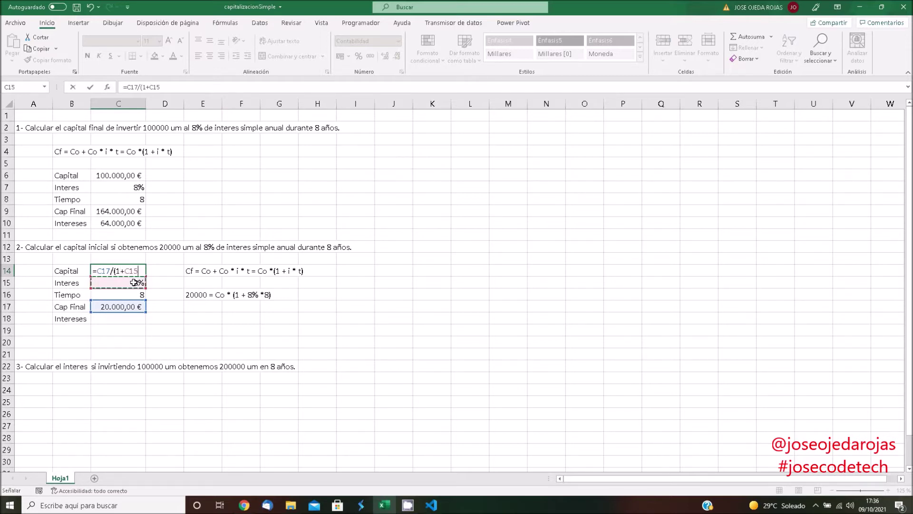
text(*)
click(135, 295)
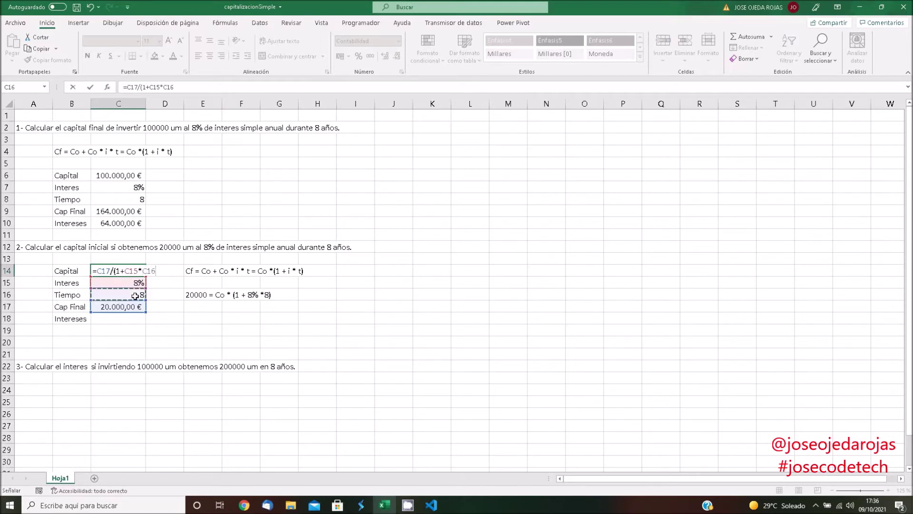
text())
key(Return)
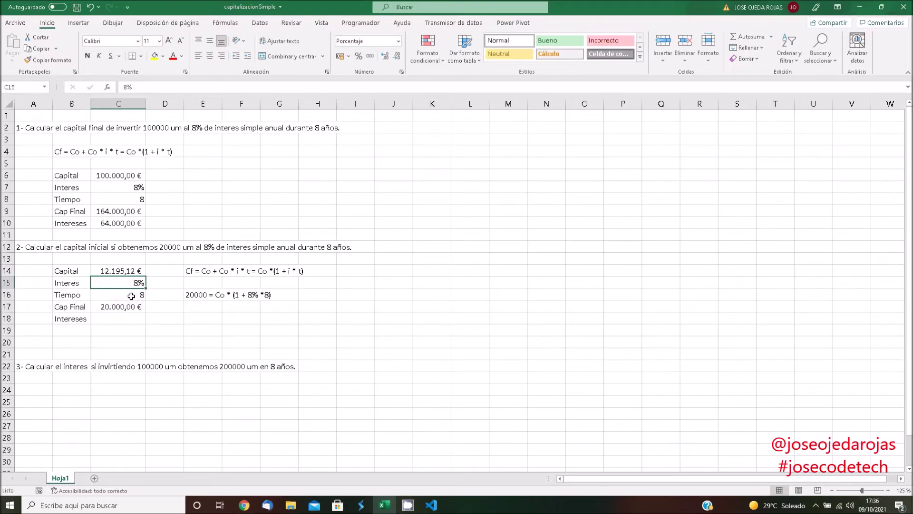
click(122, 272)
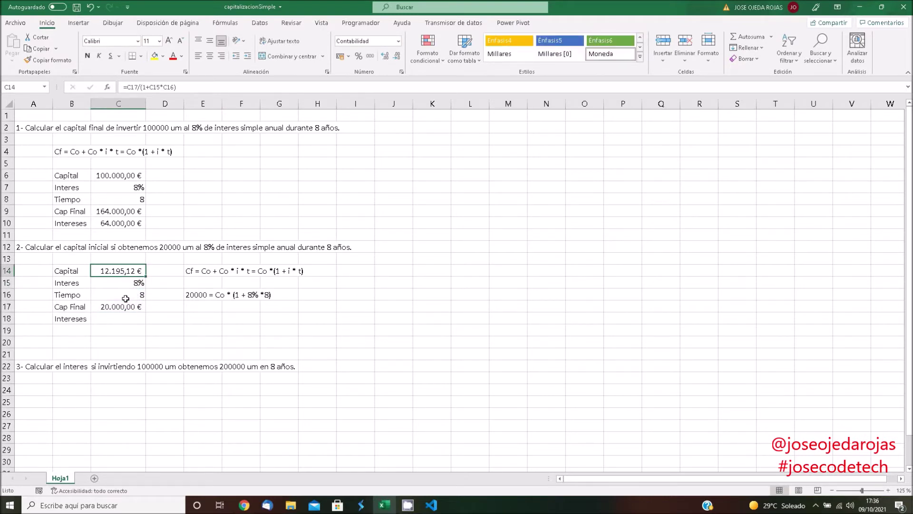
Begin an interest formula in C18, then erase the mistaken entry.
click(118, 322)
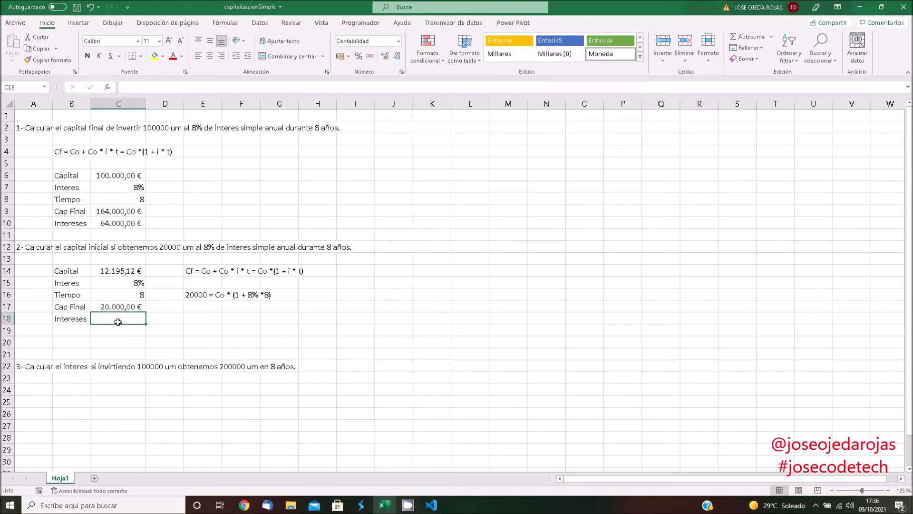
text(=)
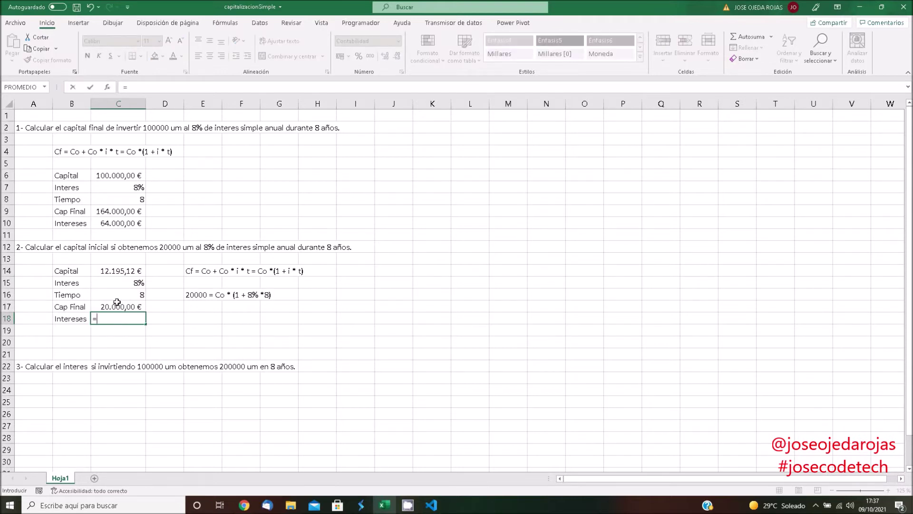
click(117, 306)
key(Page_Down)
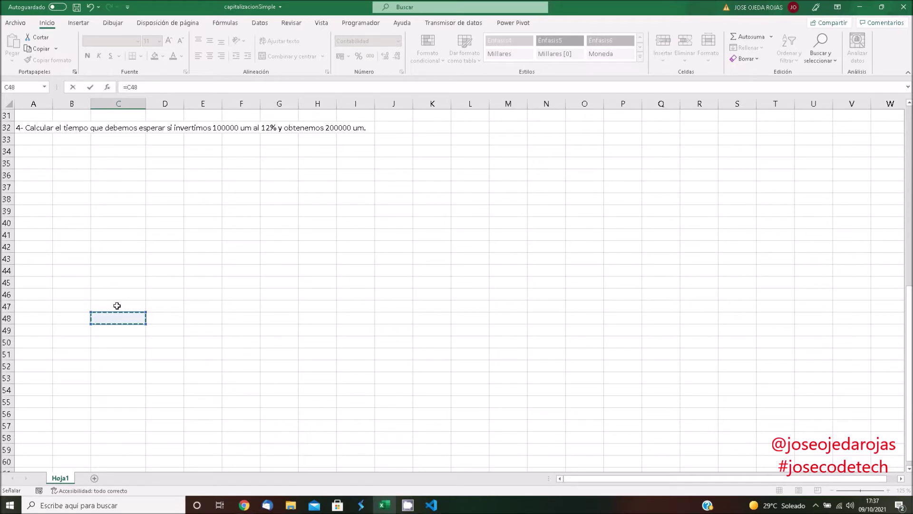
key(ctrl+Home)
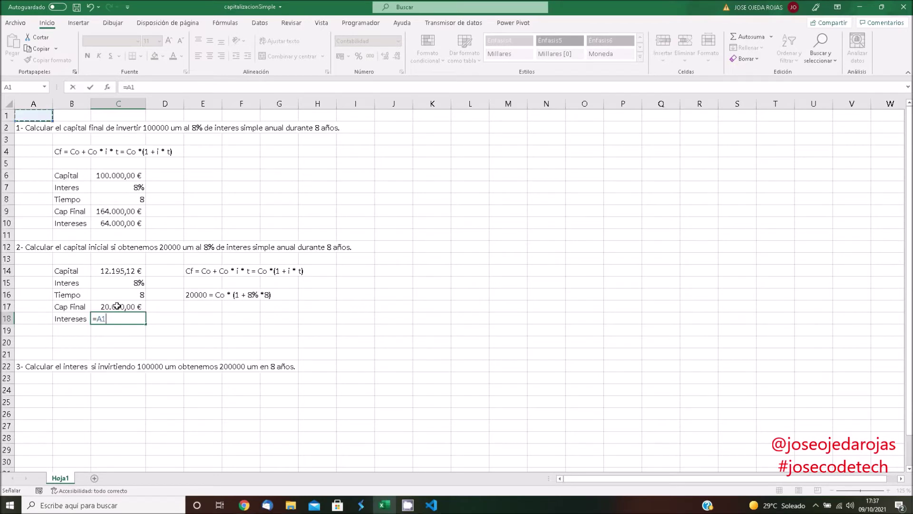
text(-)
click(123, 306)
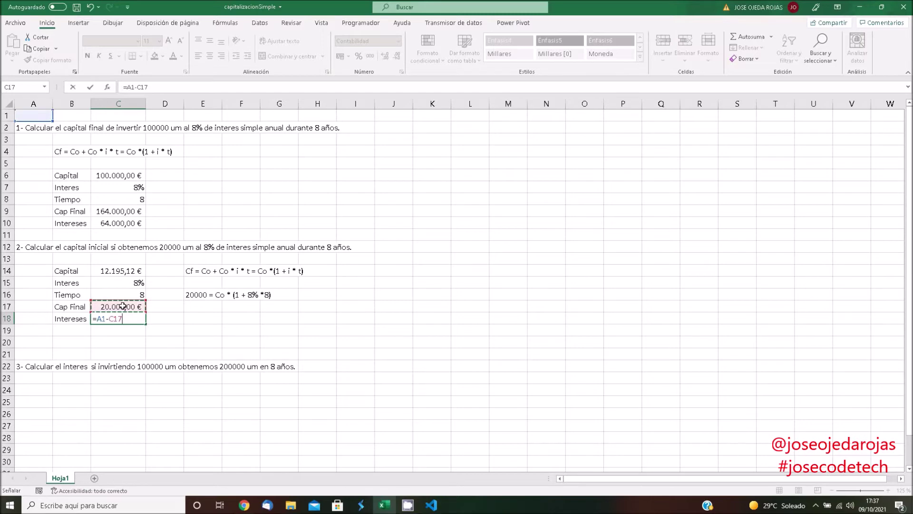
key(BackSpace)
key(BackSpace)
key(BackSpace)
key(BackSpace)
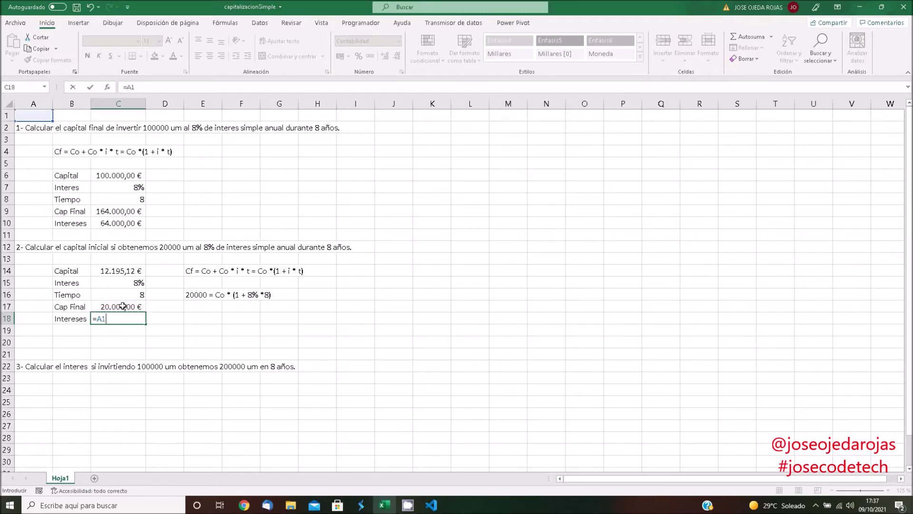
key(BackSpace)
key(BackSpace)
key(BackSpace)
Enter =C17-C14 in C18, giving exercise 2's interest of 7.804,88 €.
text(=)
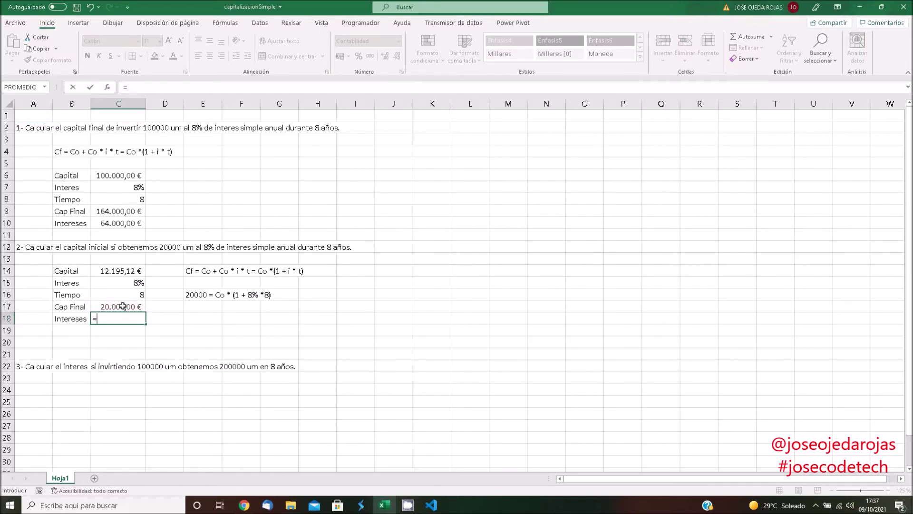
click(123, 305)
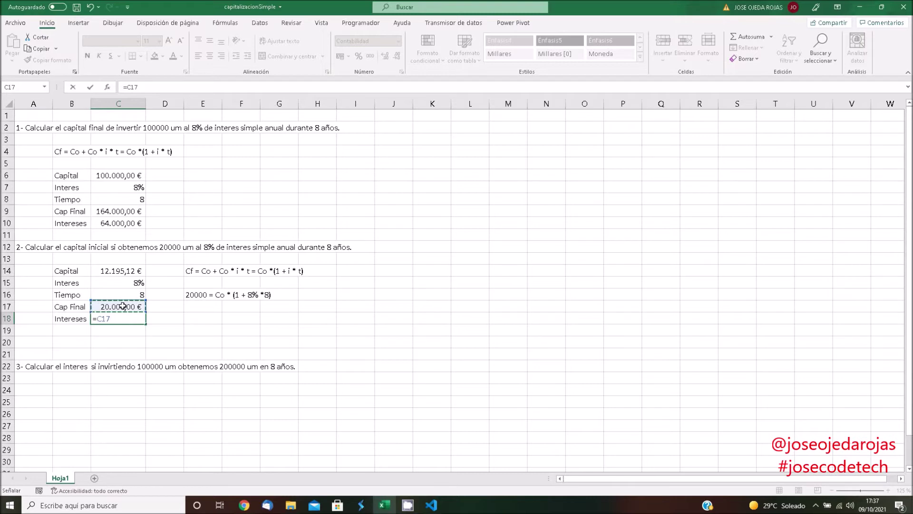
text(-)
click(123, 271)
key(Return)
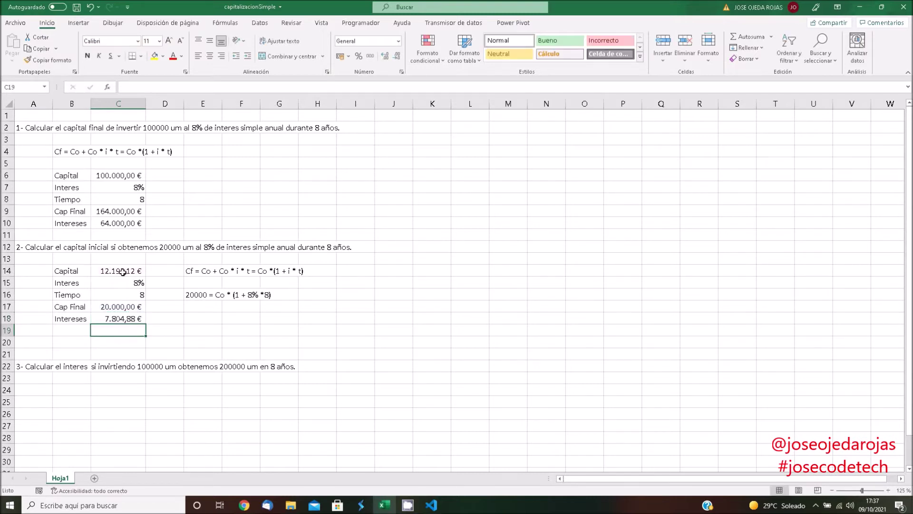
click(210, 330)
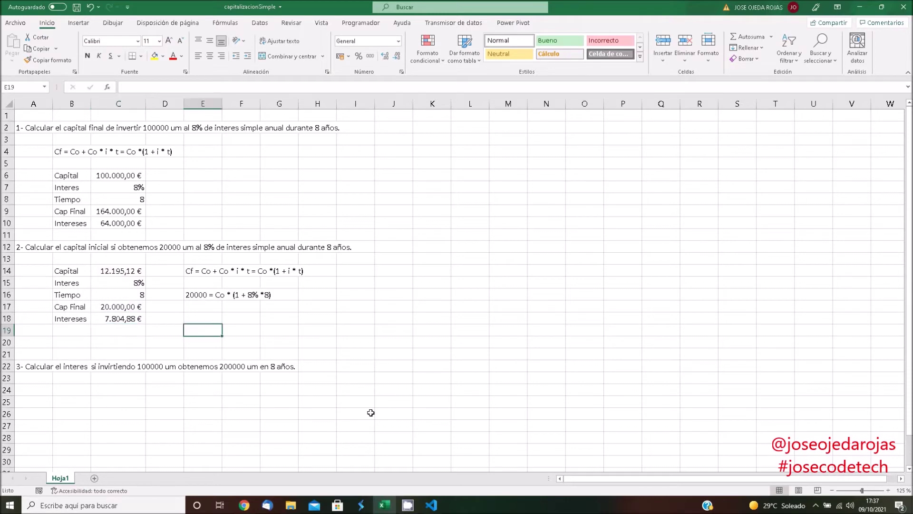
Change the script's capital argument on line 35 from 100000 to 12195.12 and save.
click(431, 505)
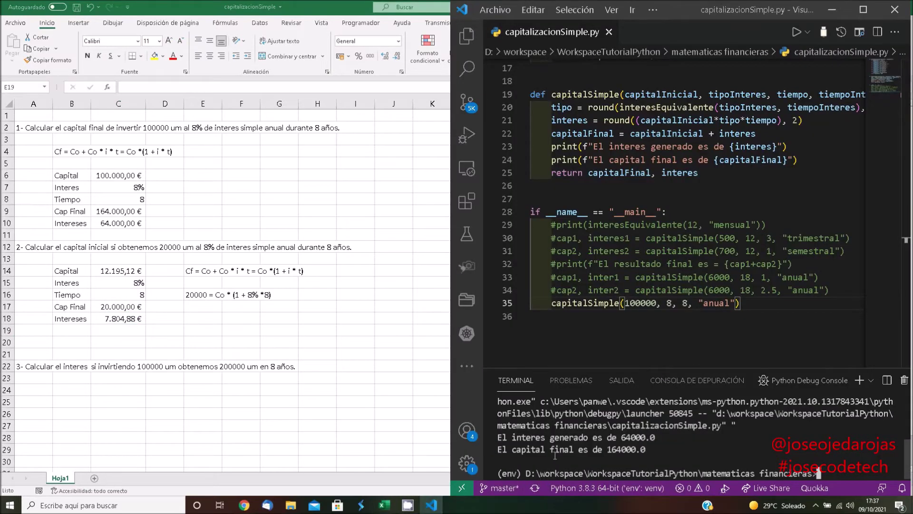
drag(658, 303, 625, 303)
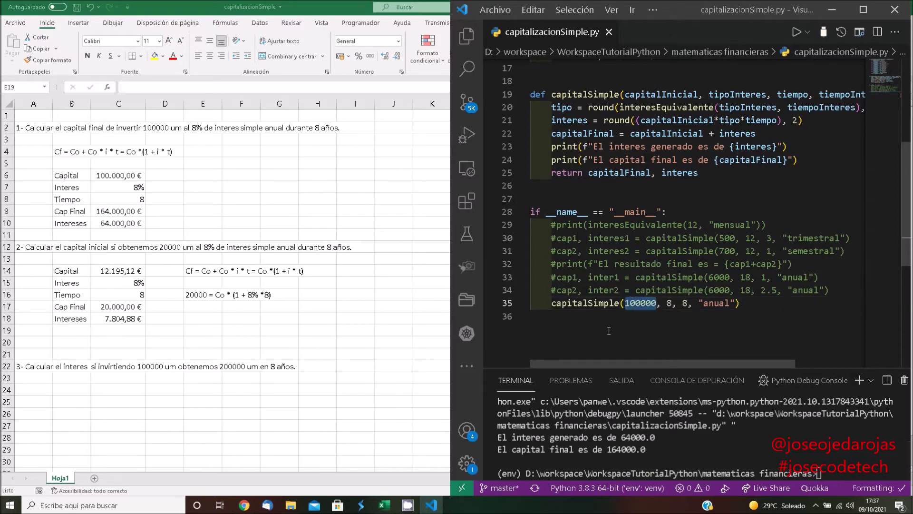
text(12195.12)
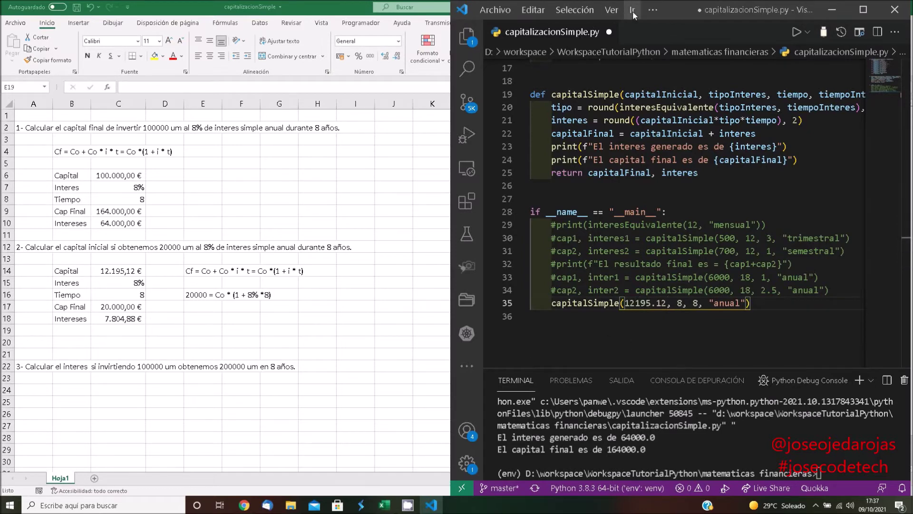
key(ctrl+s)
Run the script without debugging, confirming 7804.88 interest and 20000.0 final capital.
click(652, 9)
click(669, 38)
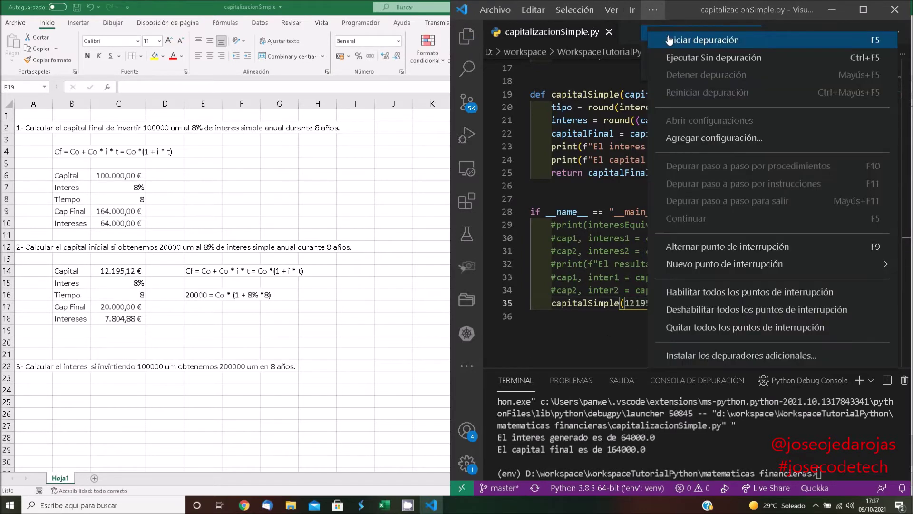
click(675, 57)
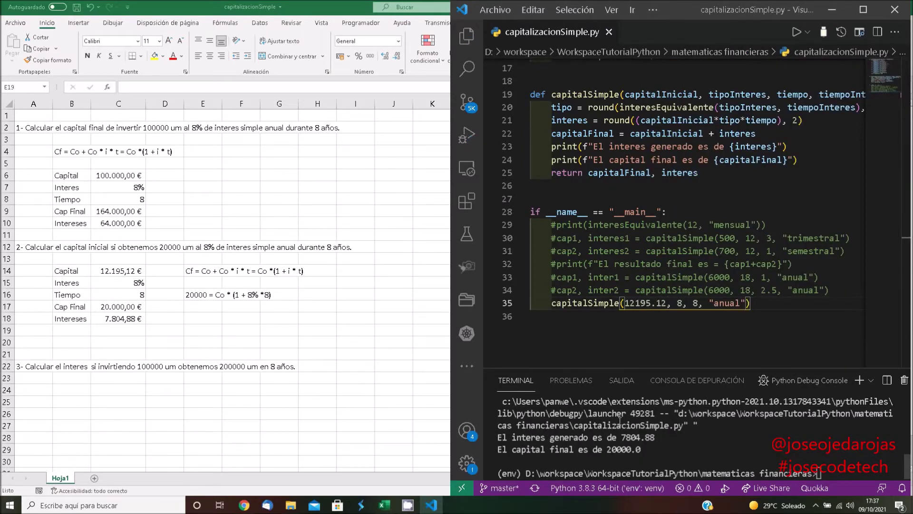
mouse_move(602, 441)
mouse_down()
mouse_move(646, 459)
mouse_move(136, 306)
mouse_up()
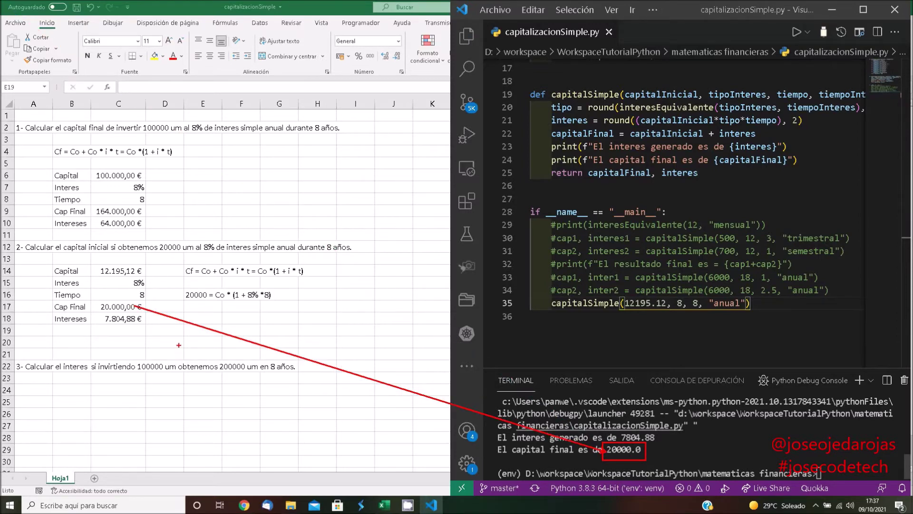
key(Escape)
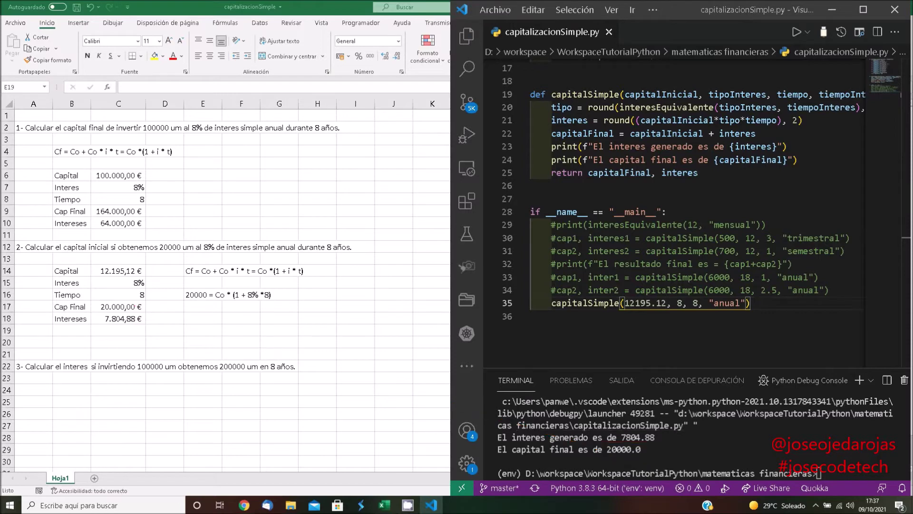
click(204, 336)
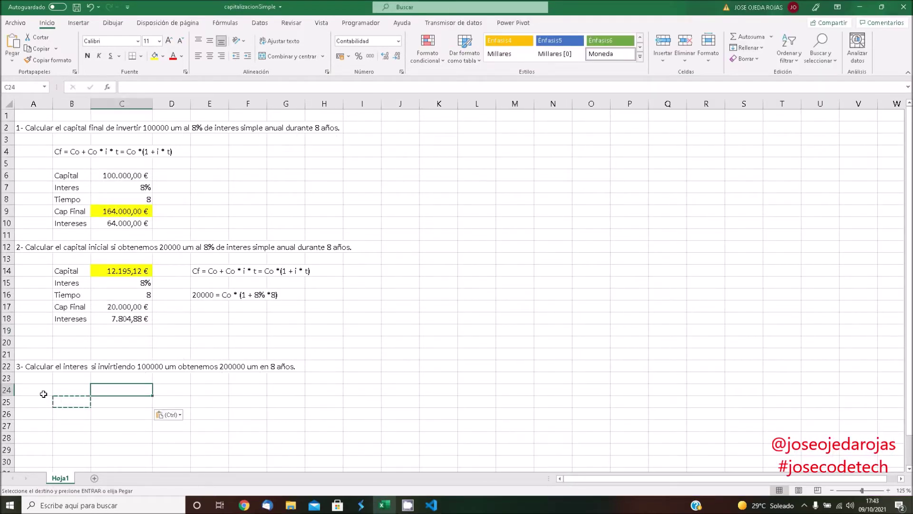
Copy exercise 2's table B14:C18 into B24 under exercise 3.
click(114, 271)
click(114, 212)
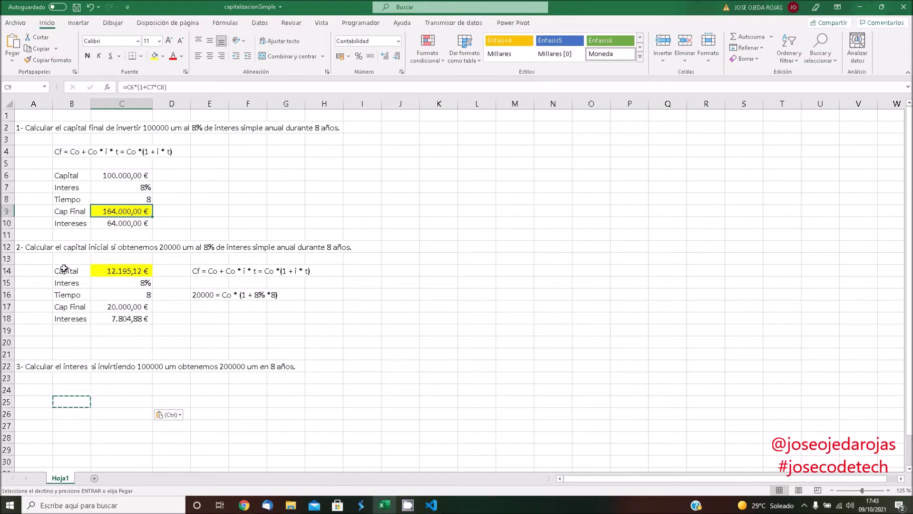
drag(64, 268, 120, 319)
key(ctrl+c)
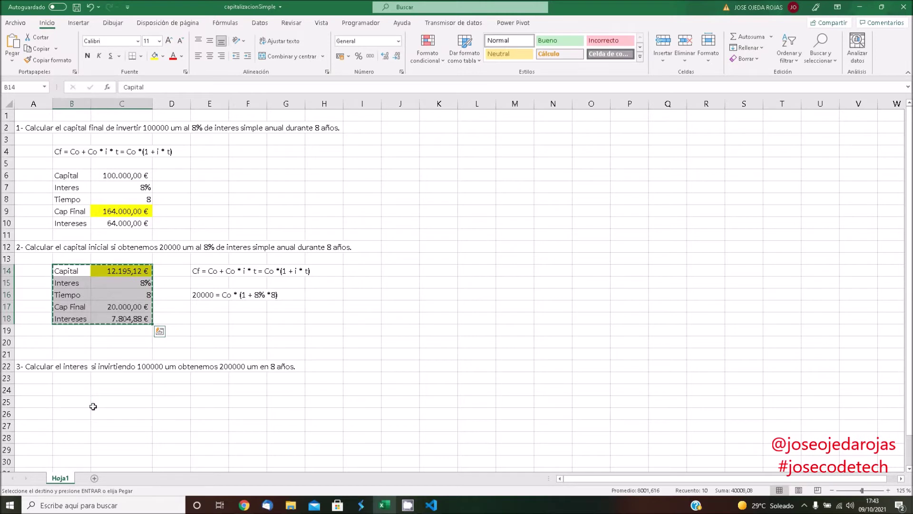
click(73, 391)
key(ctrl+v)
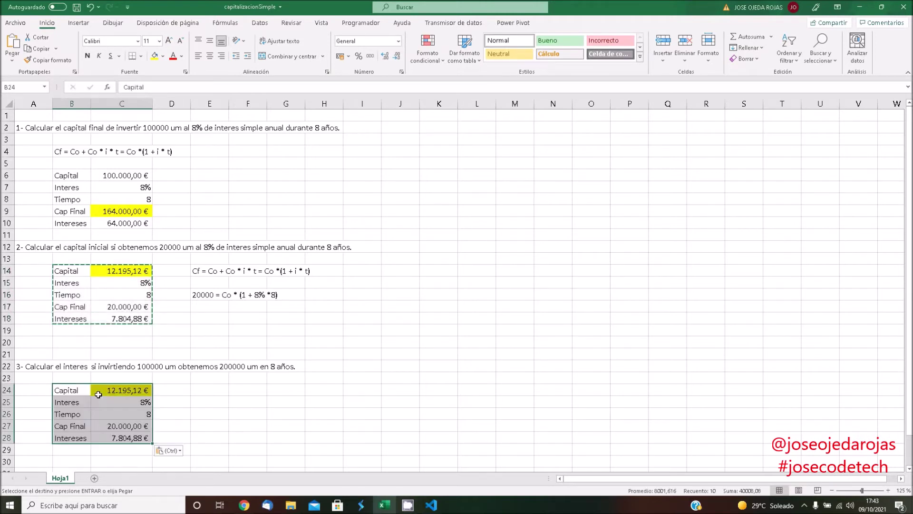
Copy the simple-interest formula text from E14 into E24.
click(197, 271)
key(ctrl+c)
click(211, 392)
key(ctrl+v)
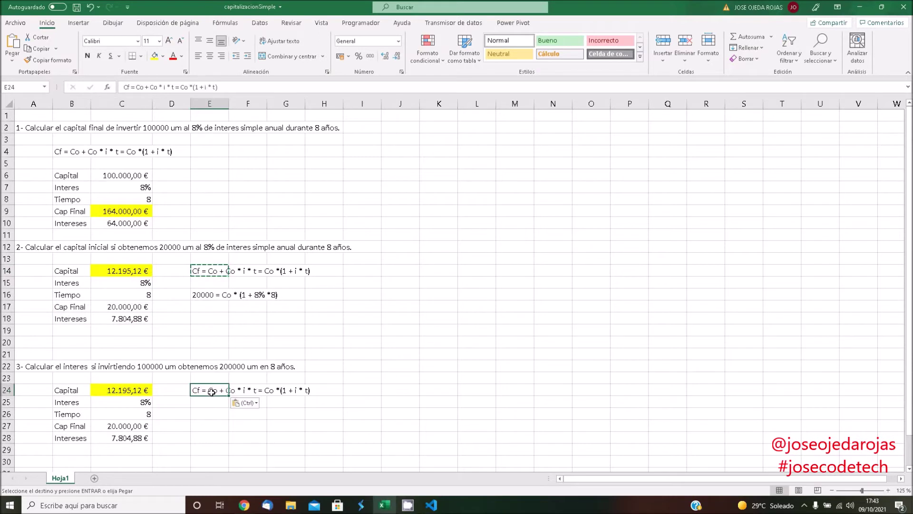
click(124, 391)
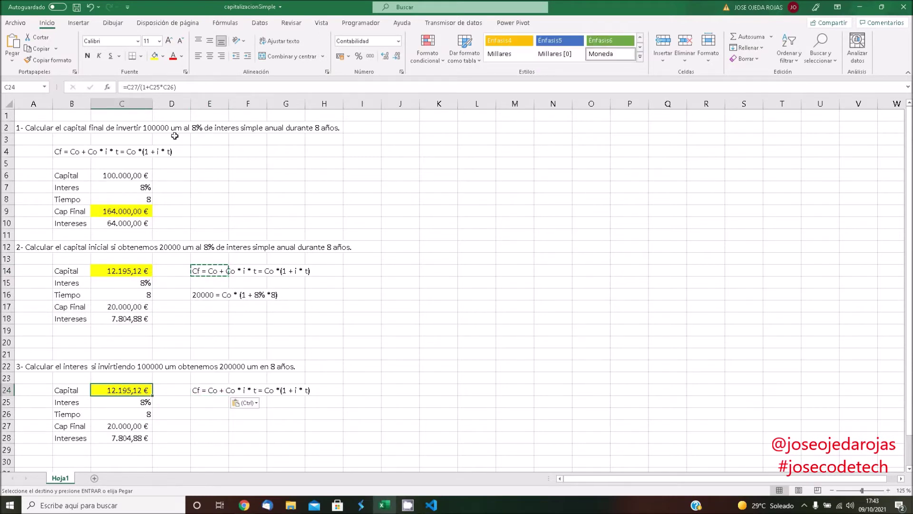
click(163, 56)
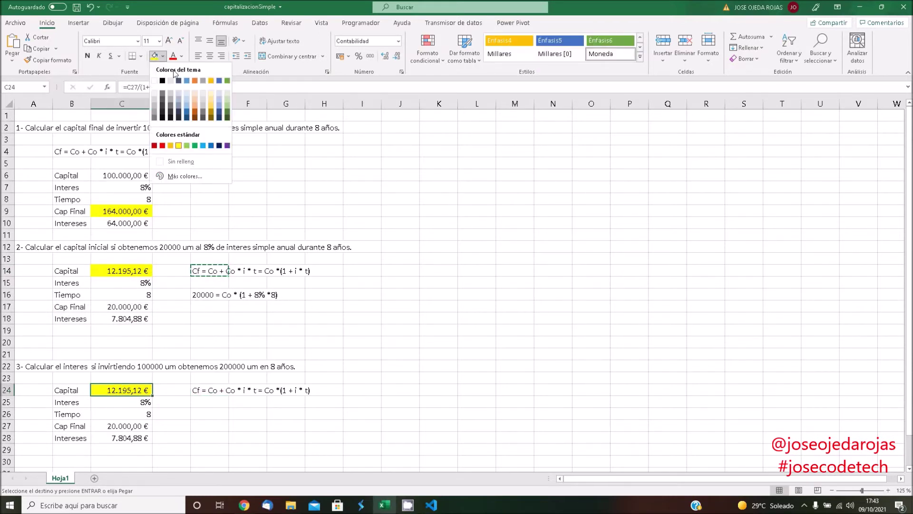
Remove the yellow fill from C24 and highlight the rate cell C25 yellow as the unknown.
click(181, 161)
click(132, 402)
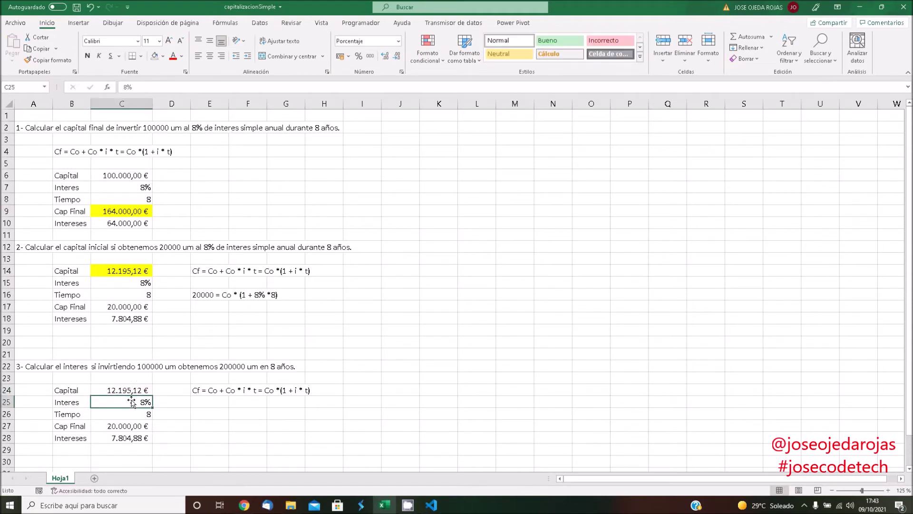
click(163, 57)
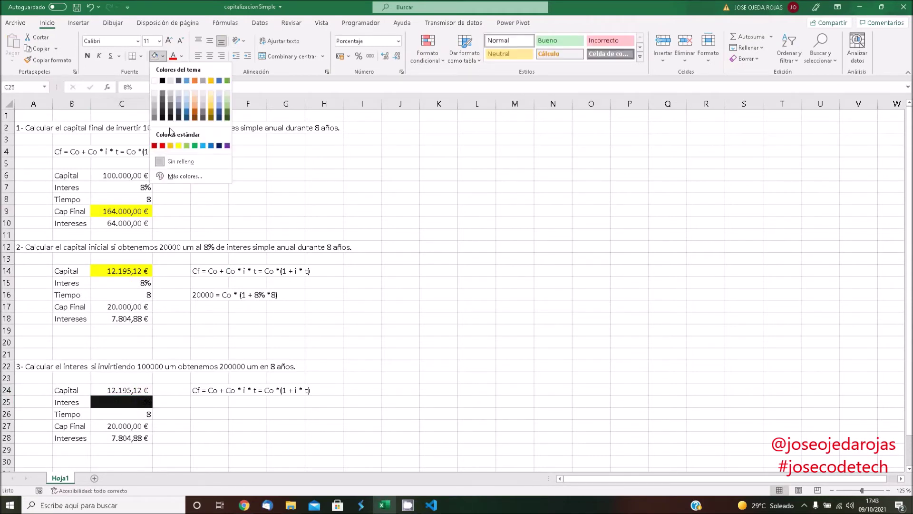
click(178, 145)
Set capital to 100000, clear the 8% rate, and enter 200000 as final capital.
click(129, 390)
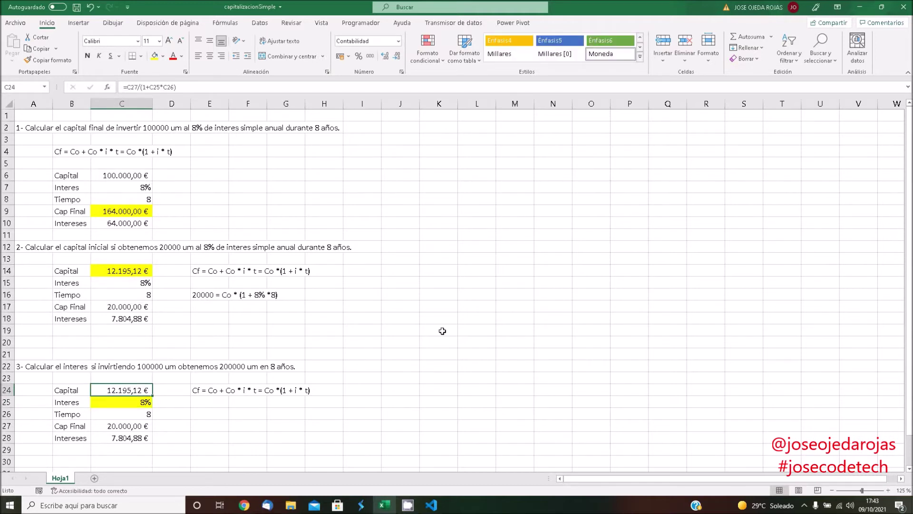
text(100000)
key(Return)
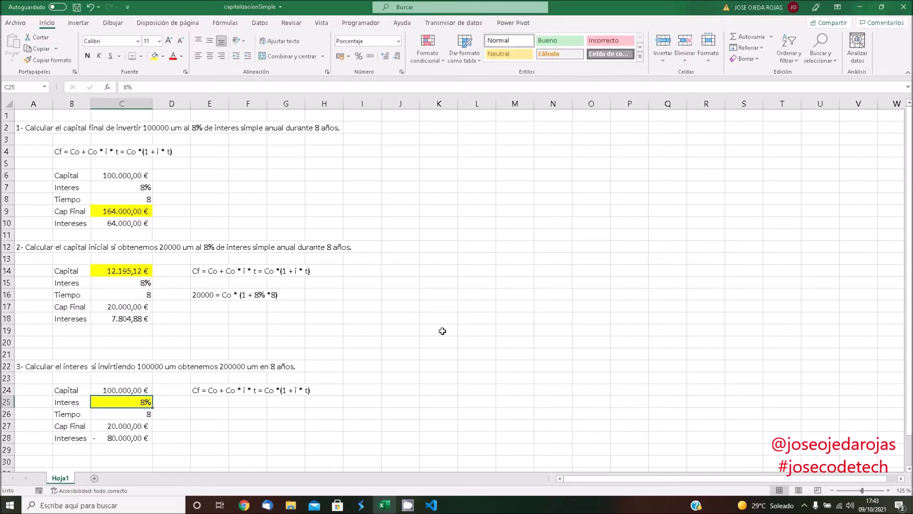
key(Delete)
key(Return)
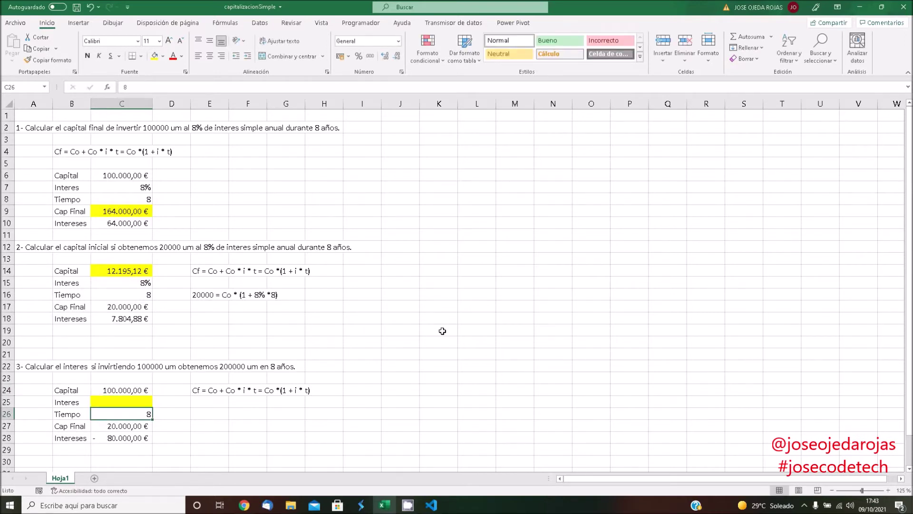
key(Return)
text(2000000)
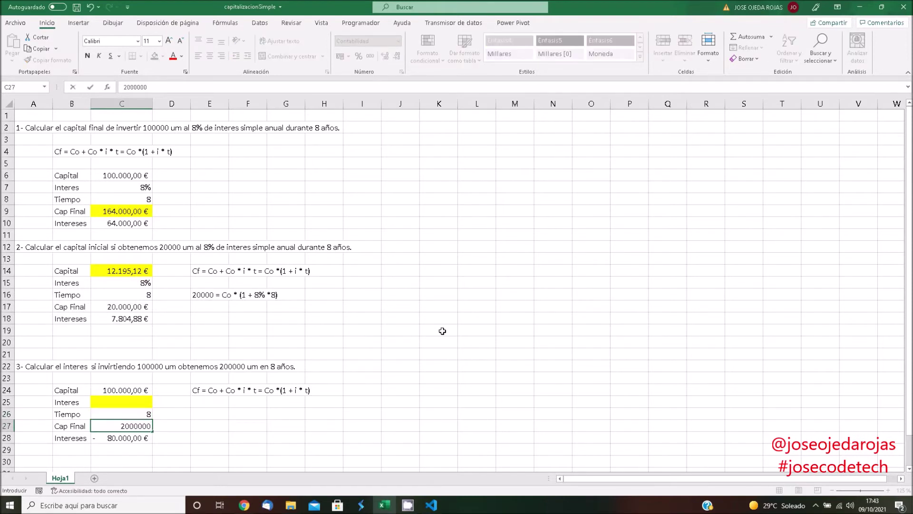
key(Return)
key(Up)
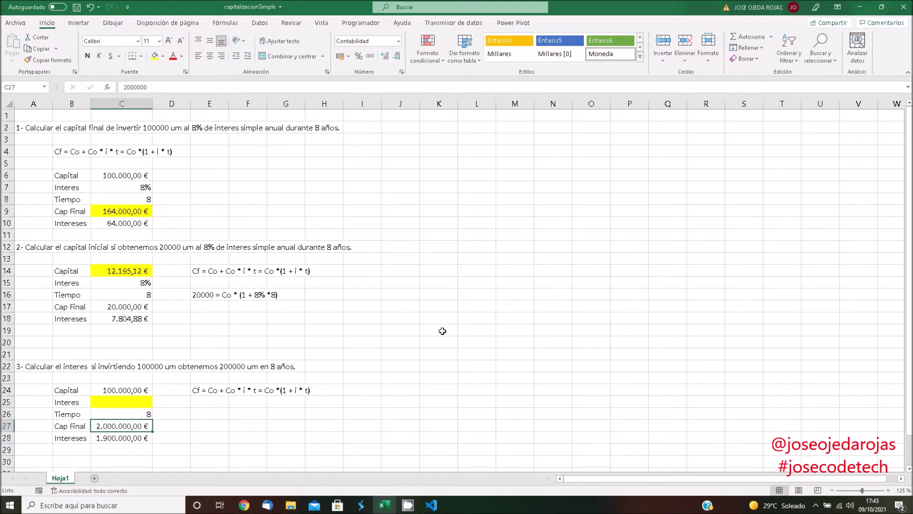
text(200.000)
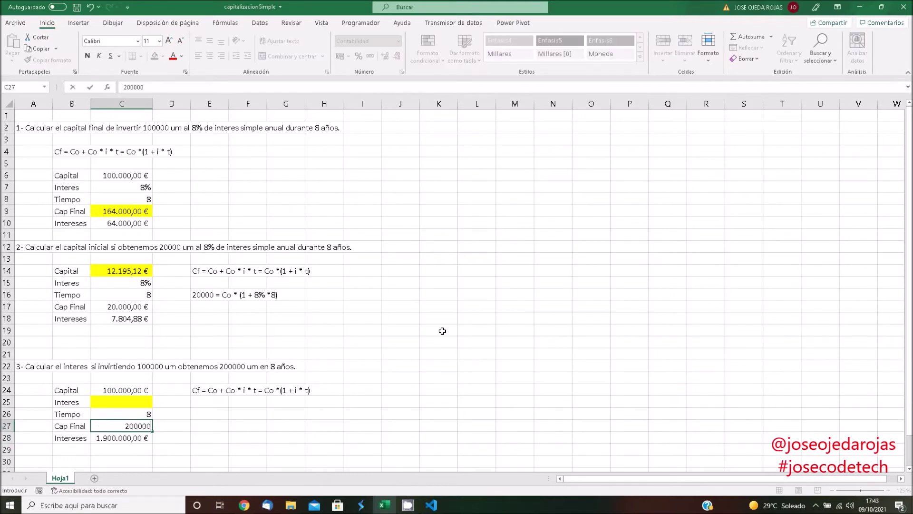
key(Return)
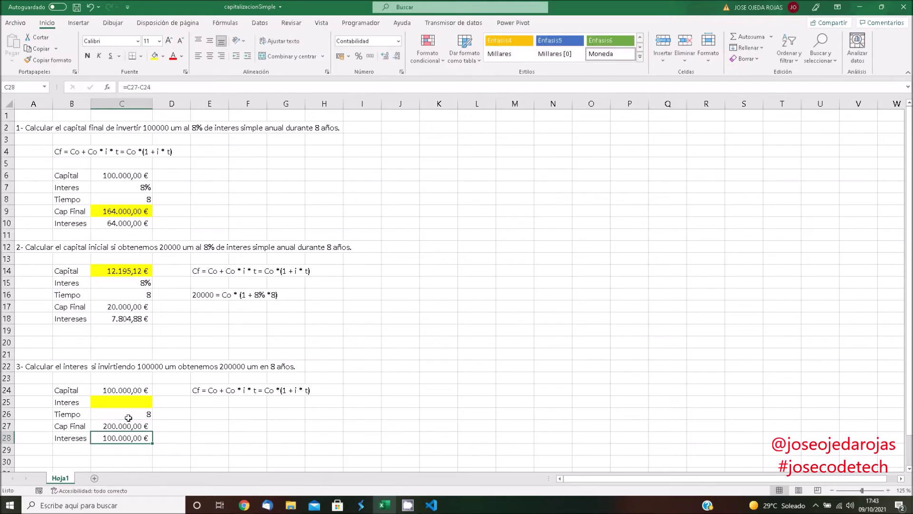
click(98, 426)
click(96, 394)
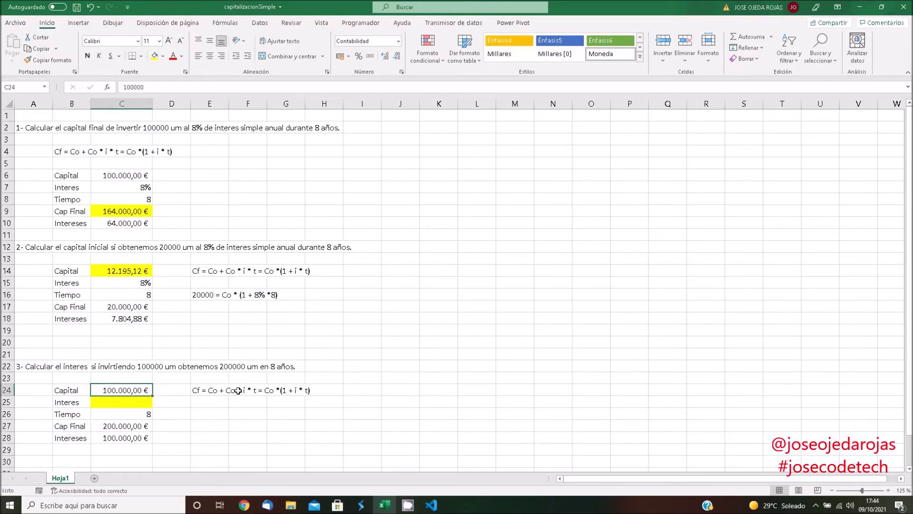
mouse_move(238, 383)
mouse_down()
mouse_move(248, 396)
mouse_move(301, 396)
mouse_up()
click(250, 420)
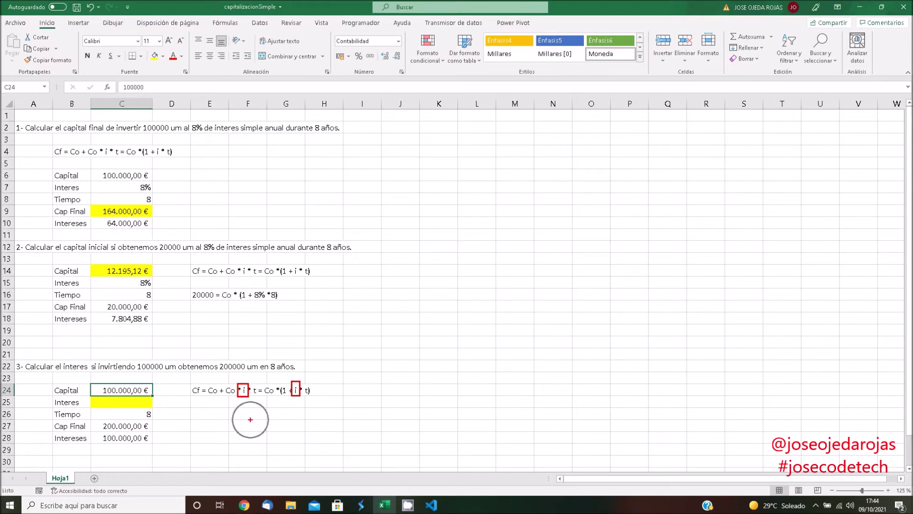
key(Escape)
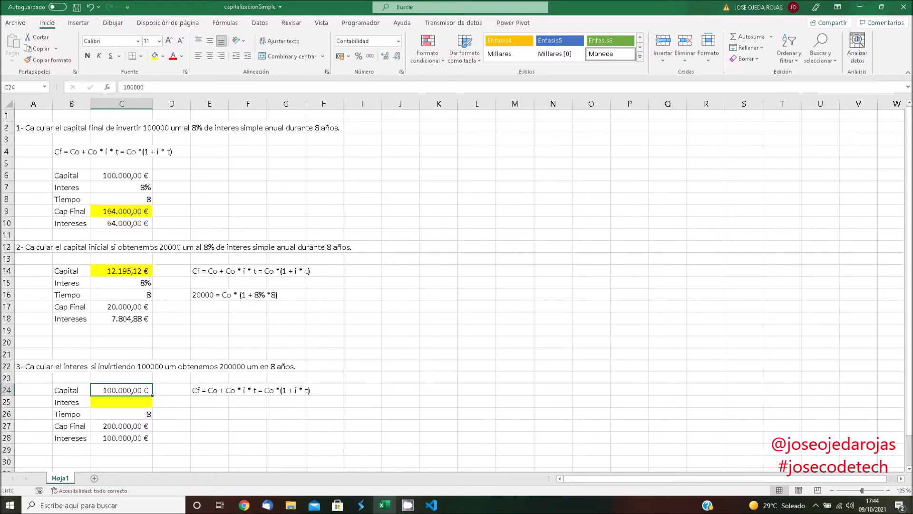
click(206, 414)
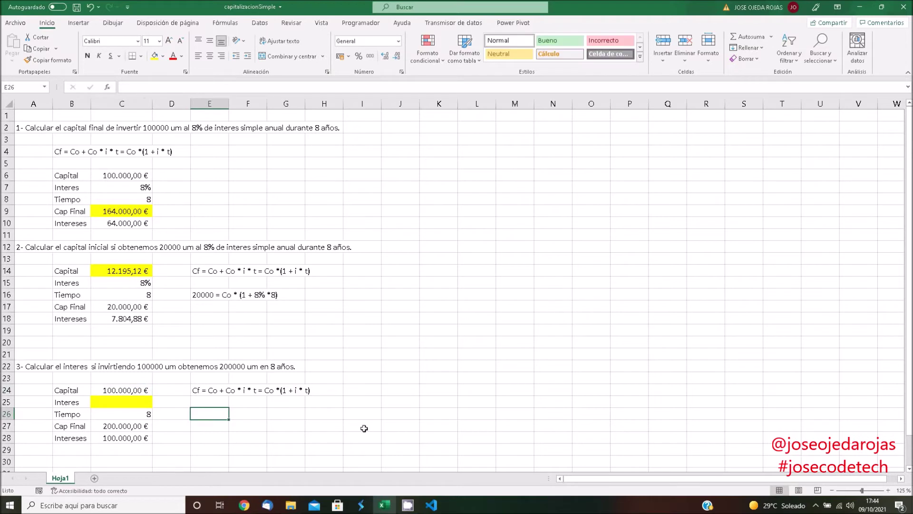
text(200000 )
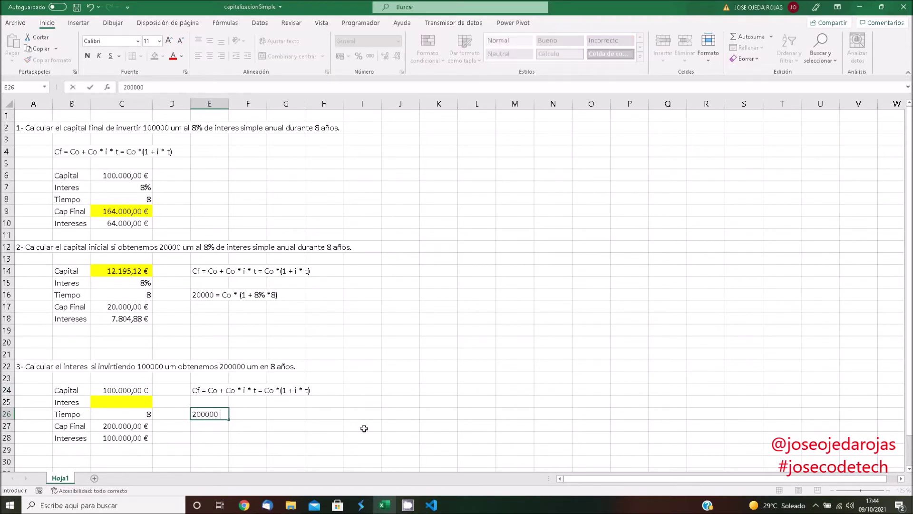
text(= )
text(100000)
text( *(1)
text(+)
text(8*i)
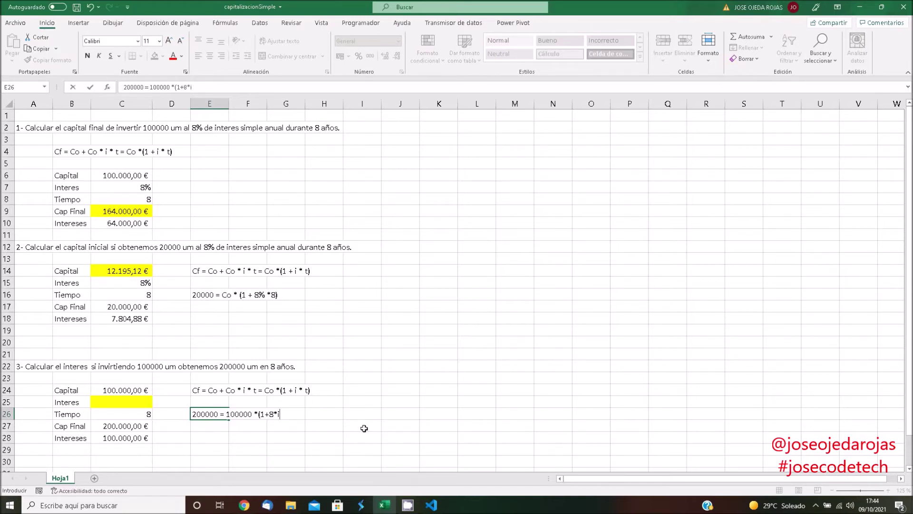
text())
Confirm the equation 200000 = 100000 *(1+8*i) in E26.
key(Return)
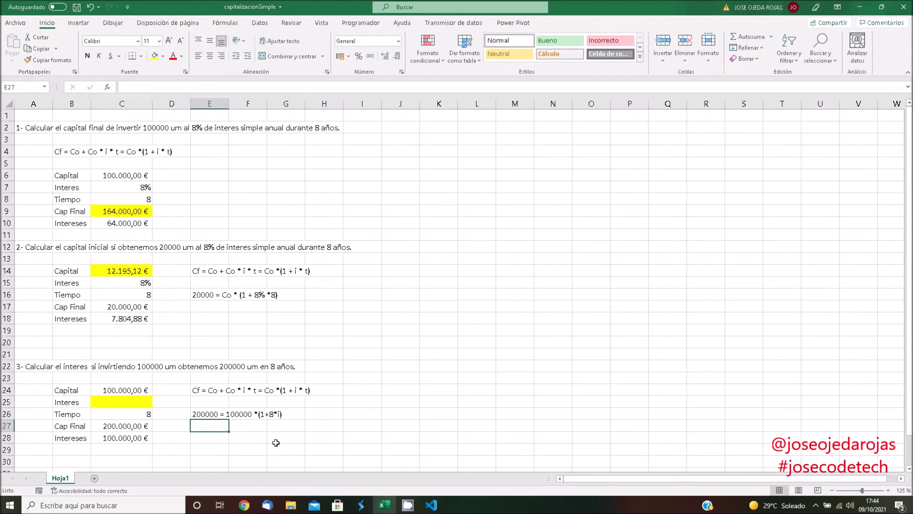
click(122, 401)
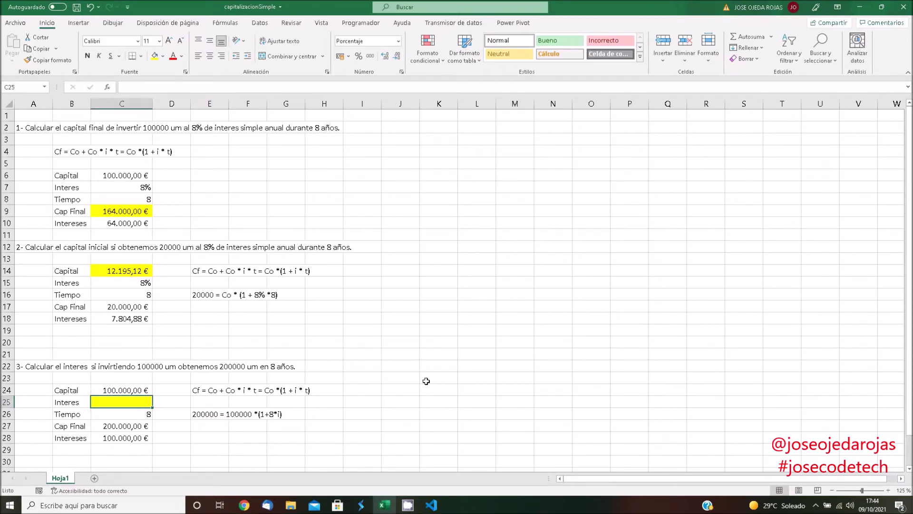
Enter =((C27/C24)-1)/C26 in C25 to compute the unknown interest rate.
text(=)
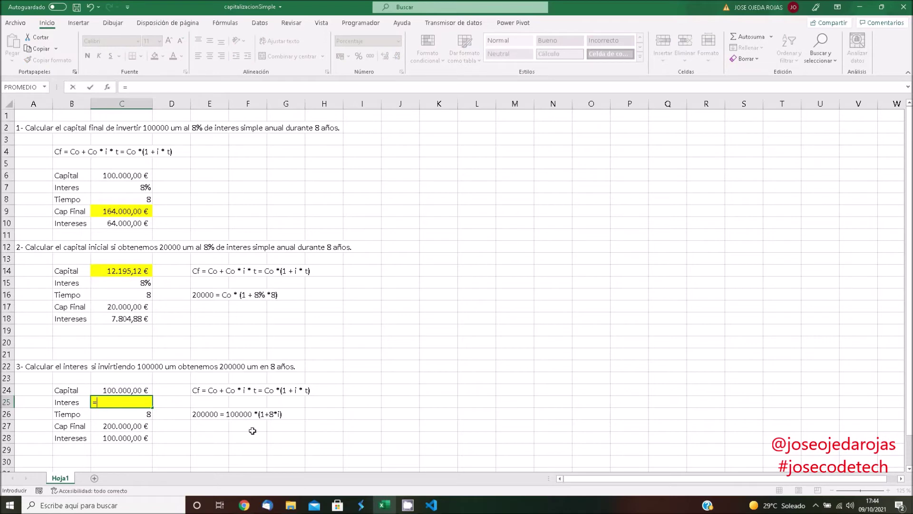
text(()
click(115, 425)
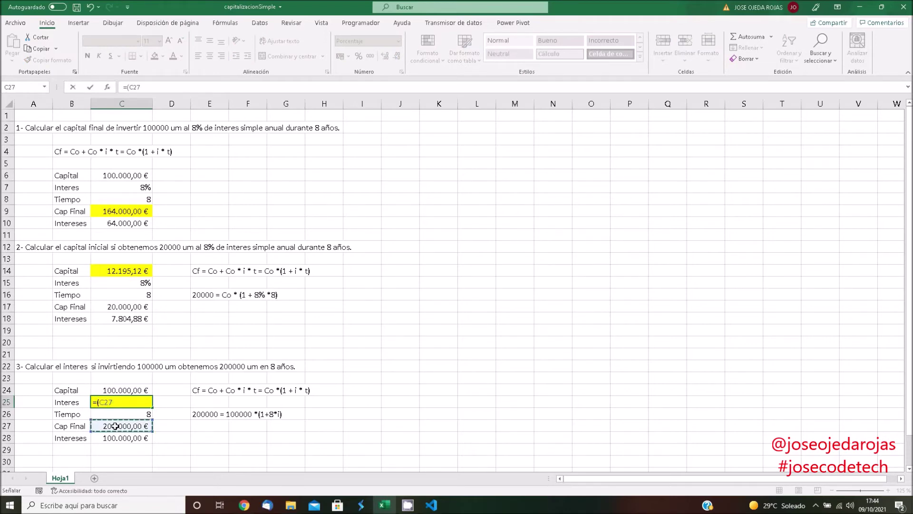
text(/)
click(117, 391)
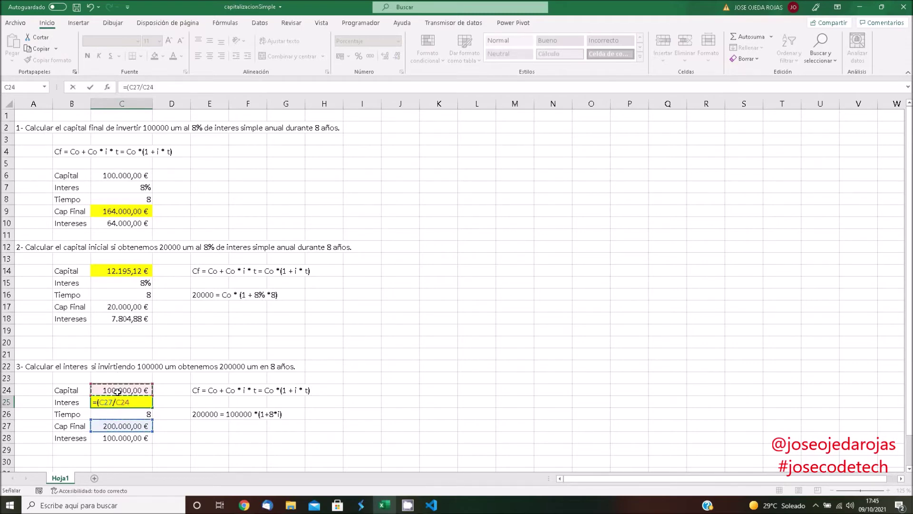
text())
text(-1)
click(131, 90)
text(()
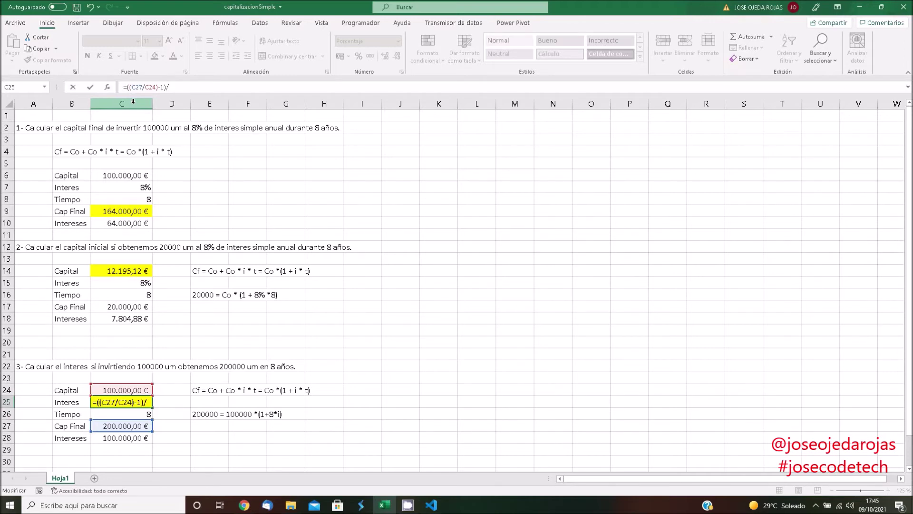
click(137, 414)
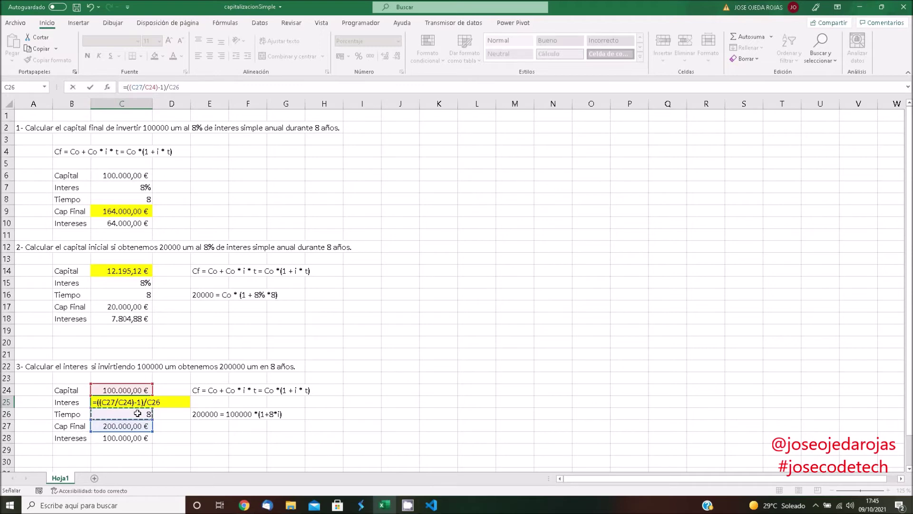
key(Return)
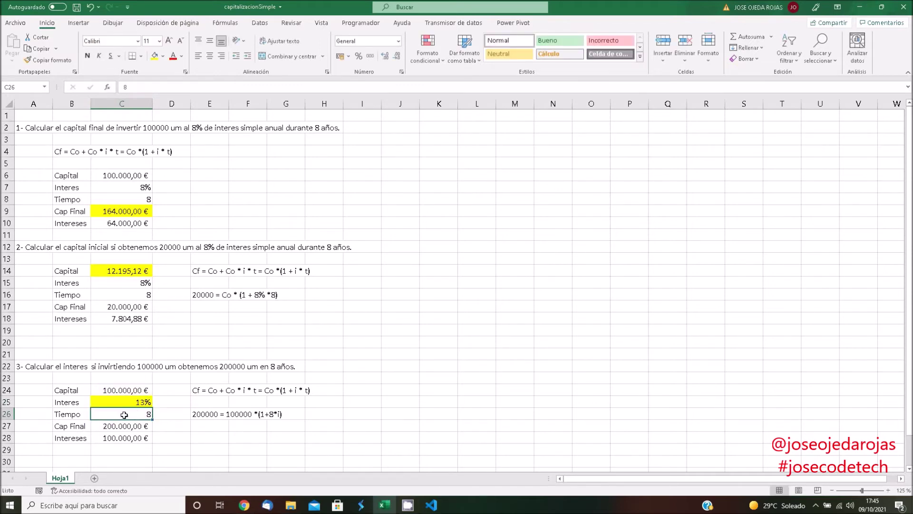
Show C25's rate with two decimals, displaying 12,50%.
click(126, 402)
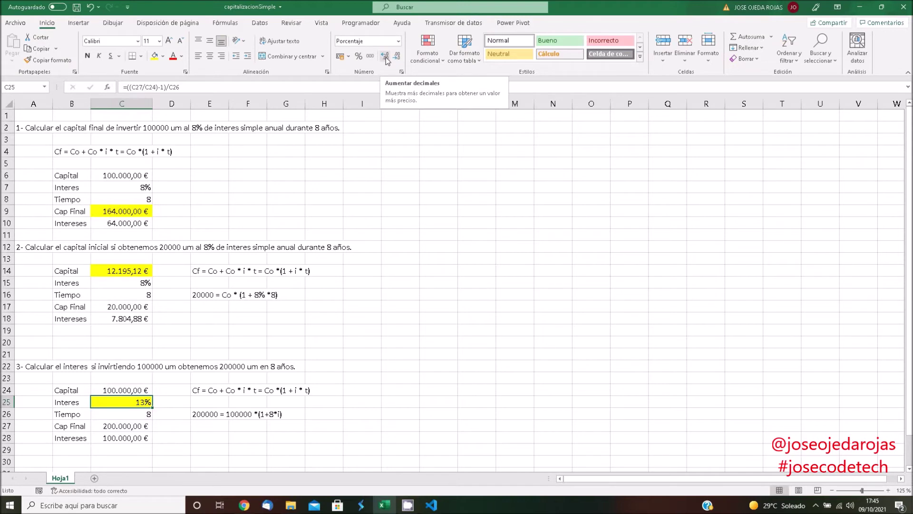
click(385, 57)
click(385, 57)
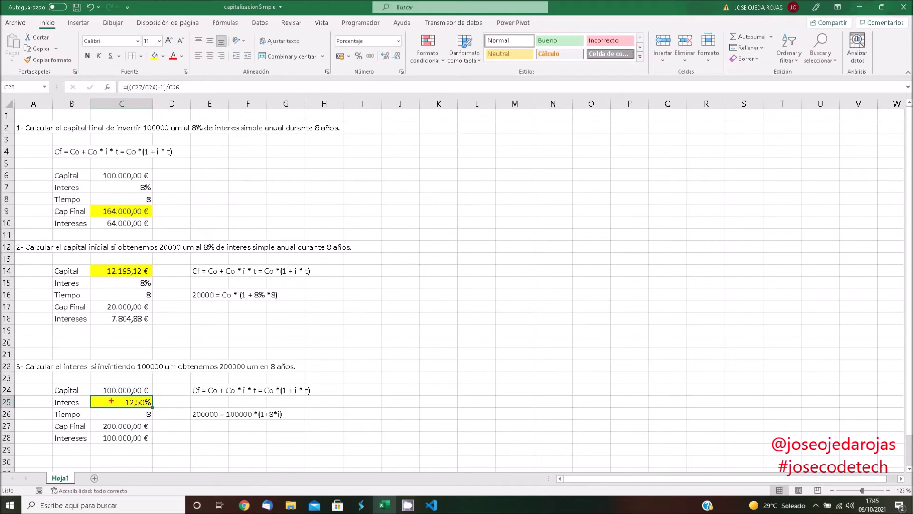
mouse_move(112, 394)
mouse_down()
mouse_move(153, 410)
mouse_move(147, 402)
mouse_up()
click(431, 505)
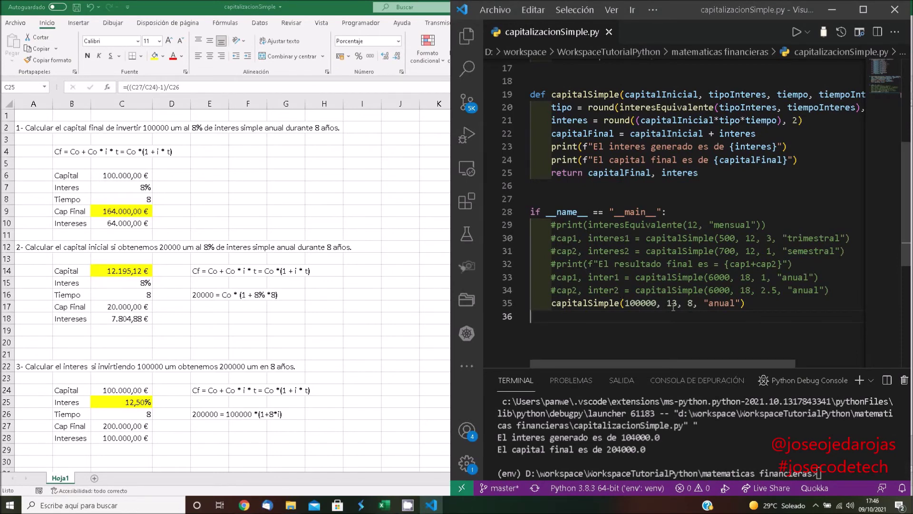
Change the rate argument on line 35 from 13 to 12.5 and save the script.
click(672, 304)
key(Delete)
text(2.5)
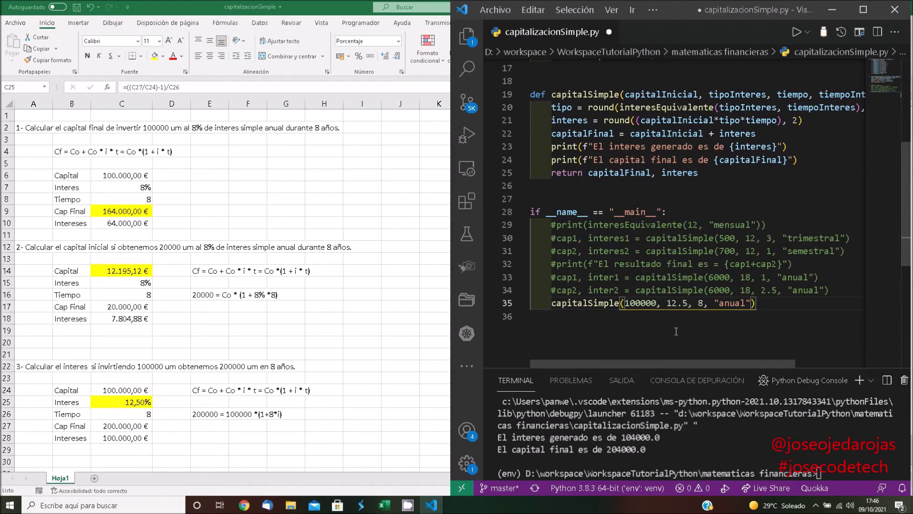
key(ctrl+s)
Run the script, getting 96000.0 interest and 196000.0 final capital, and compare with Excel.
click(653, 10)
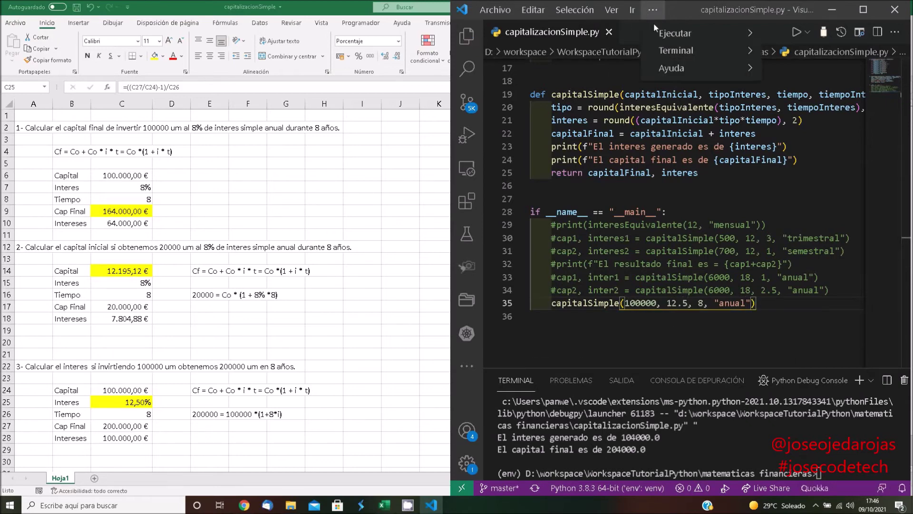
click(698, 58)
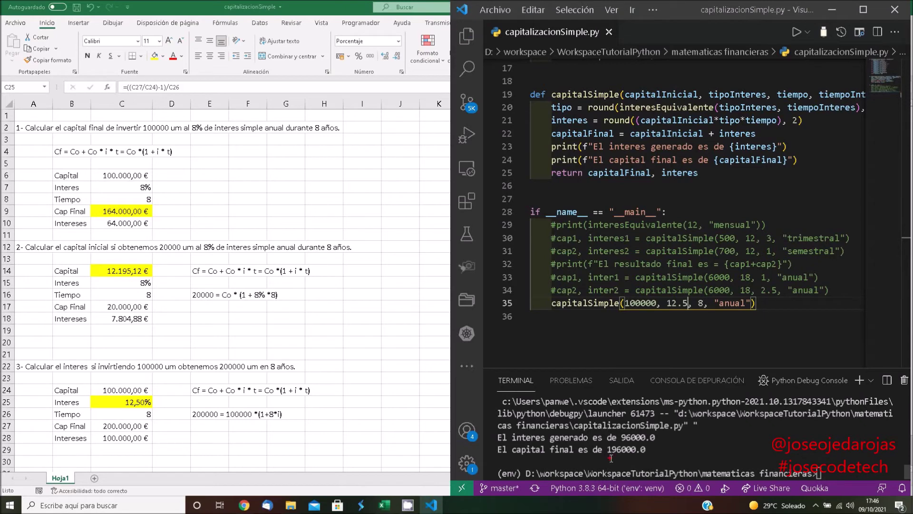
drag(604, 443, 653, 461)
drag(616, 431, 660, 445)
key(alt+Tab)
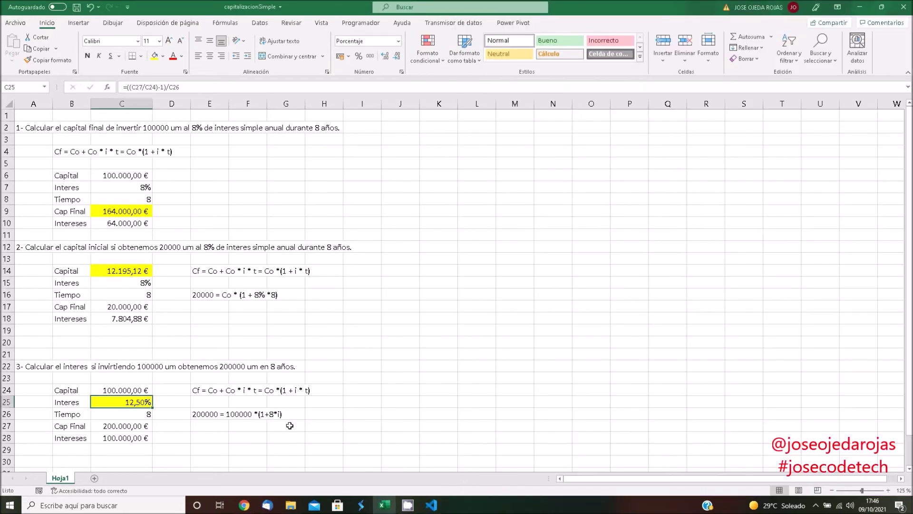
click(286, 421)
click(125, 403)
click(432, 505)
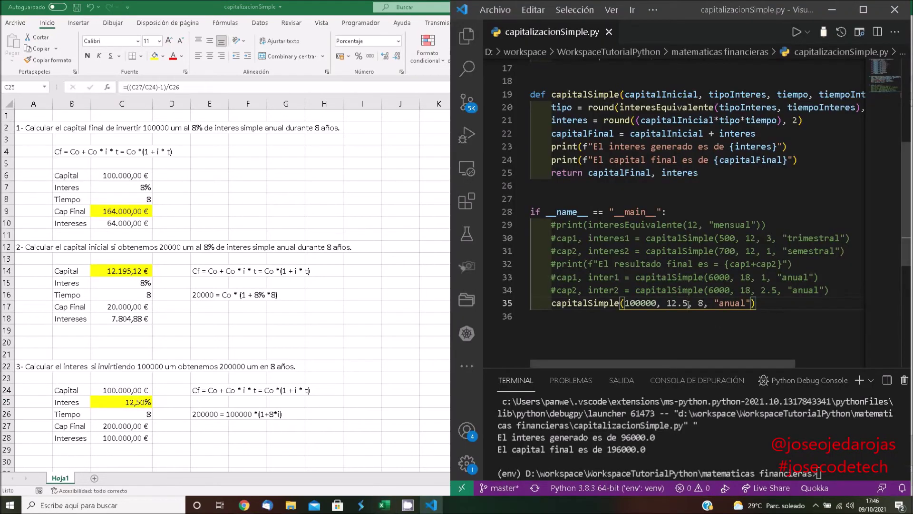
Remove the round() call from the equivalent-rate calculation on line 20.
scroll(683, 303, up, 5)
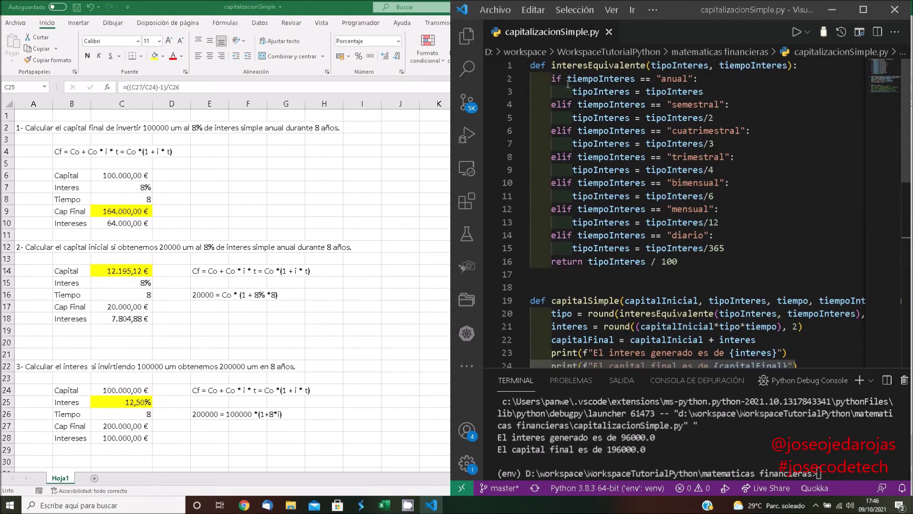
mouse_move(599, 235)
scroll(625, 241, down, 5)
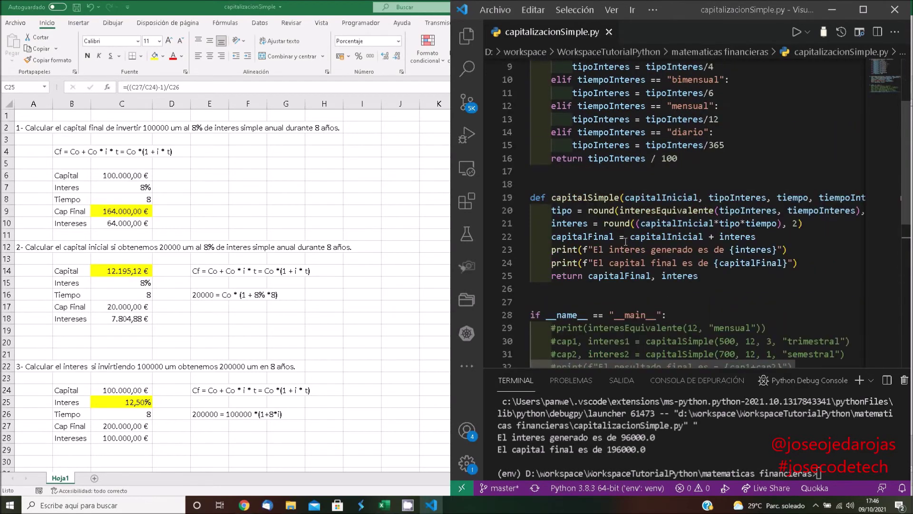
scroll(625, 241, up, 1)
scroll(626, 242, up, 1)
scroll(625, 241, up, 1)
scroll(625, 242, up, 1)
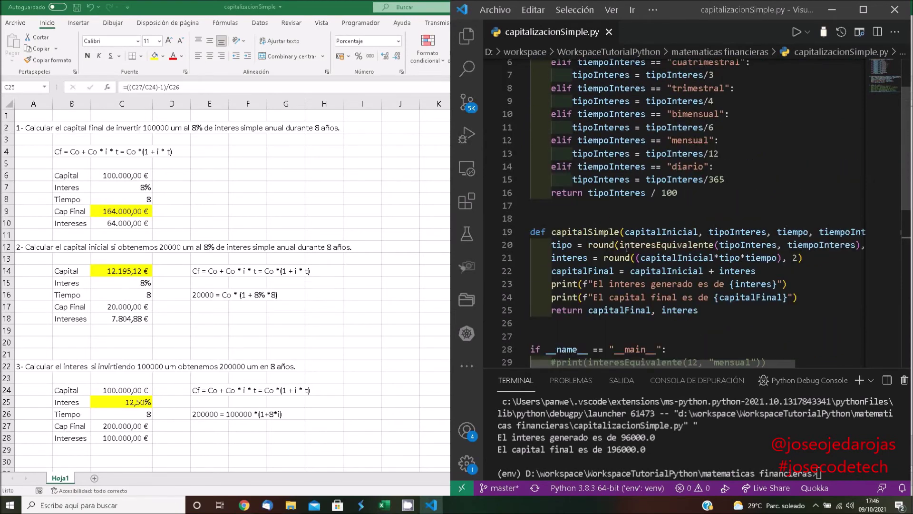
click(617, 246)
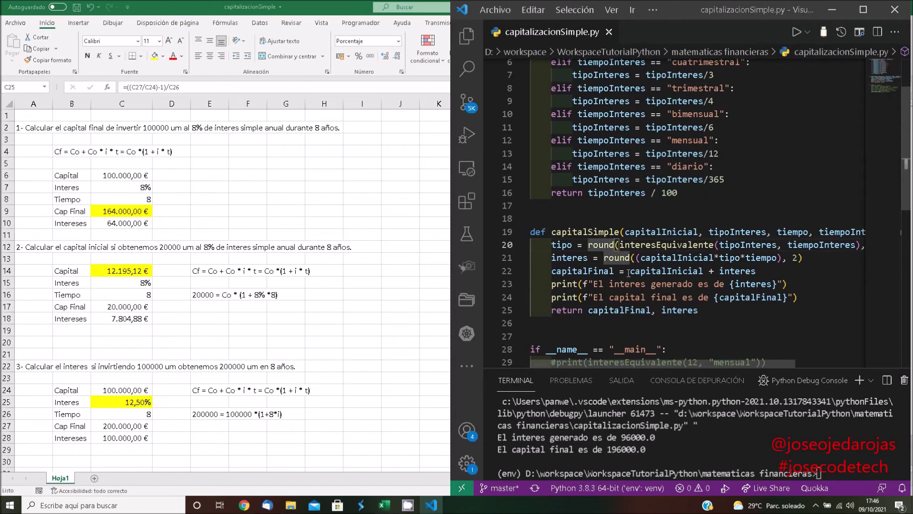
key(BackSpace)
key(BackSpace)
key(BackSpace)
key(BackSpace)
key(BackSpace)
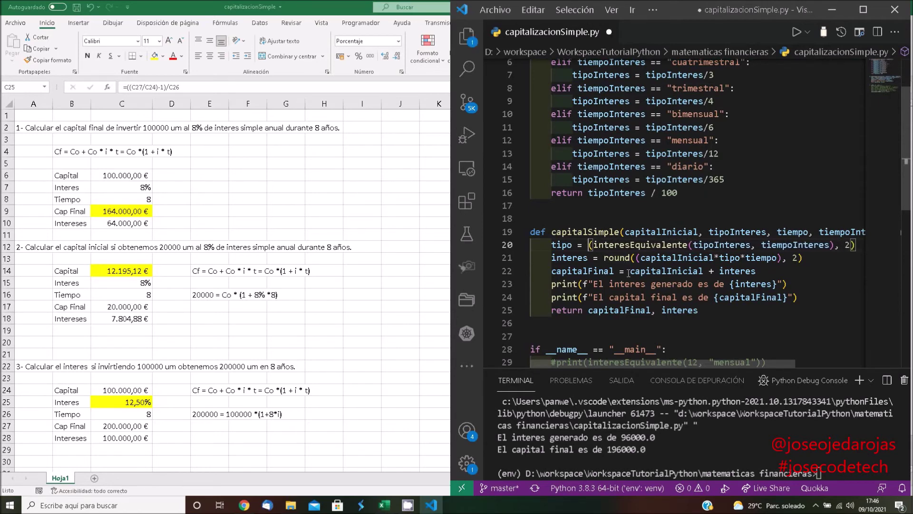
click(849, 246)
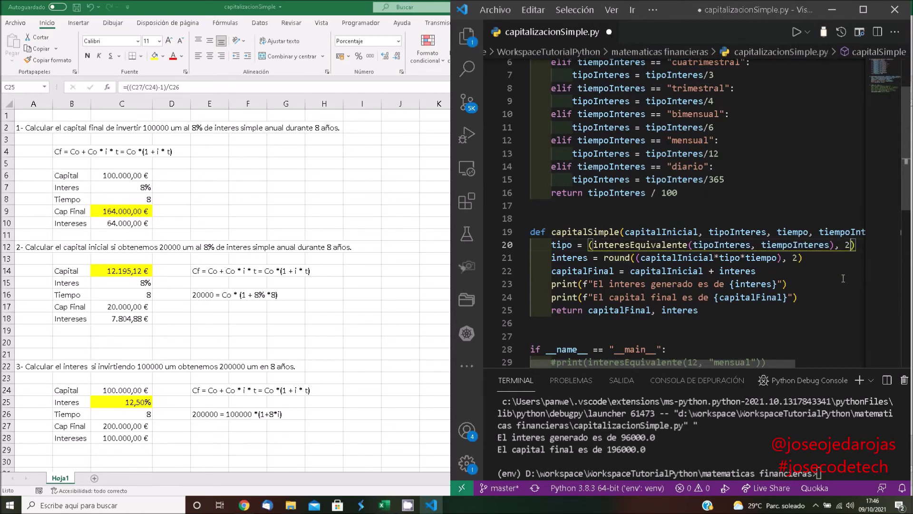
key(BackSpace)
key(BackSpace)
key(BackSpace)
Rerun the script without debugging, printing 100000.0 interest and 200000.0 final capital.
click(844, 279)
scroll(714, 190, down, 4)
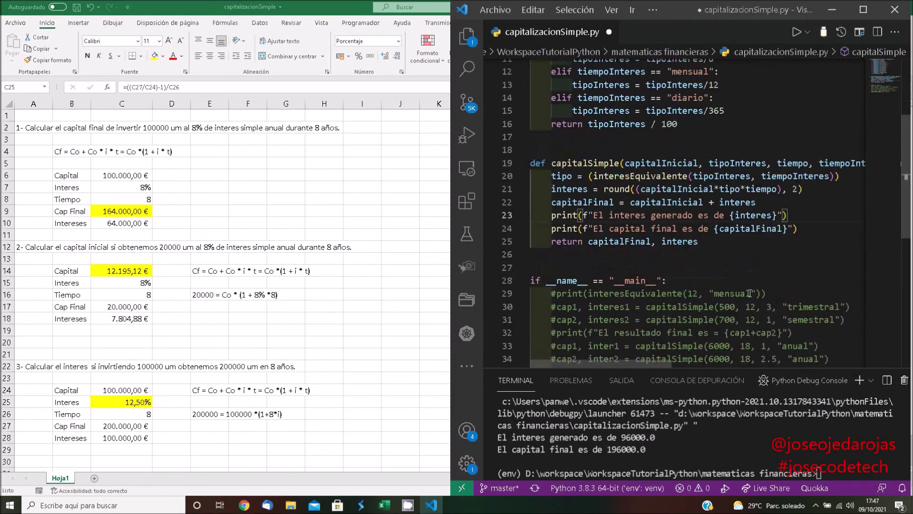
click(652, 10)
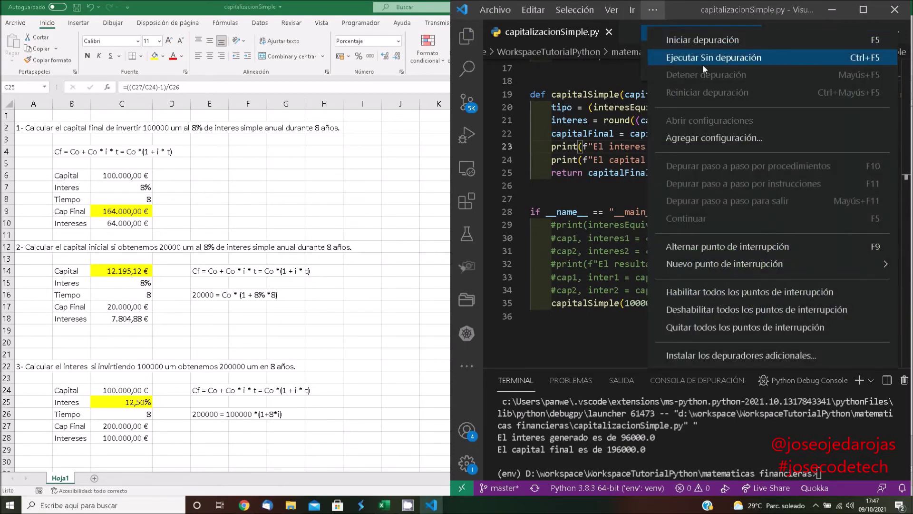
click(703, 61)
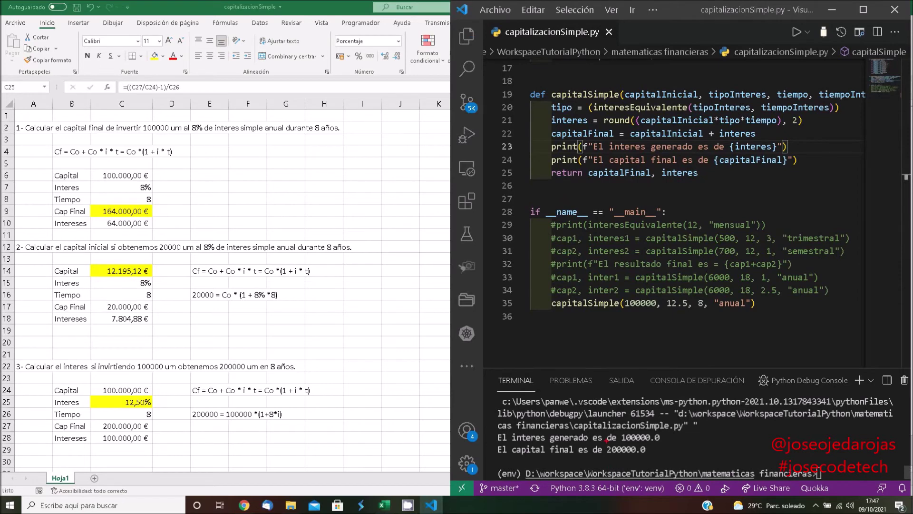
Annotate the 200000.0 final capital and 100000.0 interest against Excel's Cap Final and Intereses rows.
drag(603, 443, 657, 462)
mouse_move(604, 450)
mouse_down()
mouse_move(149, 427)
mouse_move(180, 428)
mouse_up()
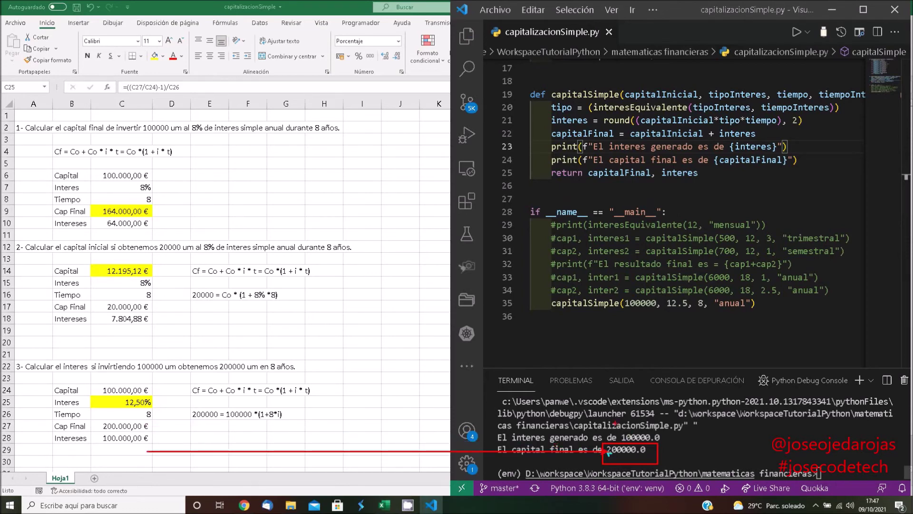
drag(617, 427, 667, 446)
drag(618, 437, 153, 438)
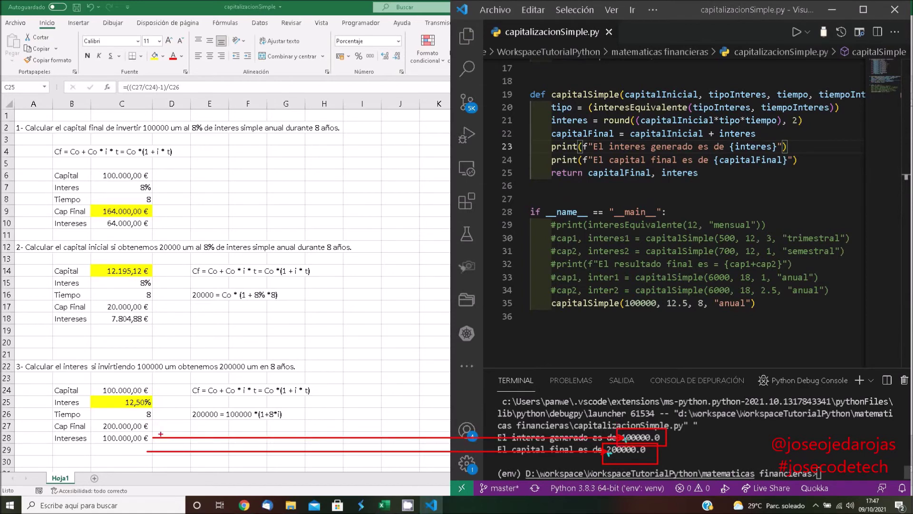
key(Escape)
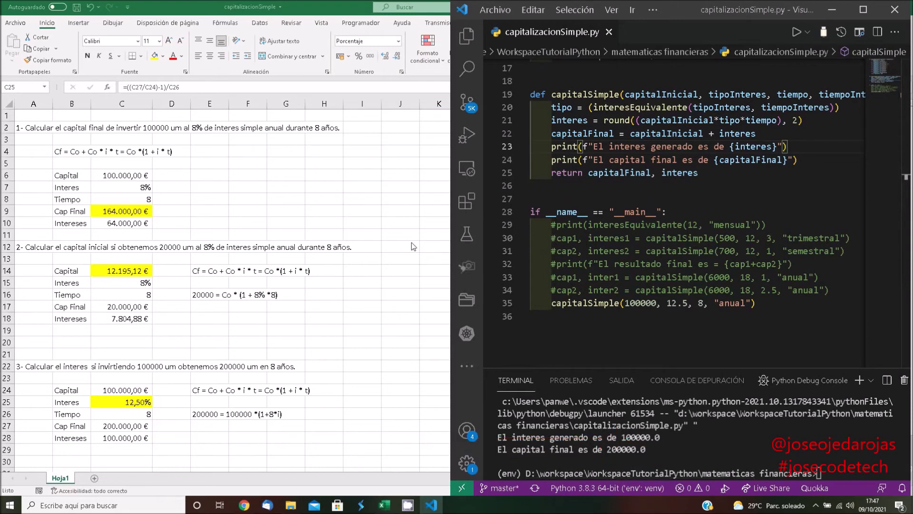
Review the capitalFinal and equivalent-rate code, then return to Excel's exercise 4.
scroll(712, 149, up, 2)
scroll(666, 157, up, 3)
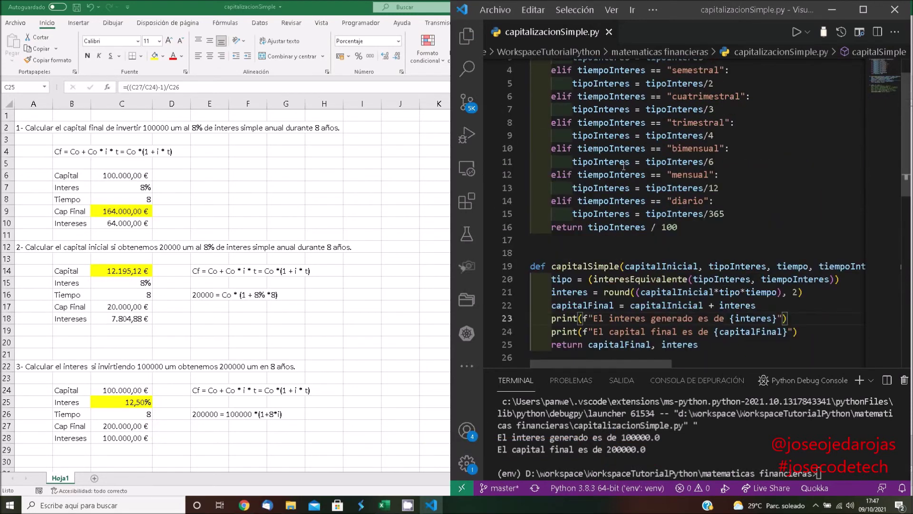
scroll(620, 167, down, 3)
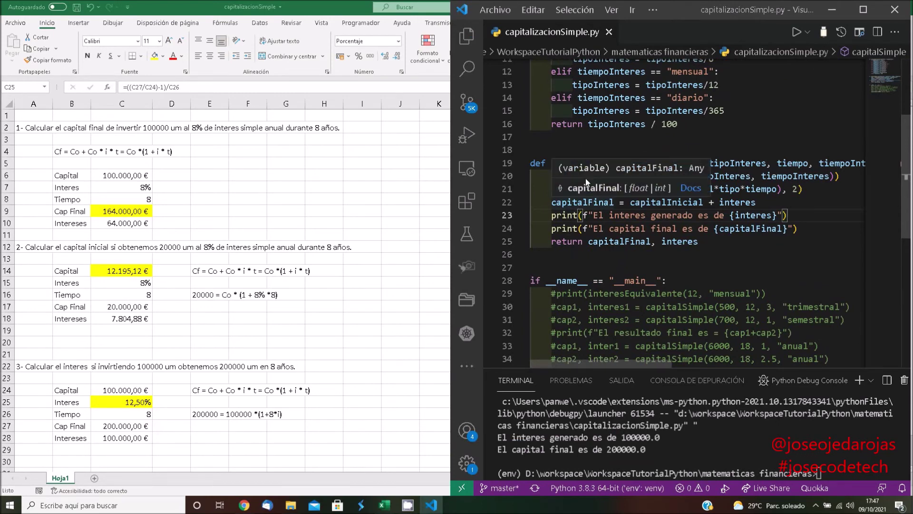
click(629, 241)
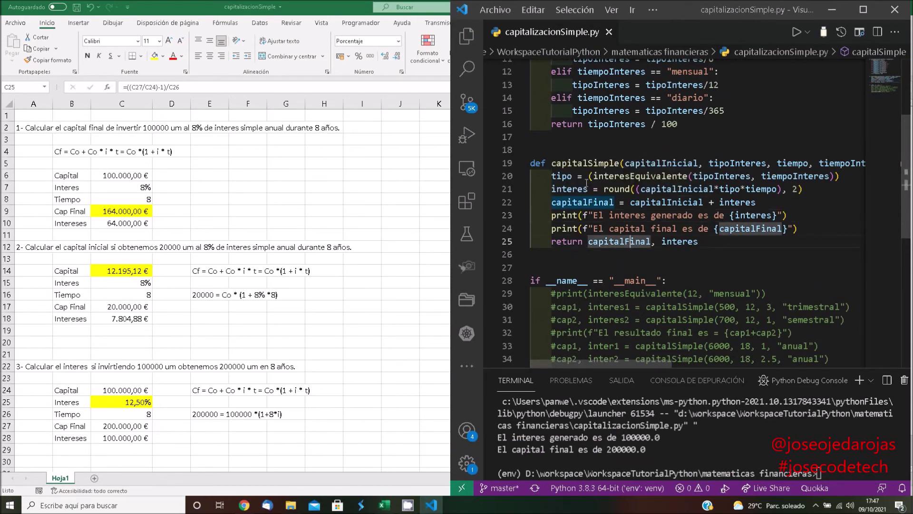
click(589, 176)
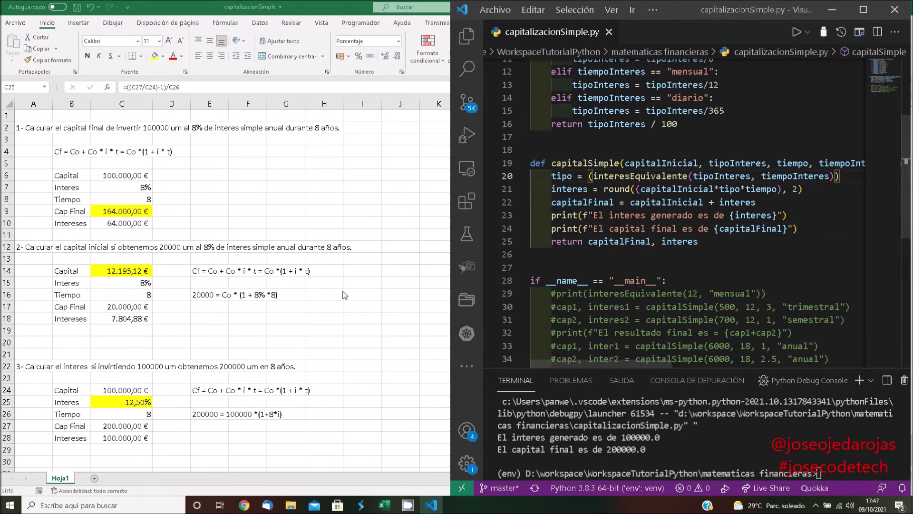
key(alt+Tab)
scroll(198, 422, down, 2)
scroll(199, 422, down, 1)
scroll(198, 423, down, 1)
scroll(198, 423, down, 2)
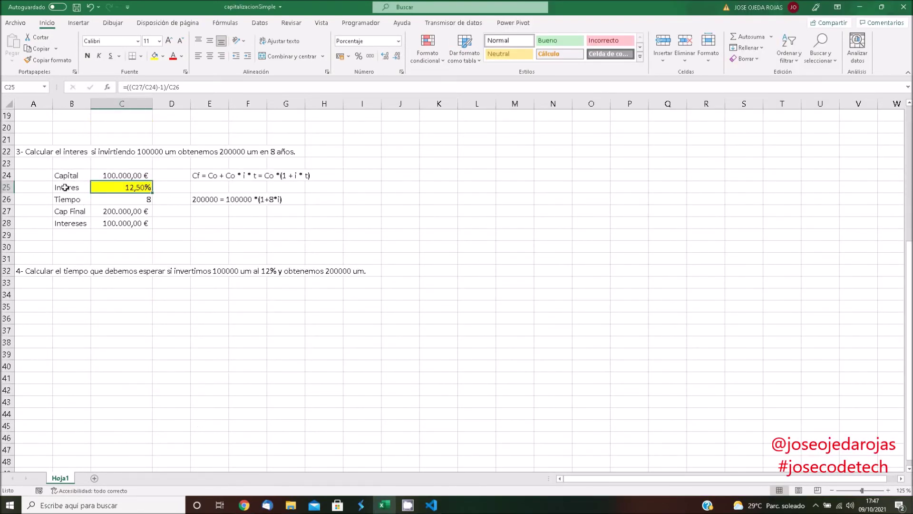
Copy exercise 3's block B24:E28 to B34 and delete the copied equation in E36.
mouse_move(66, 176)
mouse_down()
mouse_move(119, 177)
mouse_move(202, 224)
mouse_up()
key(ctrl+c)
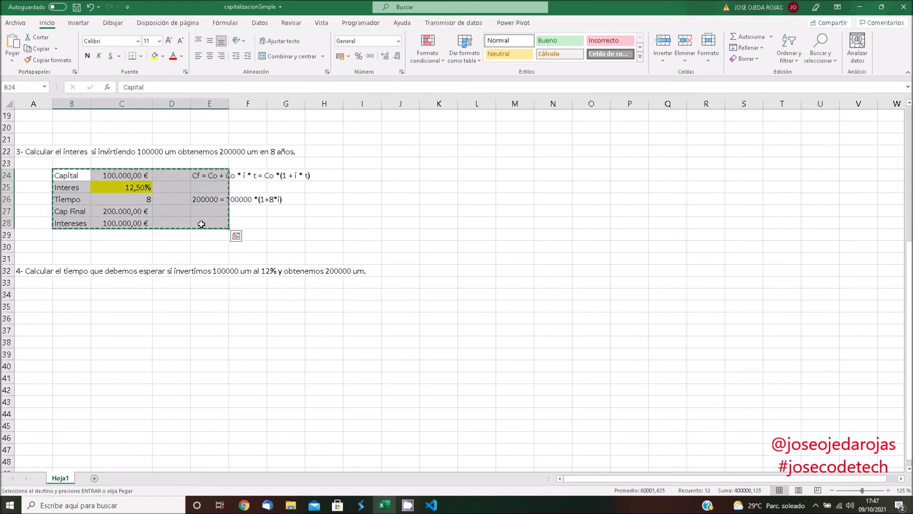
click(65, 296)
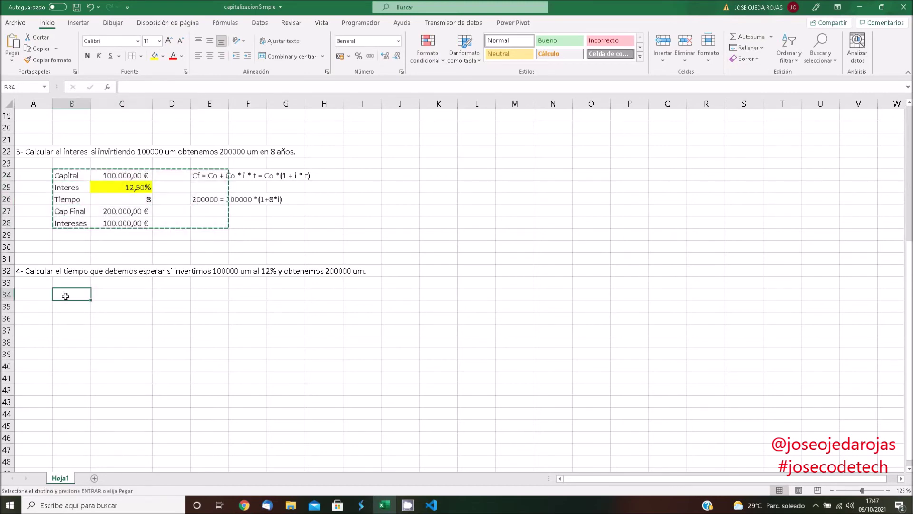
key(ctrl+v)
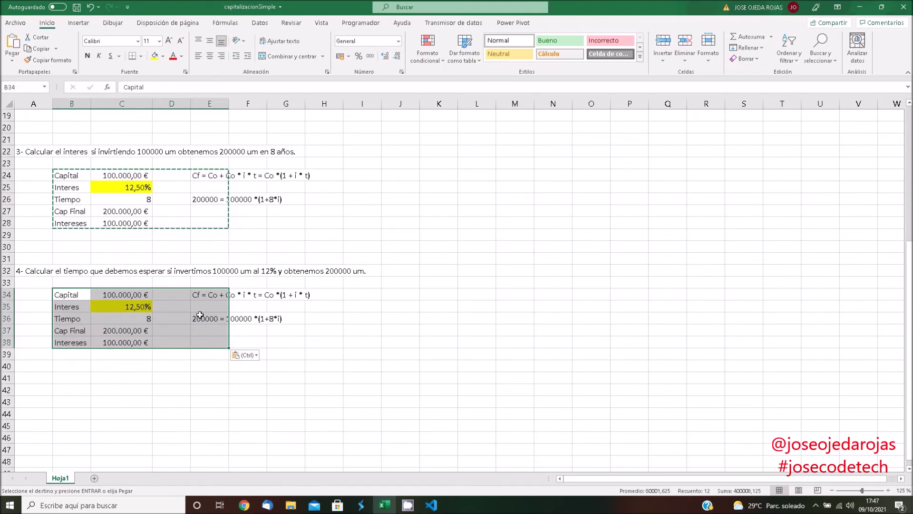
click(199, 315)
key(Delete)
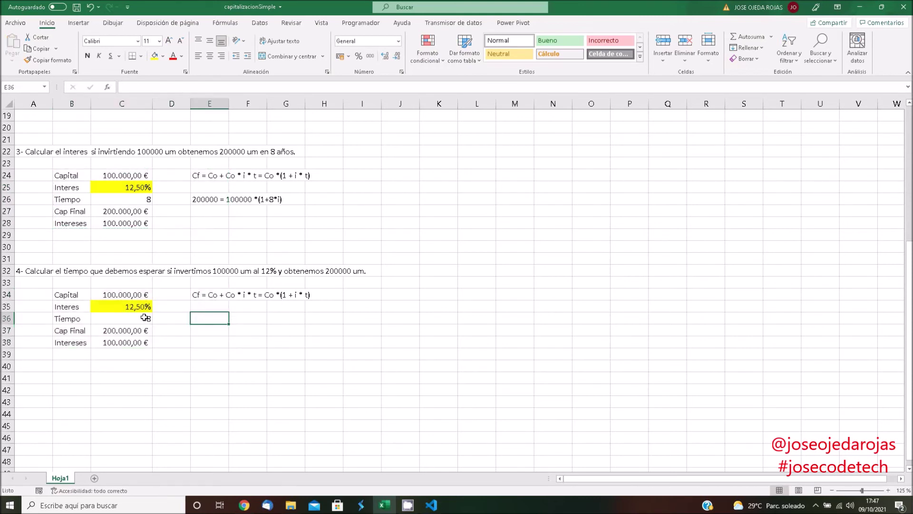
Set the Interes cell C35 to no fill, removing its yellow highlight.
click(133, 309)
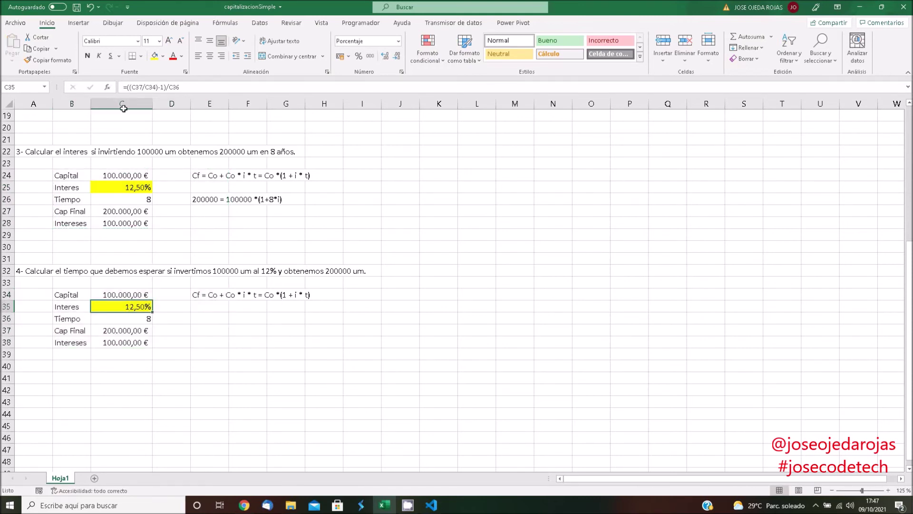
click(163, 56)
click(186, 161)
click(195, 353)
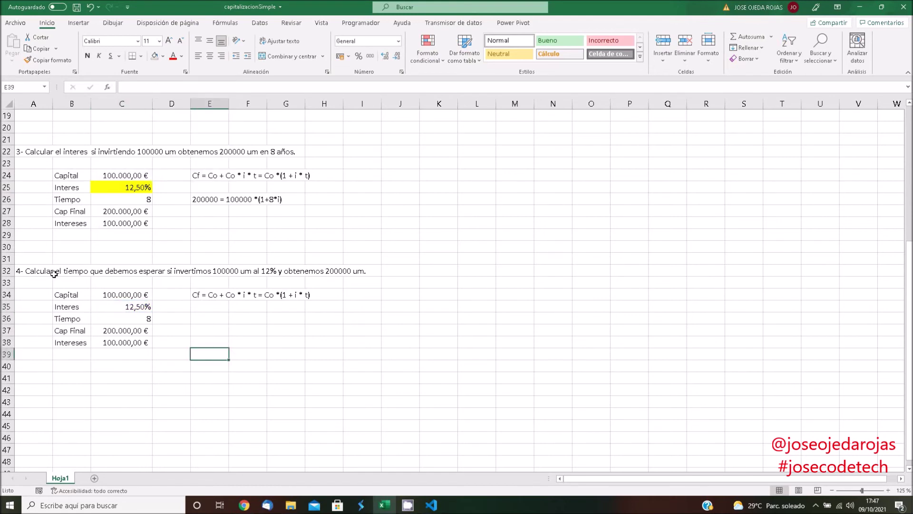
click(121, 319)
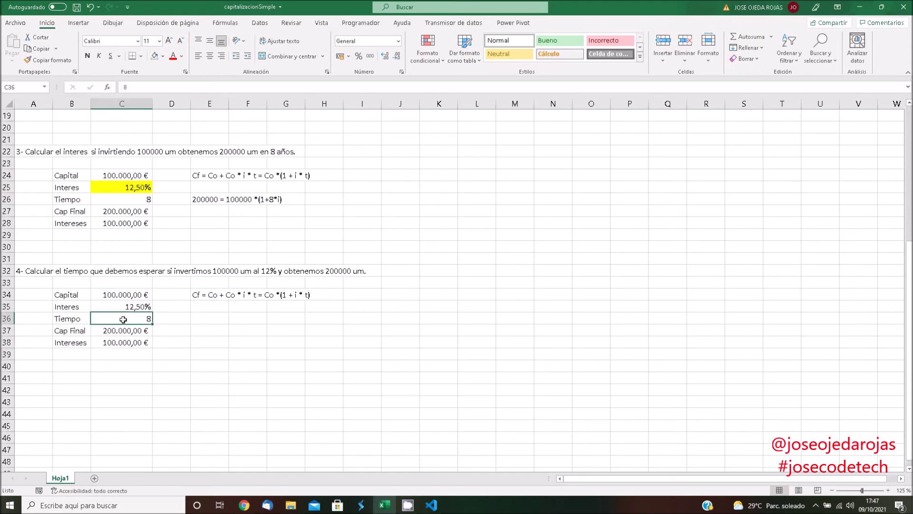
click(163, 56)
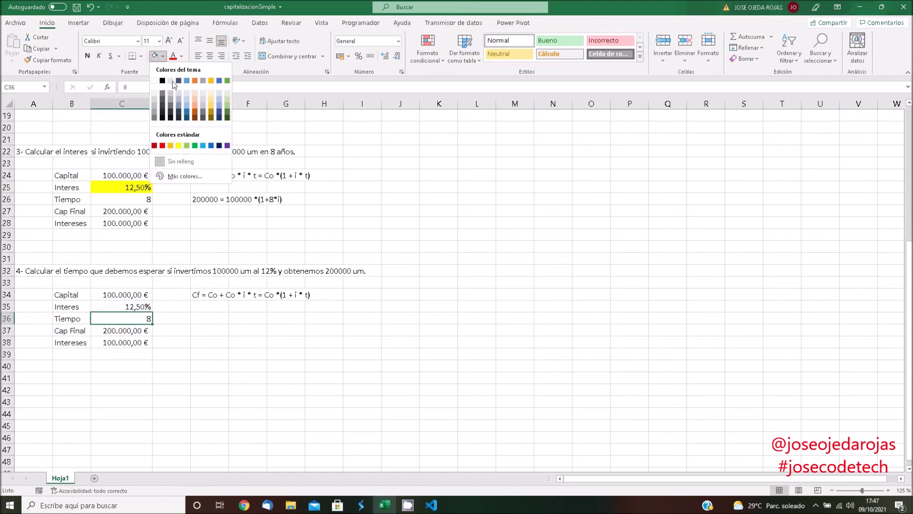
Highlight C36 yellow as the unknown time and enter 12,00 as exercise 4's interest rate in C35.
click(174, 365)
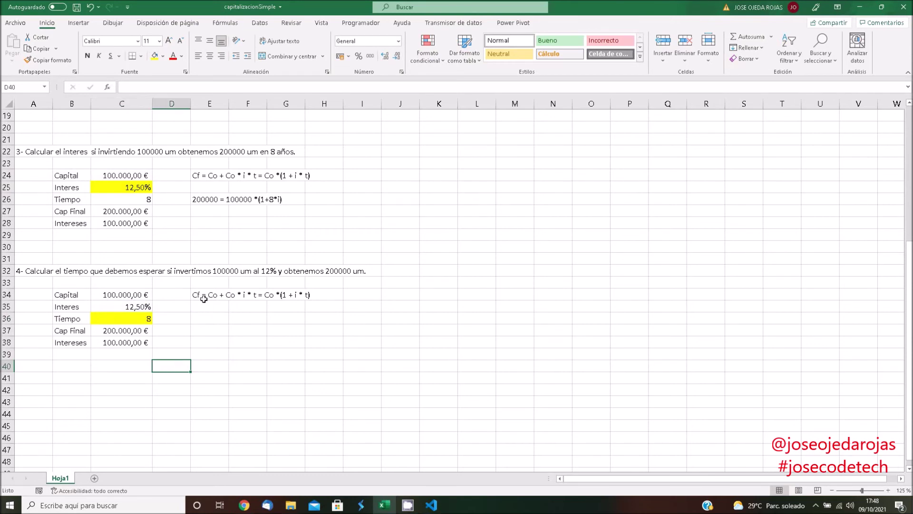
click(108, 296)
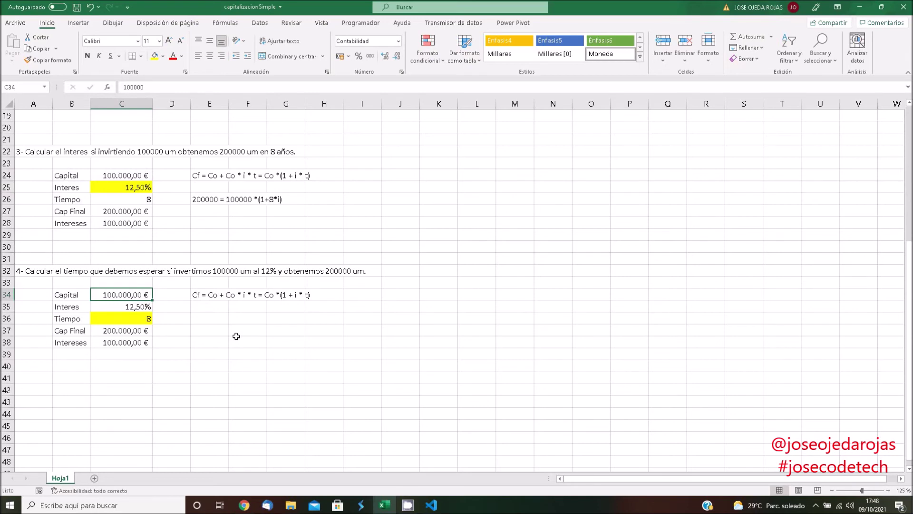
key(Down)
text(12,00)
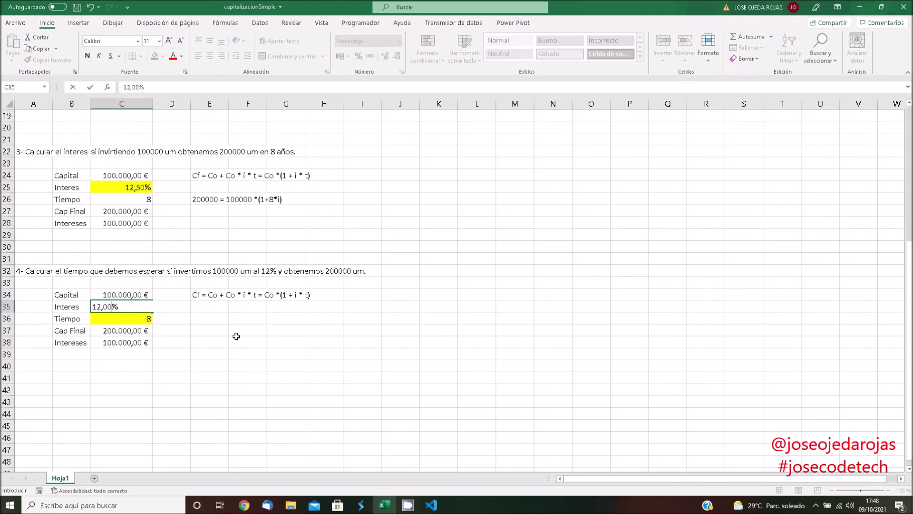
key(Return)
key(Down)
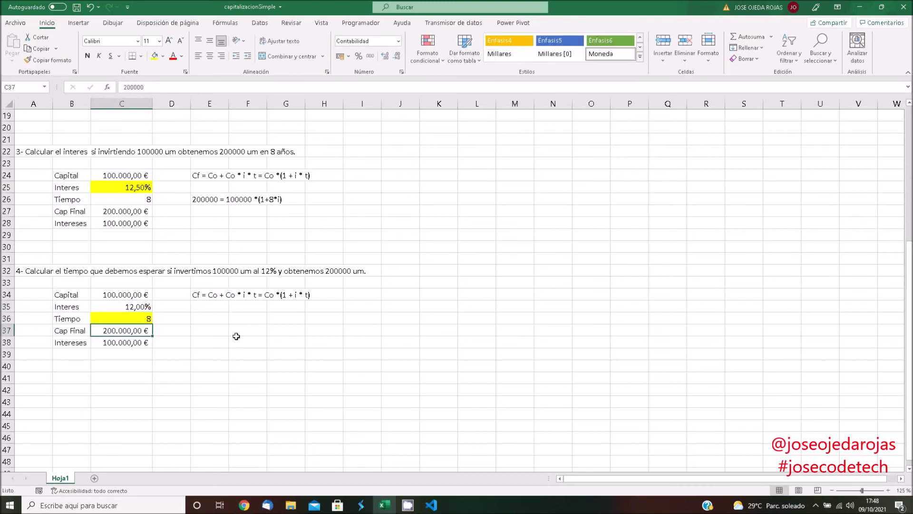
click(215, 321)
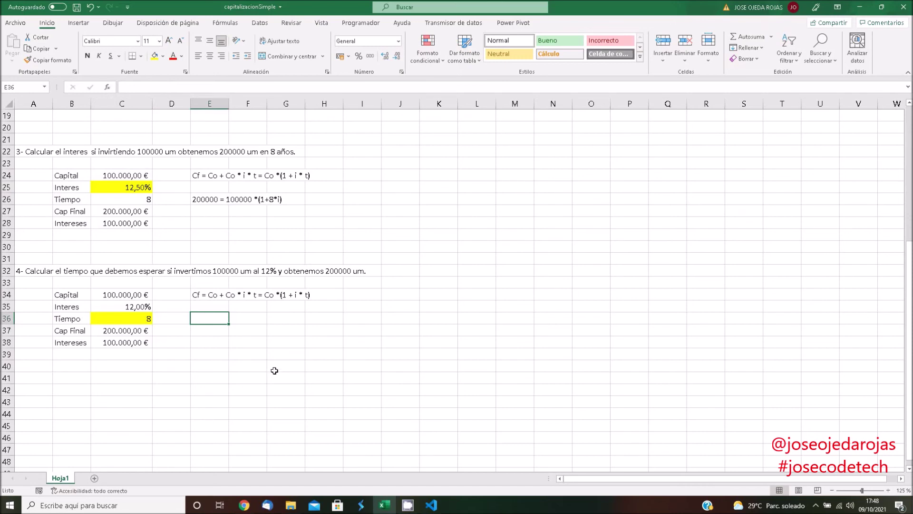
Type the equation 200000 = 100000 * (1 + t * 0,12) into E36.
text(200000)
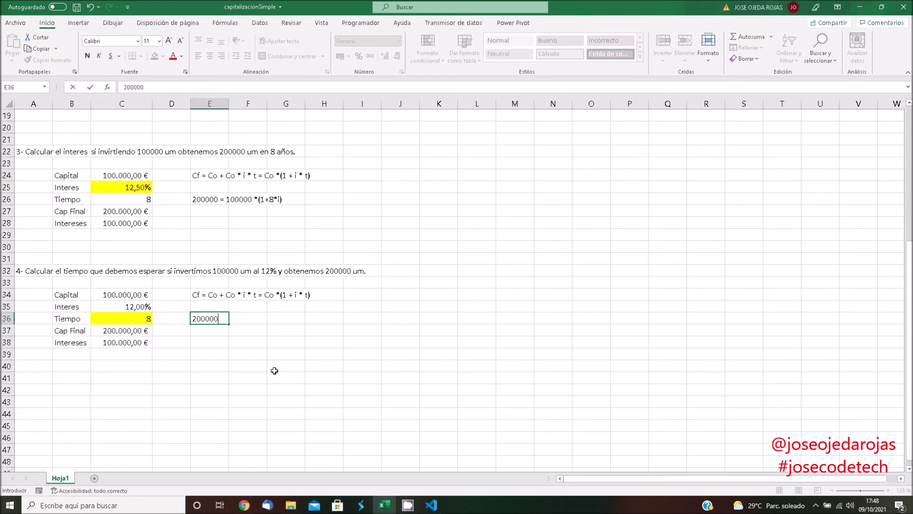
text( = 100000)
text( * )
text(()
text(1)
text( + )
text(t)
key(BackSpace)
text(t)
text( * )
text(0,12)
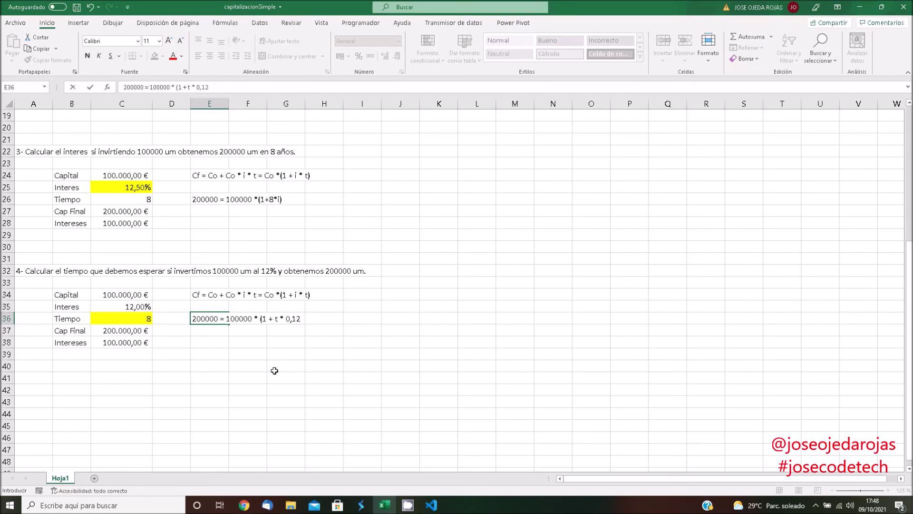
text())
key(Return)
Clear the old time value 8 from the Tiempo cell C36.
key(Down)
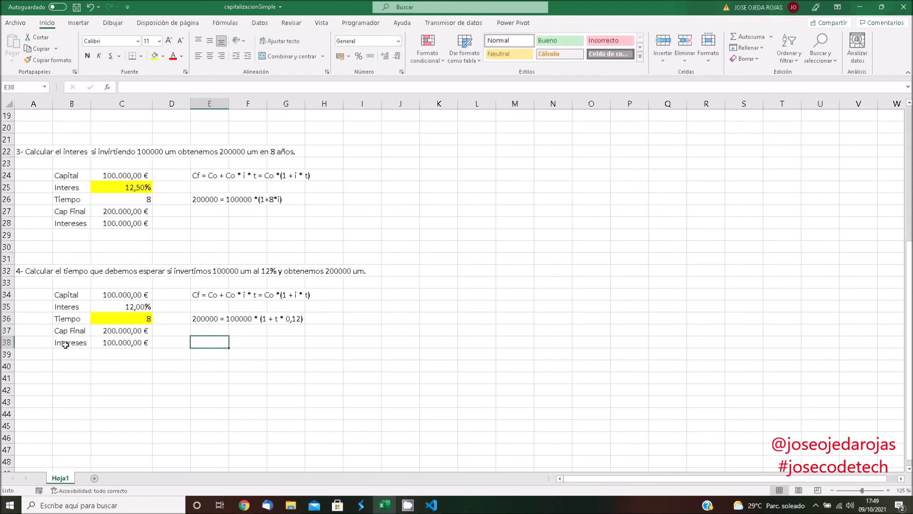
click(144, 320)
key(Delete)
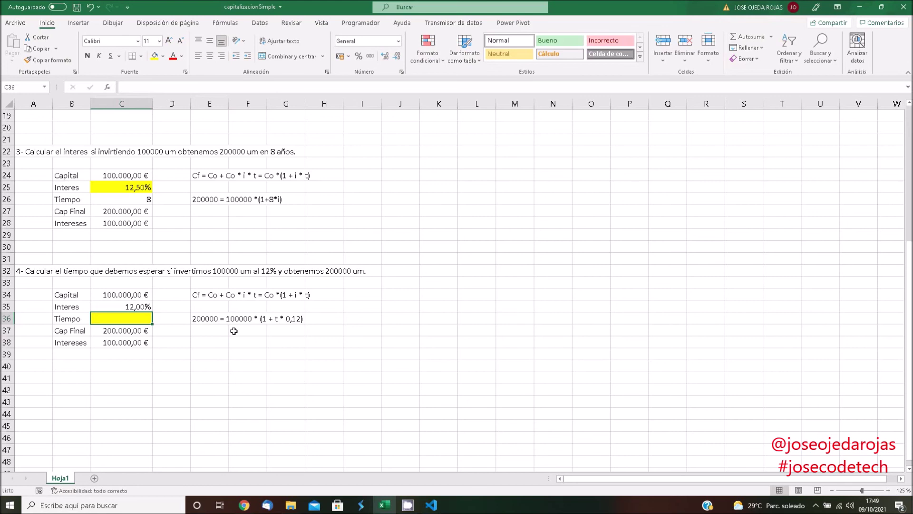
Annotate the equation's terms with pen strokes, clear the ink, and begin a formula in C36.
drag(224, 331, 202, 326)
mouse_move(266, 320)
mouse_down()
mouse_move(242, 352)
mouse_move(222, 345)
mouse_up()
mouse_move(290, 322)
mouse_down()
mouse_move(287, 361)
mouse_move(230, 372)
mouse_move(207, 350)
mouse_up()
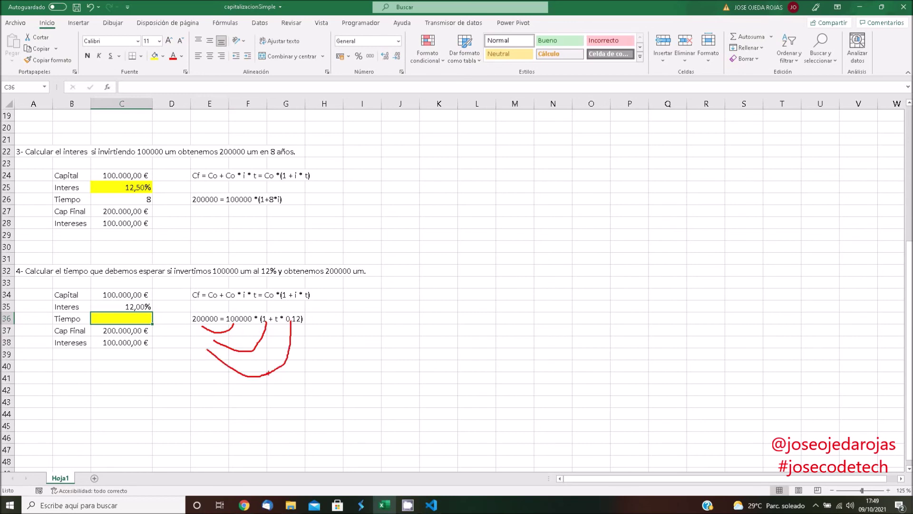
key(Escape)
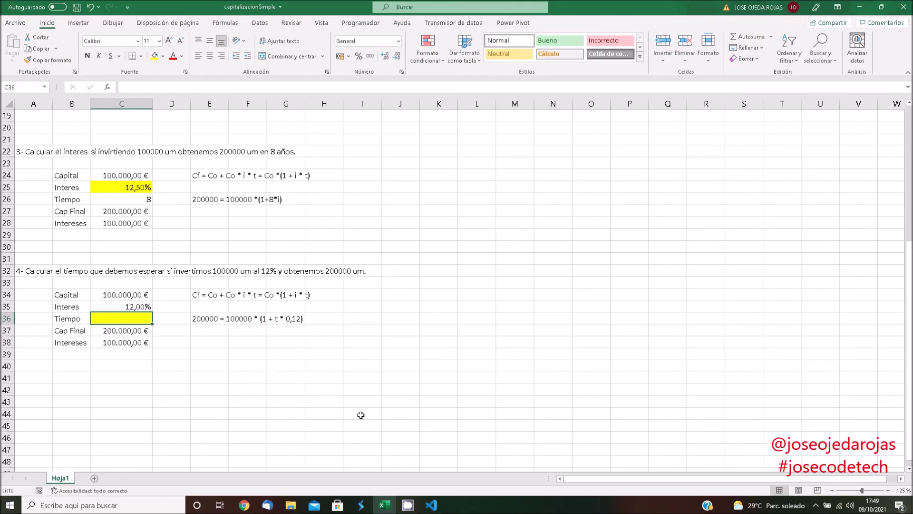
text(=)
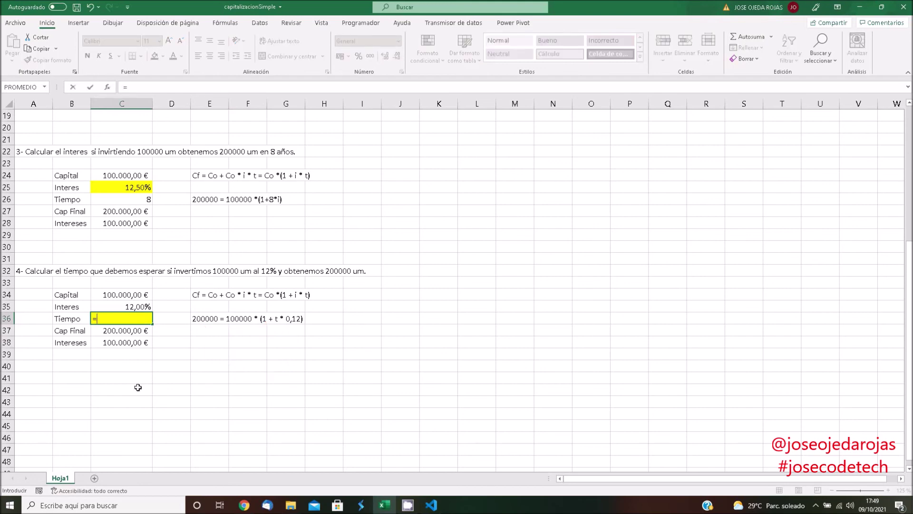
Build the formula part (C37/C38) - 1 from the Cap Final and Intereses cells.
click(128, 331)
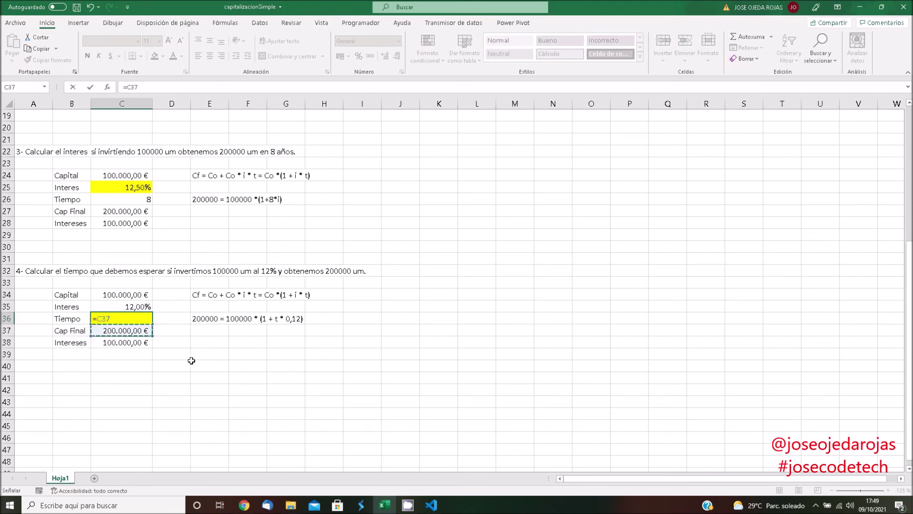
key(BackSpace)
key(BackSpace)
key(BackSpace)
text(()
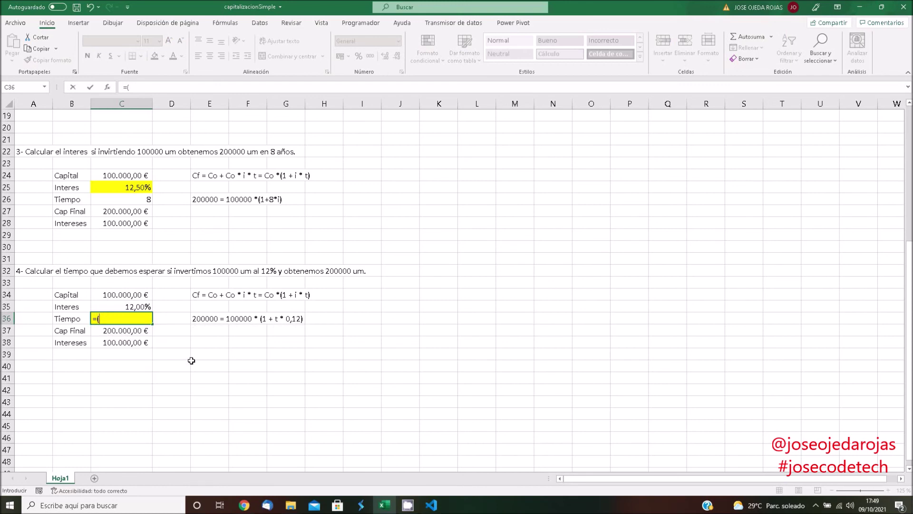
click(144, 332)
text(/)
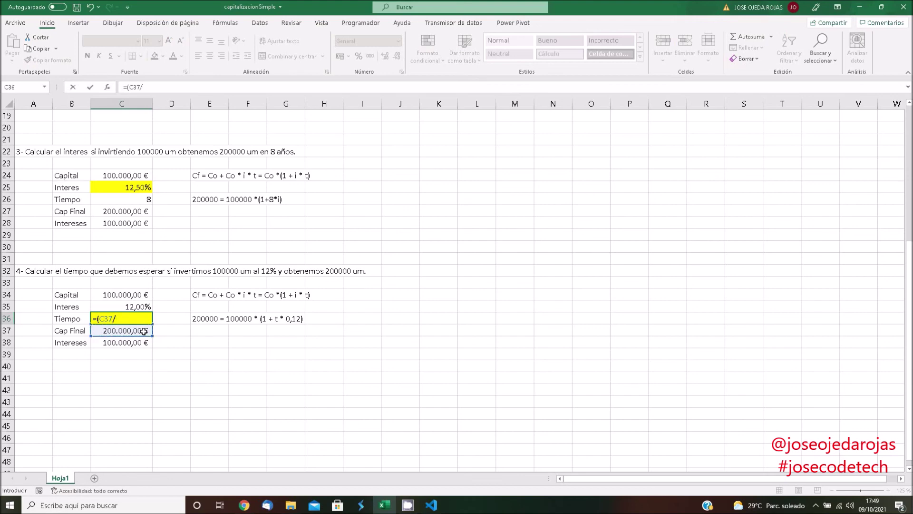
click(138, 343)
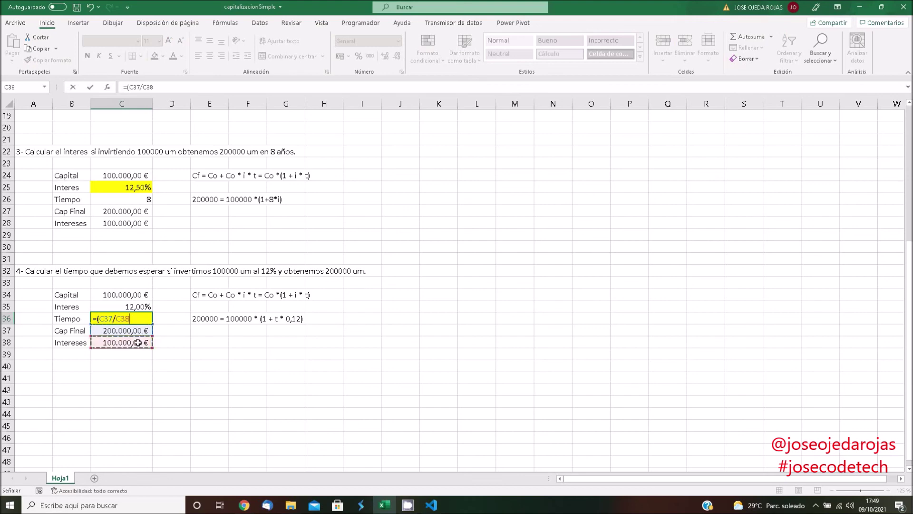
text())
text( - 1)
Complete the Tiempo formula as =((C37/C38) - 1)/C35, giving 8,333333333 years.
click(127, 88)
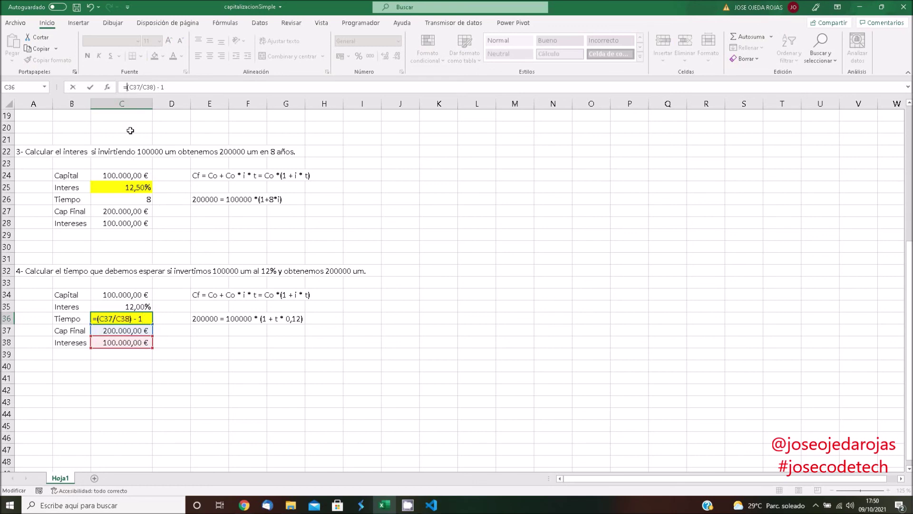
text(()
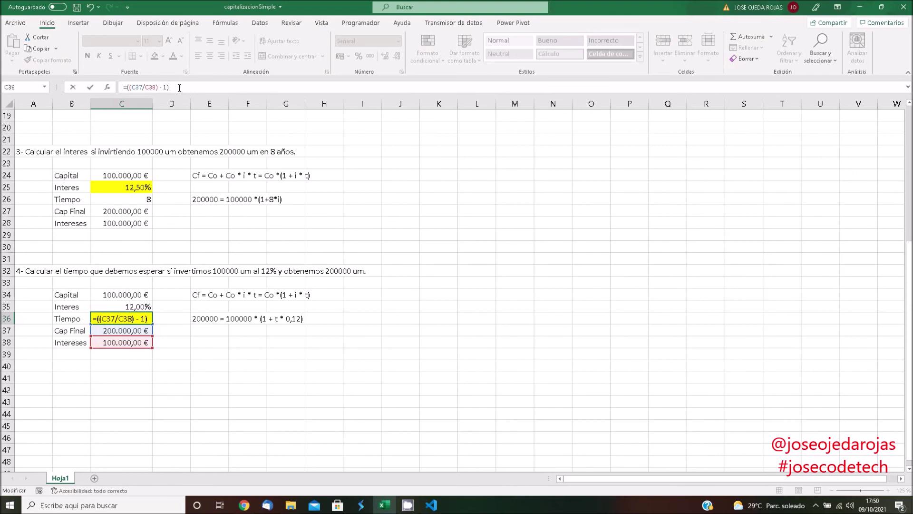
text(/)
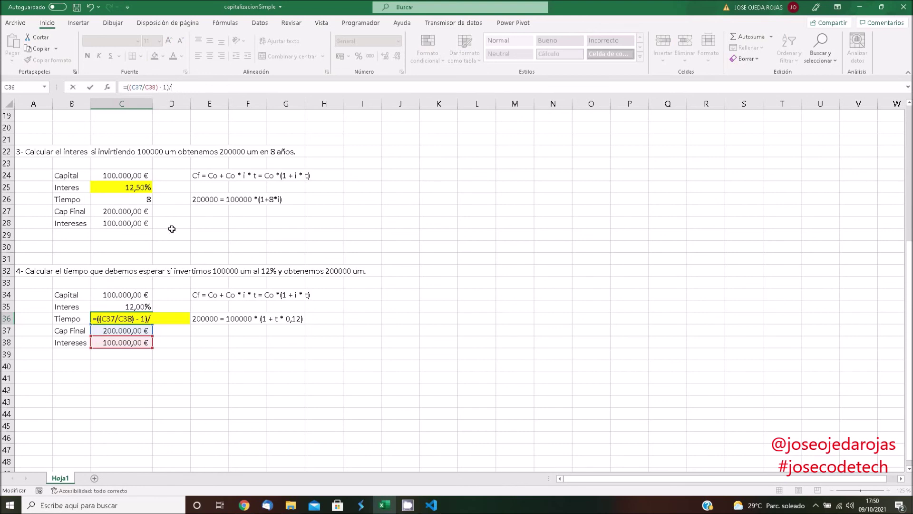
click(138, 308)
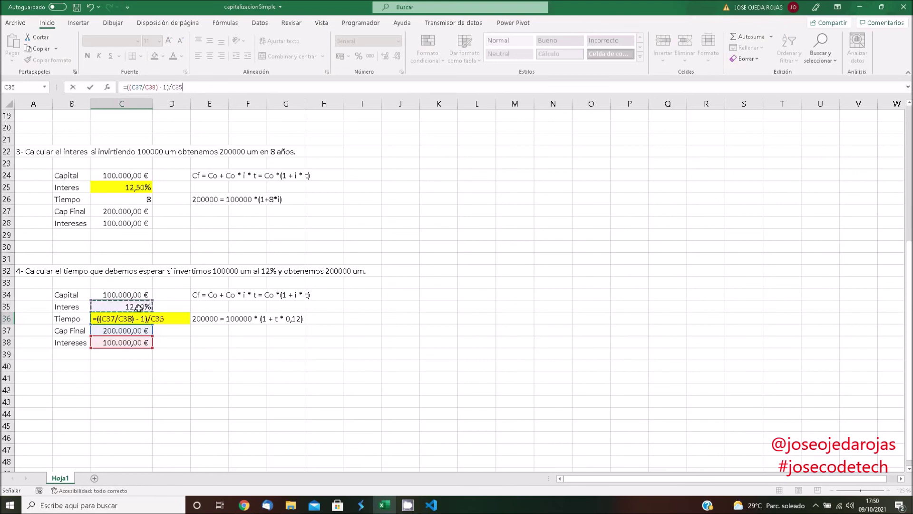
key(Return)
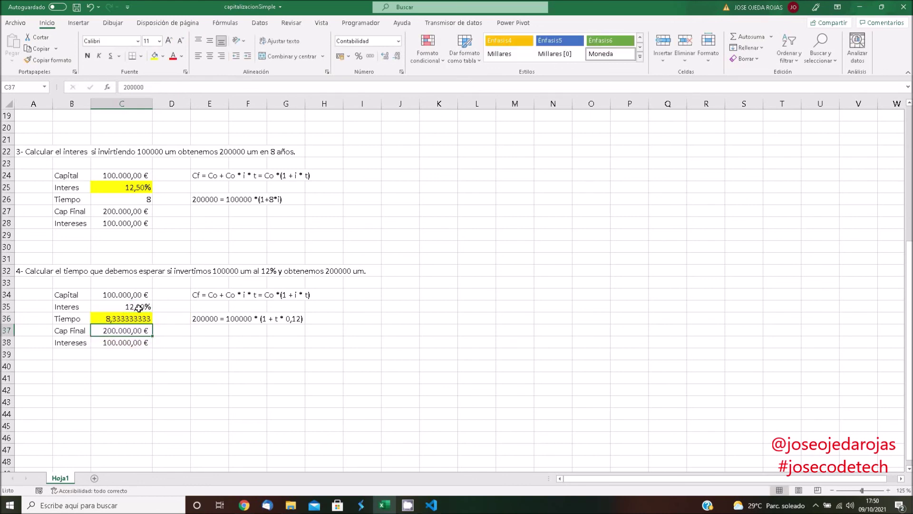
click(130, 319)
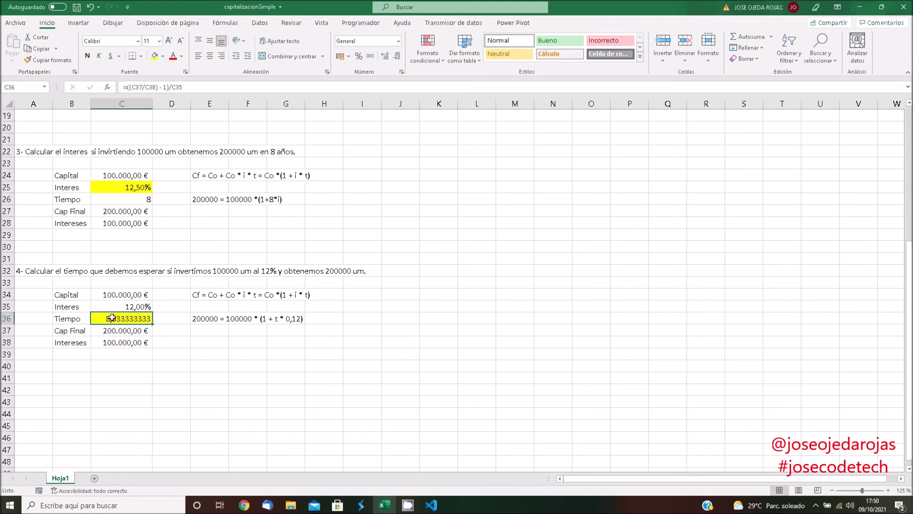
click(238, 343)
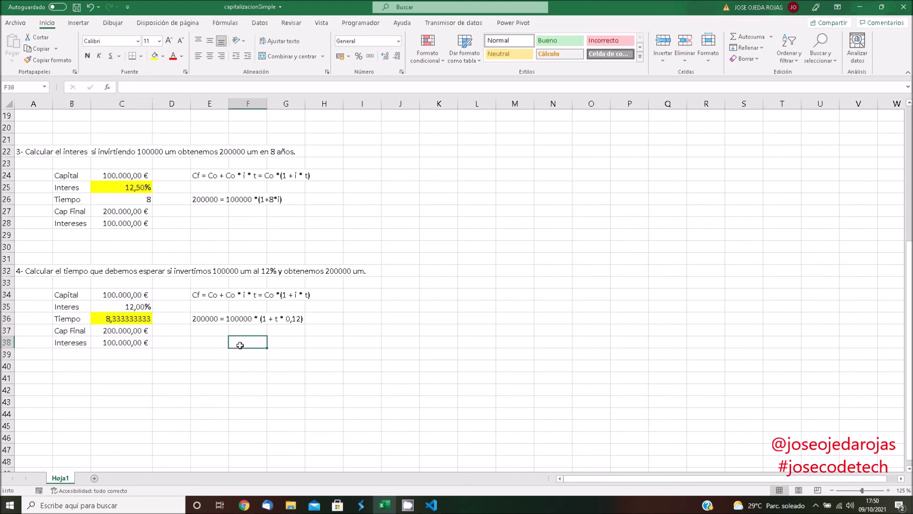
scroll(230, 353, up, 3)
scroll(198, 357, up, 2)
scroll(182, 322, up, 1)
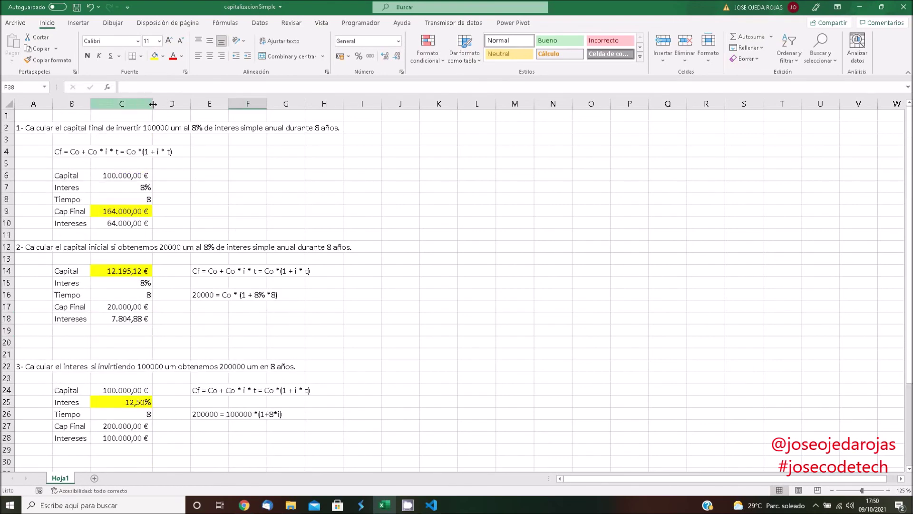
click(148, 128)
click(180, 130)
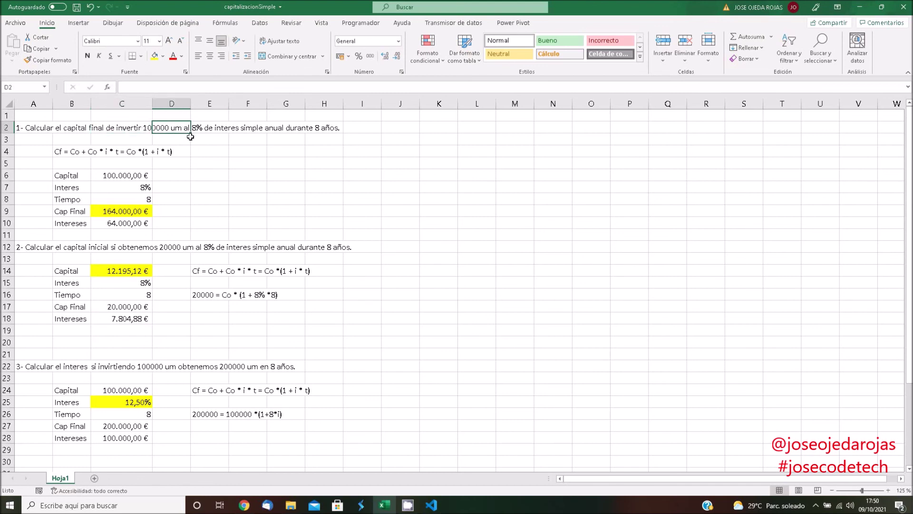
click(135, 177)
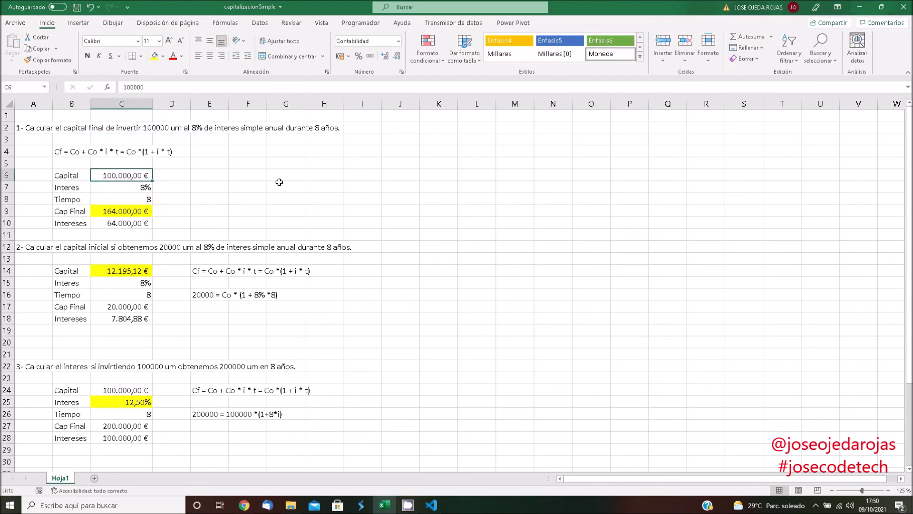
text(80000)
key(Return)
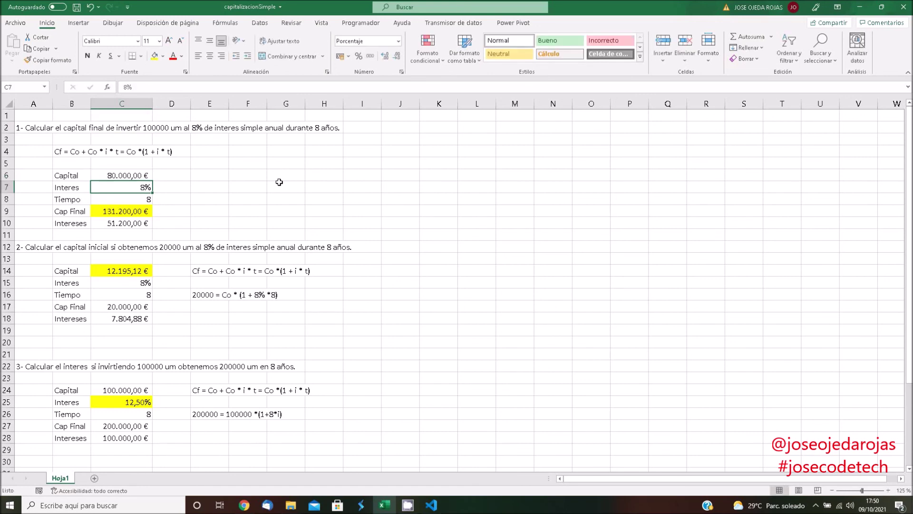
click(125, 210)
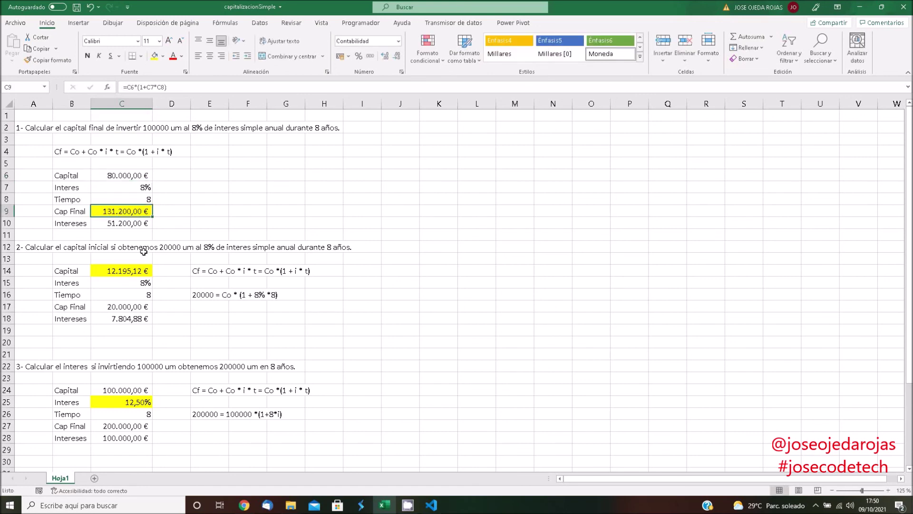
click(107, 177)
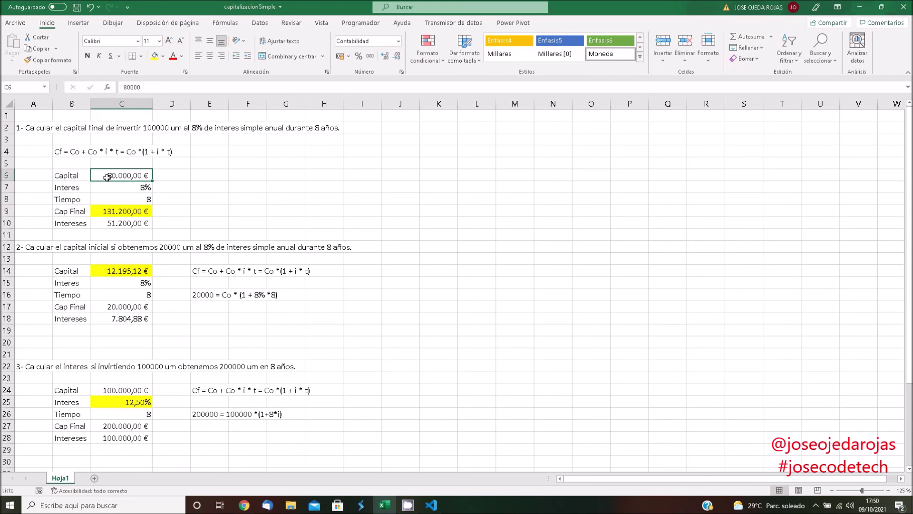
text(100.000)
key(Return)
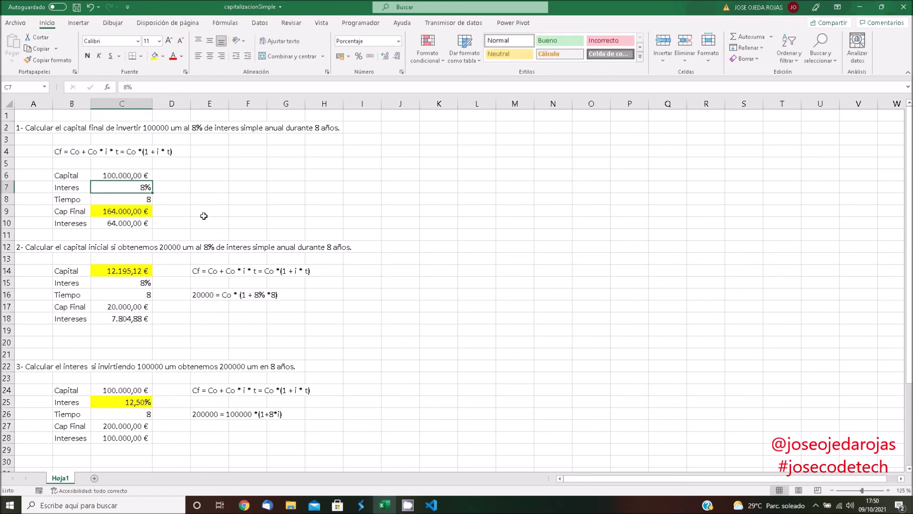
scroll(119, 267, down, 1)
click(114, 234)
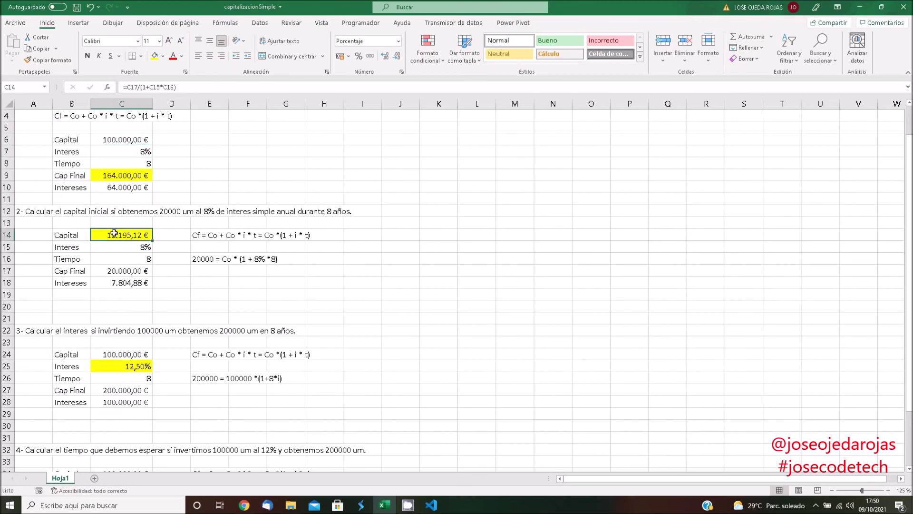
scroll(464, 255, down, 3)
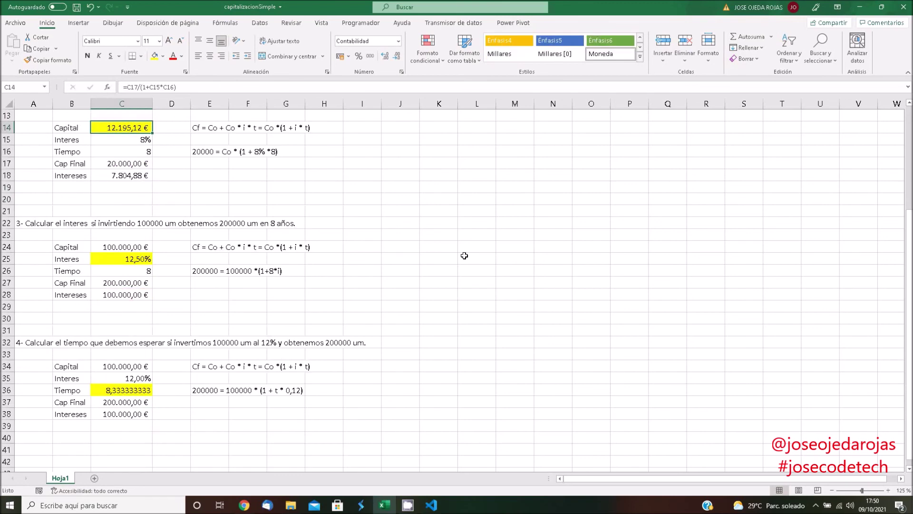
click(107, 259)
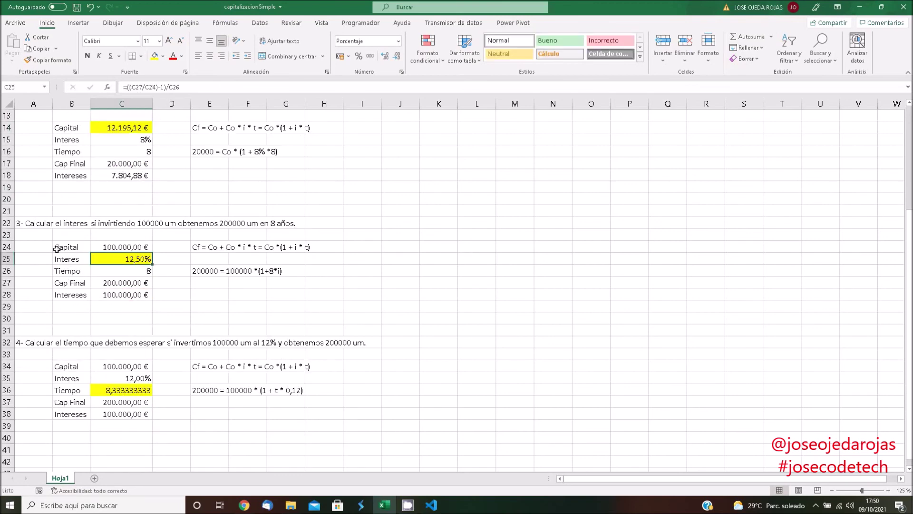
click(115, 247)
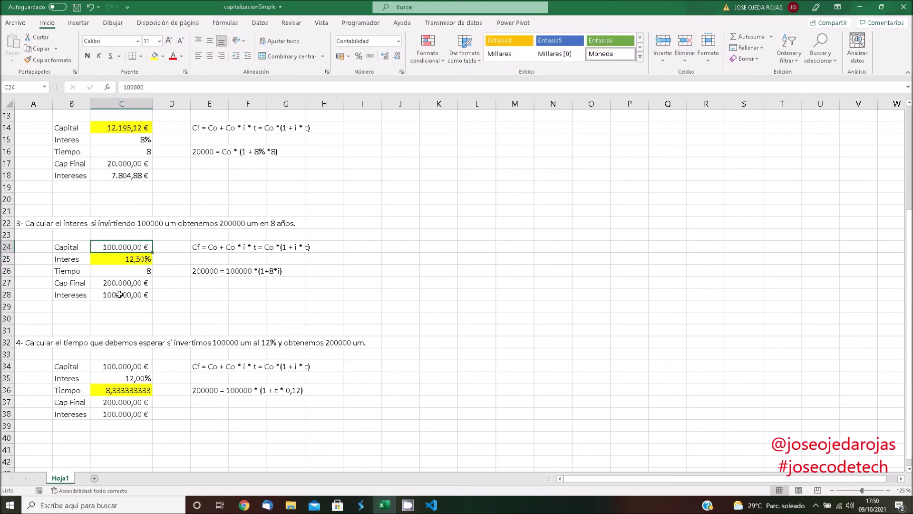
click(117, 284)
click(120, 304)
click(107, 263)
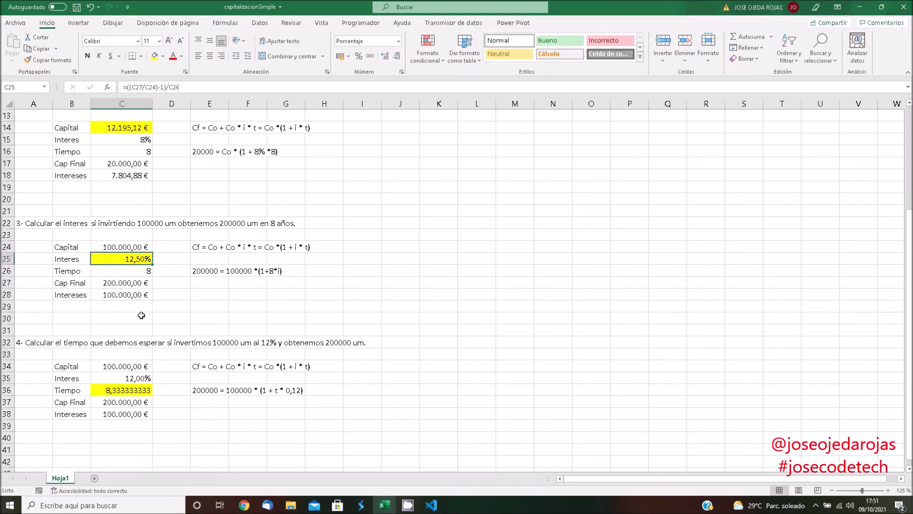
scroll(135, 328, down, 1)
scroll(135, 328, down, 1)
click(125, 320)
scroll(196, 342, up, 2)
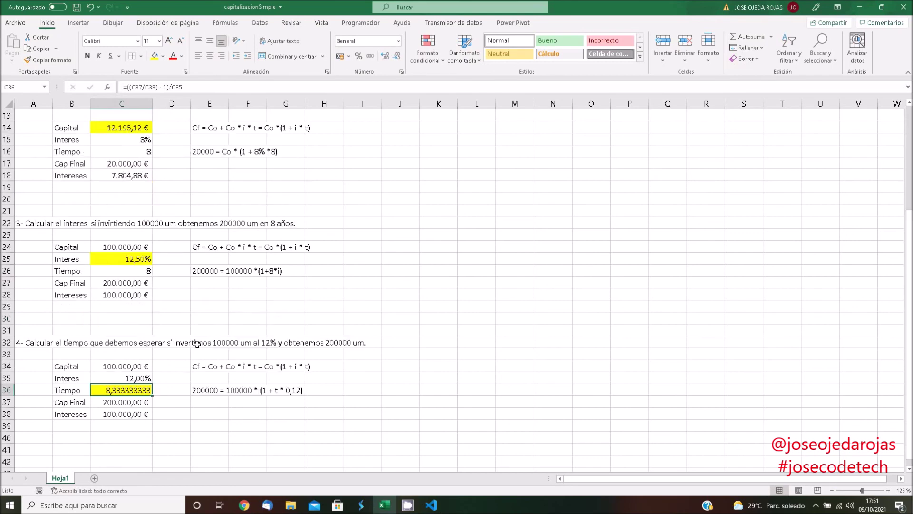
scroll(197, 344, up, 4)
scroll(172, 209, down, 2)
scroll(171, 209, down, 1)
scroll(172, 209, down, 2)
scroll(171, 282, up, 3)
scroll(170, 282, up, 2)
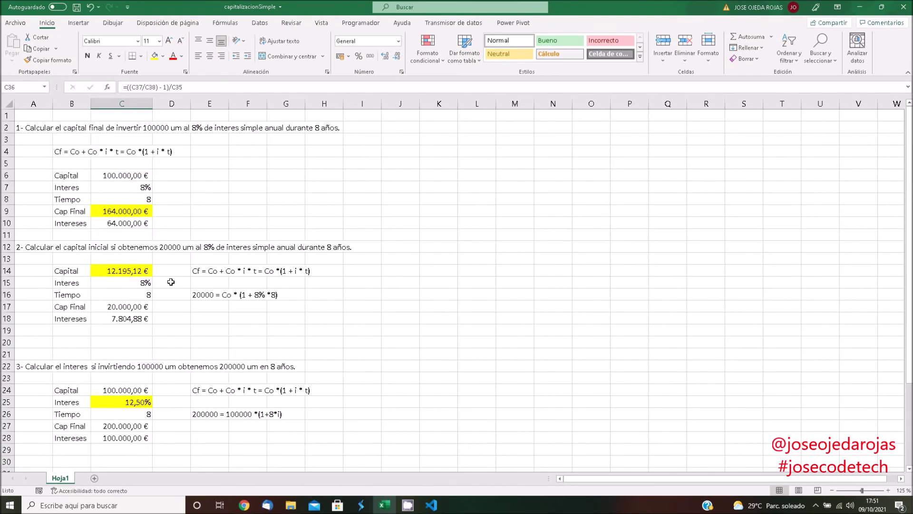